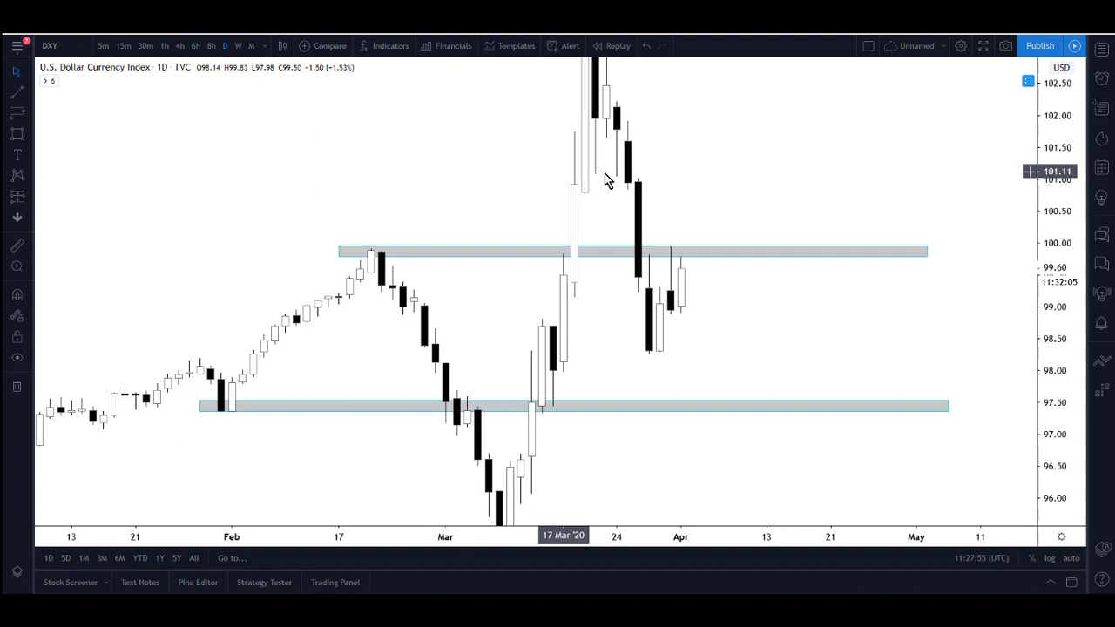
Switch the DXY chart from daily to the 4-hour timeframe and frame the recent price action around the 100.00 zone.
{"action": "left_click_drag", "start_coordinate": [1051, 142], "coordinate": [1057, 170]}
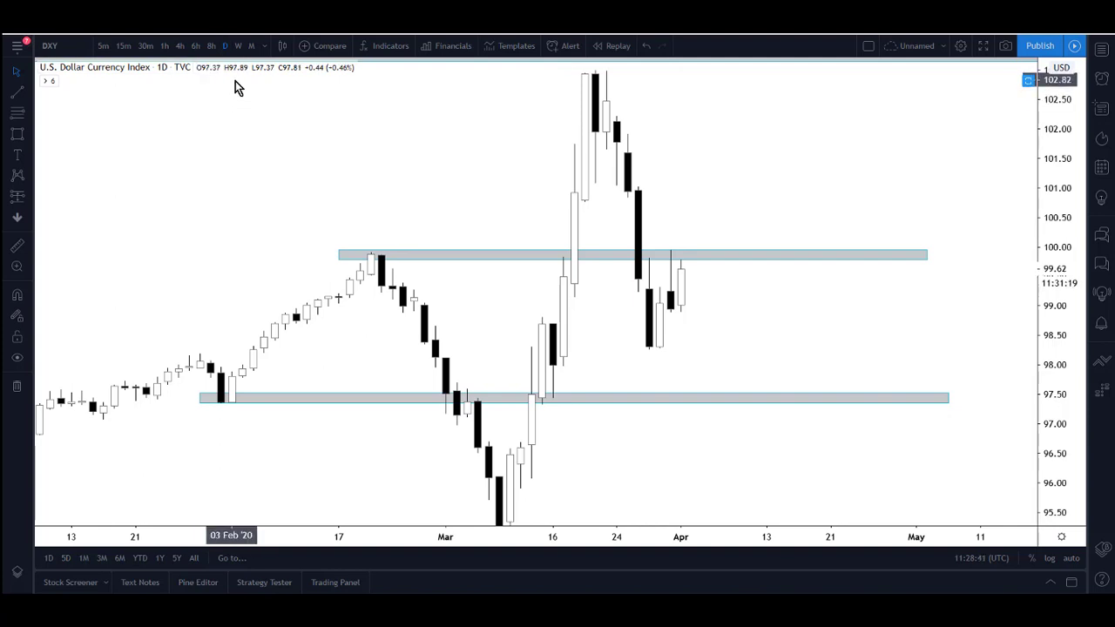
{"action": "left_click", "coordinate": [180, 48]}
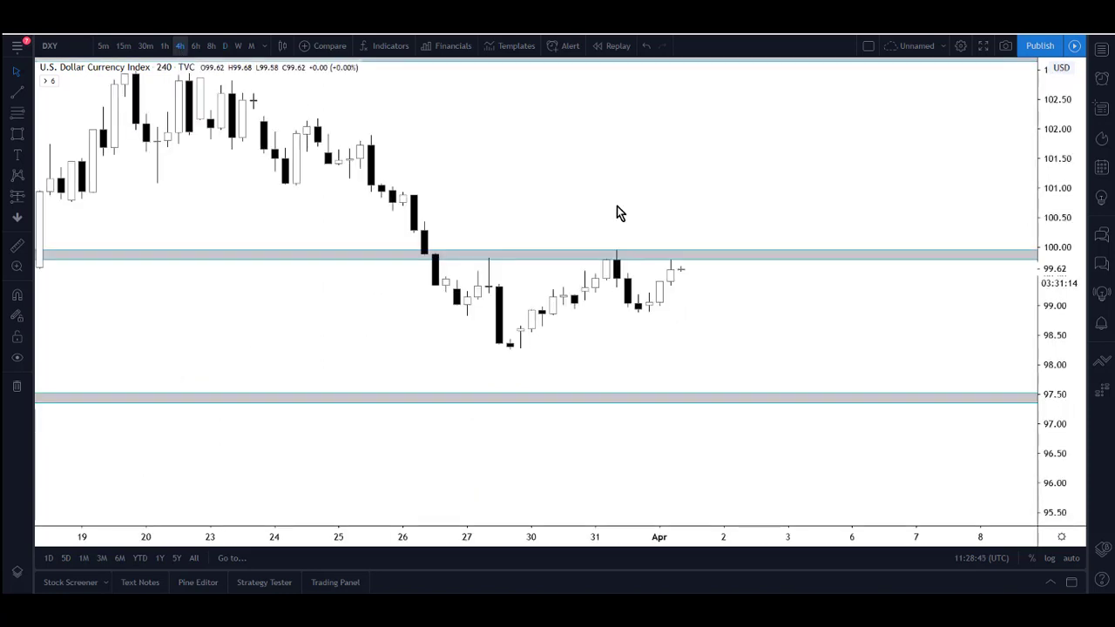
{"action": "left_click_drag", "start_coordinate": [1060, 353], "coordinate": [1055, 281]}
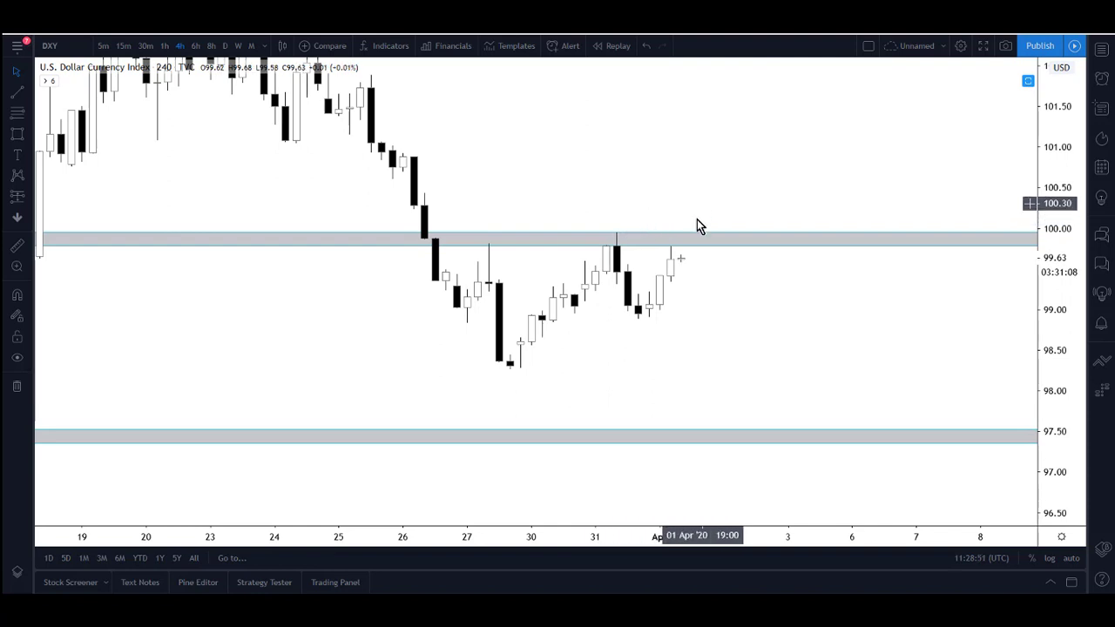
{"action": "left_click_drag", "start_coordinate": [734, 318], "coordinate": [786, 316]}
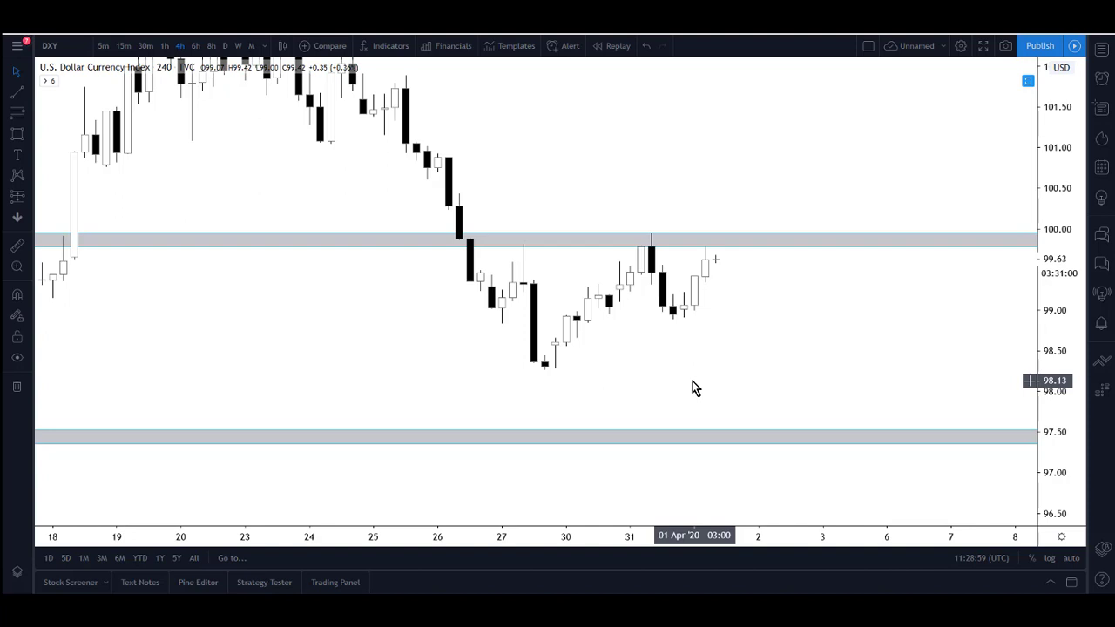
{"action": "scroll", "coordinate": [1055, 174], "scroll_direction": "down", "scroll_amount": 1}
{"action": "left_click_drag", "start_coordinate": [917, 174], "coordinate": [898, 182]}
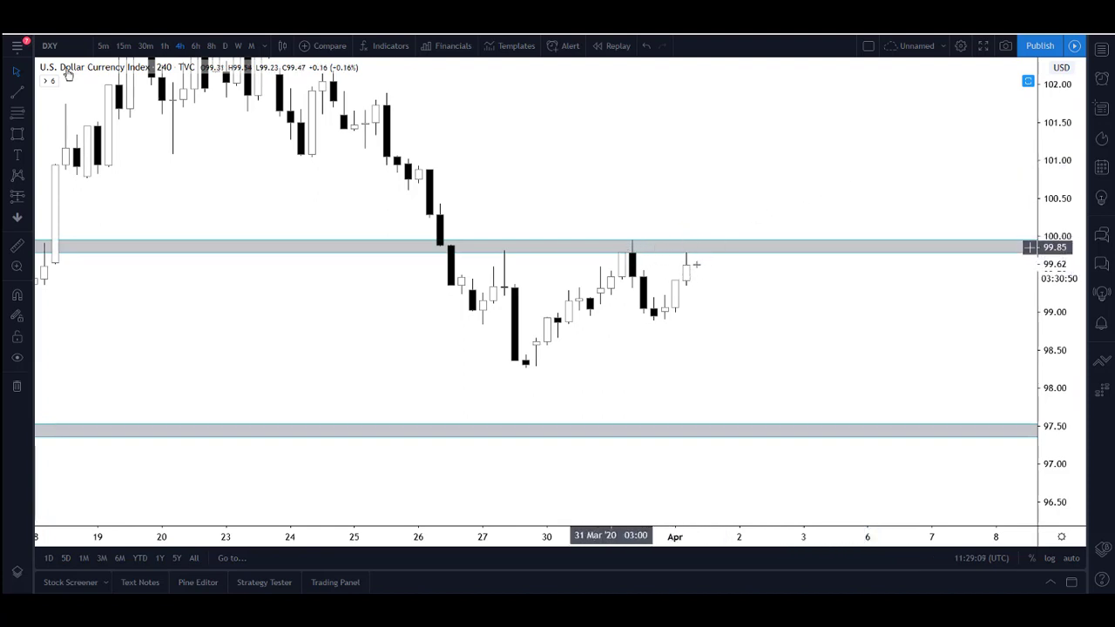
Draw a rising trend line under the DXY lows, from about 98.28 on 29 March to about 99.48 on 2 April.
{"action": "left_click", "coordinate": [30, 89]}
{"action": "left_click", "coordinate": [67, 93]}
{"action": "left_click", "coordinate": [533, 375]}
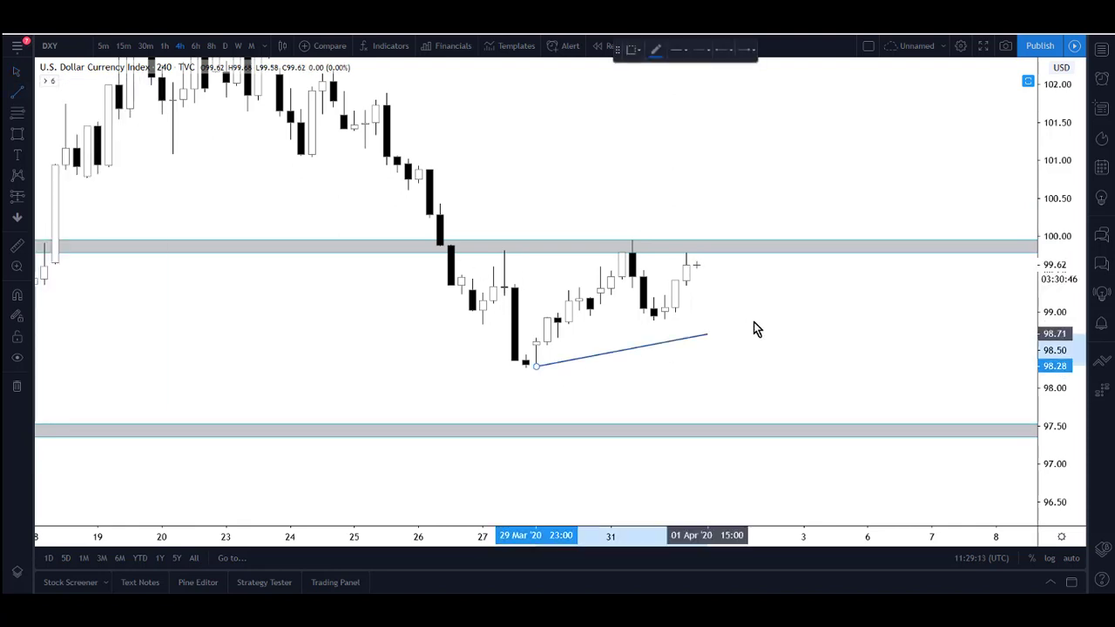
{"action": "left_click", "coordinate": [793, 277]}
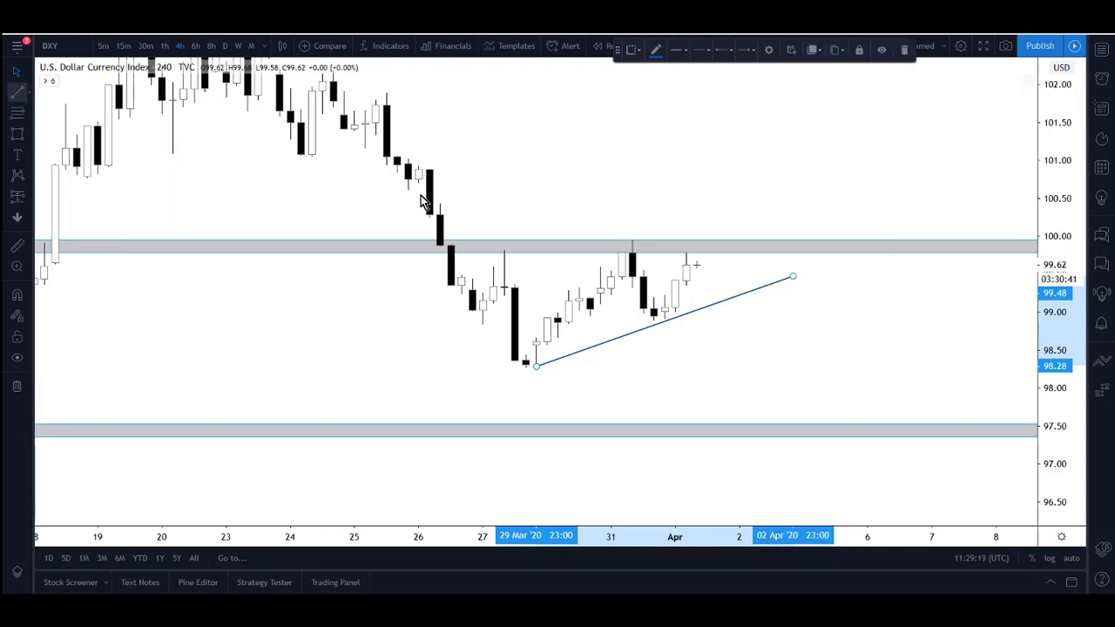
Draw an upper trend line across the DXY highs, adjusted to run from about 99.82 on 27 March to about 100.12 on 3 April.
{"action": "key", "text": "alt+t"}
{"action": "left_click", "coordinate": [505, 250]}
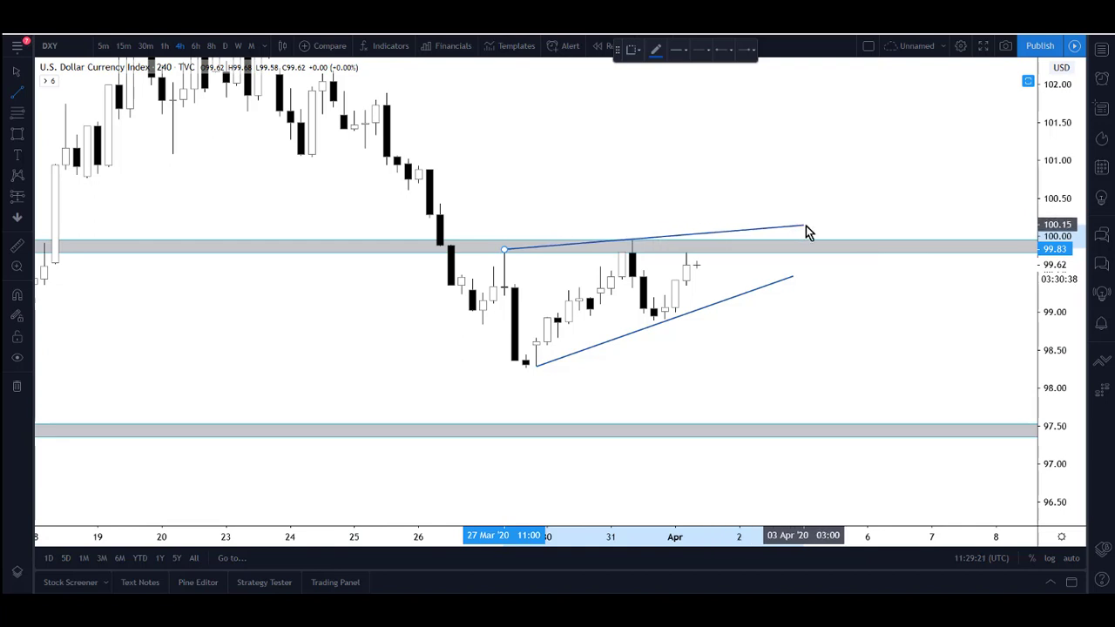
{"action": "left_click", "coordinate": [804, 226]}
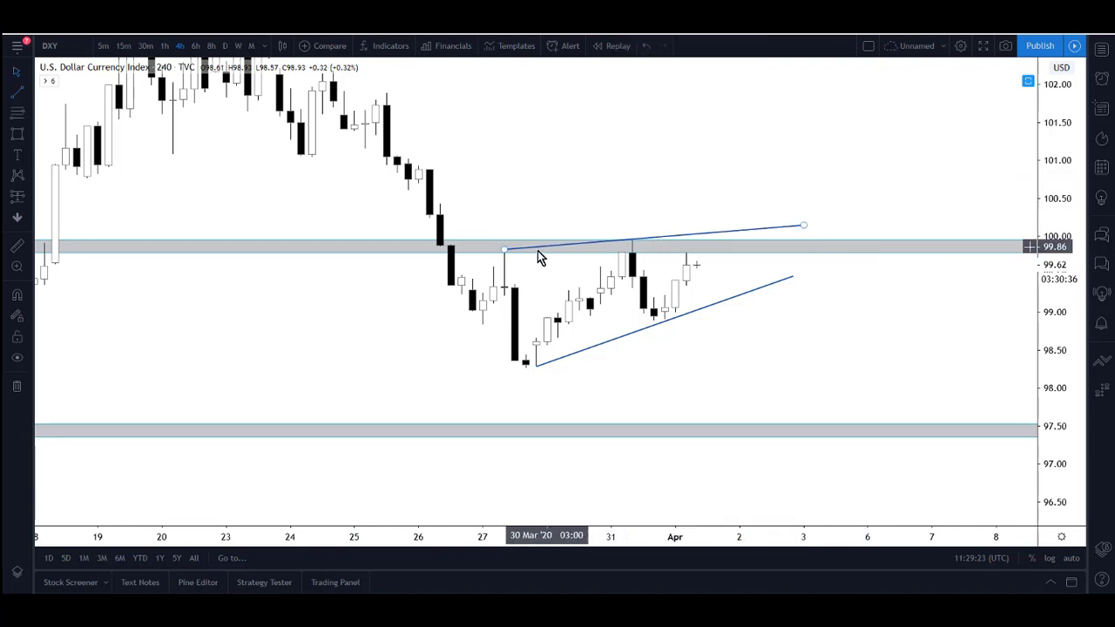
{"action": "left_click_drag", "start_coordinate": [506, 251], "coordinate": [492, 252]}
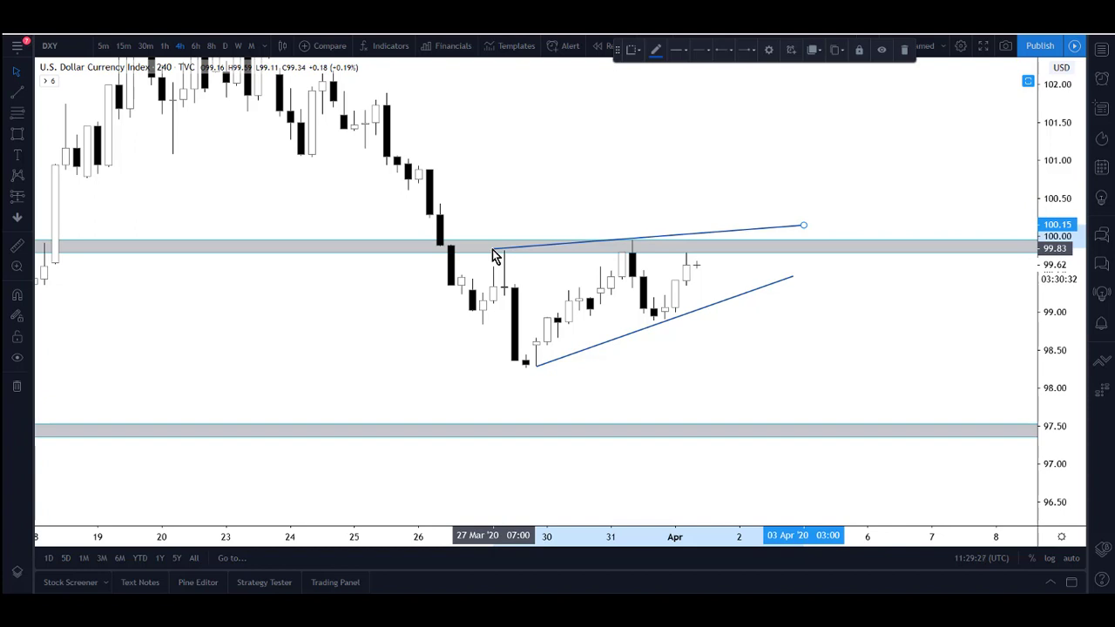
{"action": "left_click_drag", "start_coordinate": [1057, 343], "coordinate": [1057, 261]}
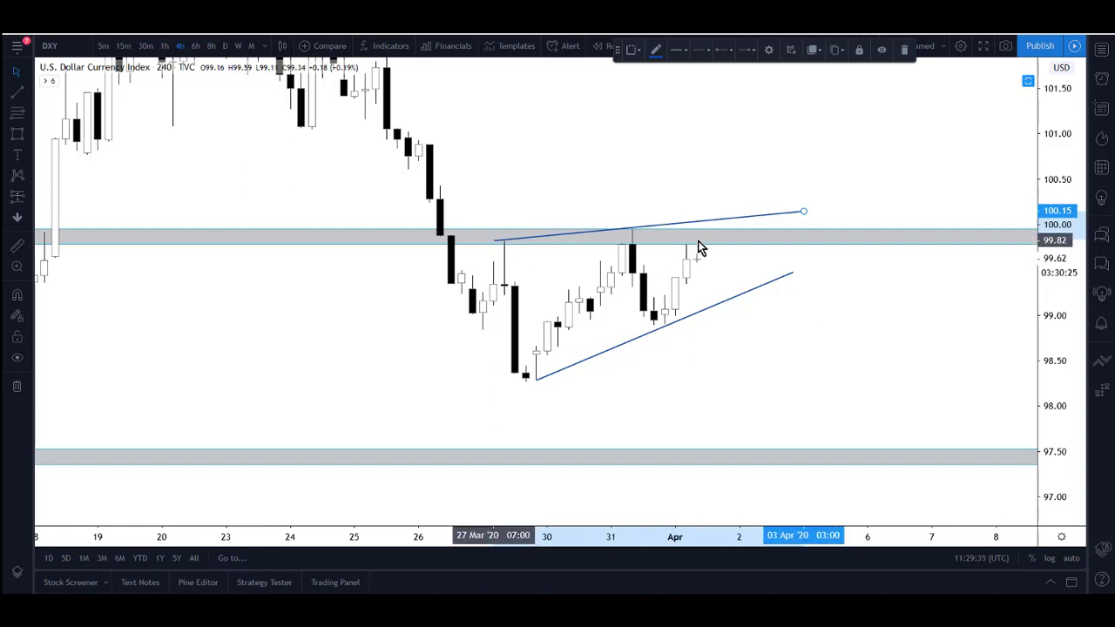
{"action": "left_click_drag", "start_coordinate": [802, 216], "coordinate": [802, 219]}
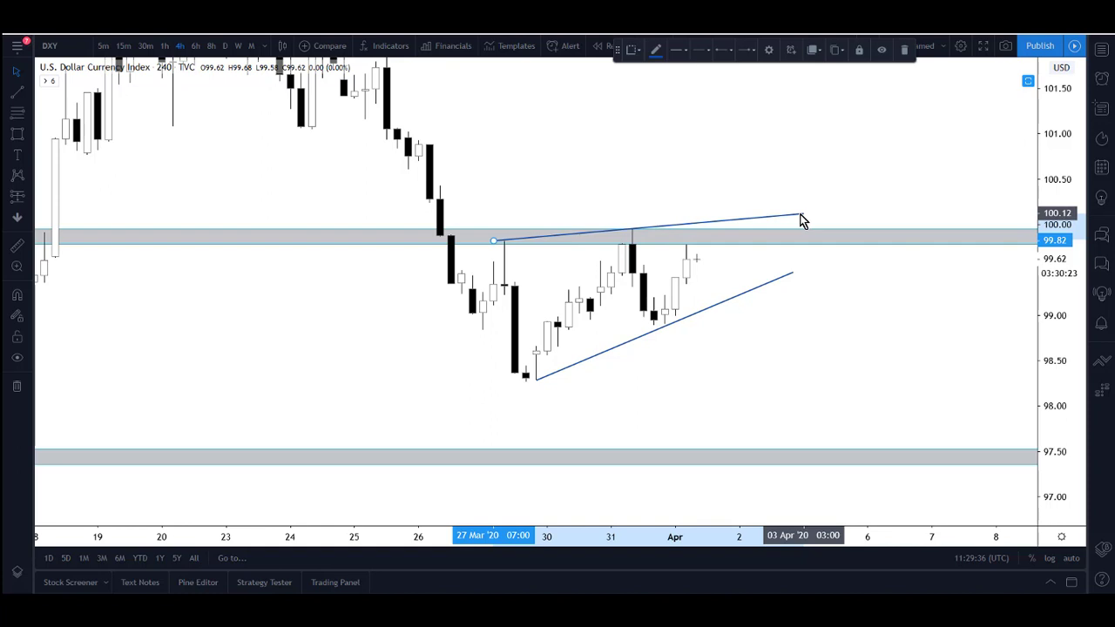
{"action": "left_click", "coordinate": [827, 306]}
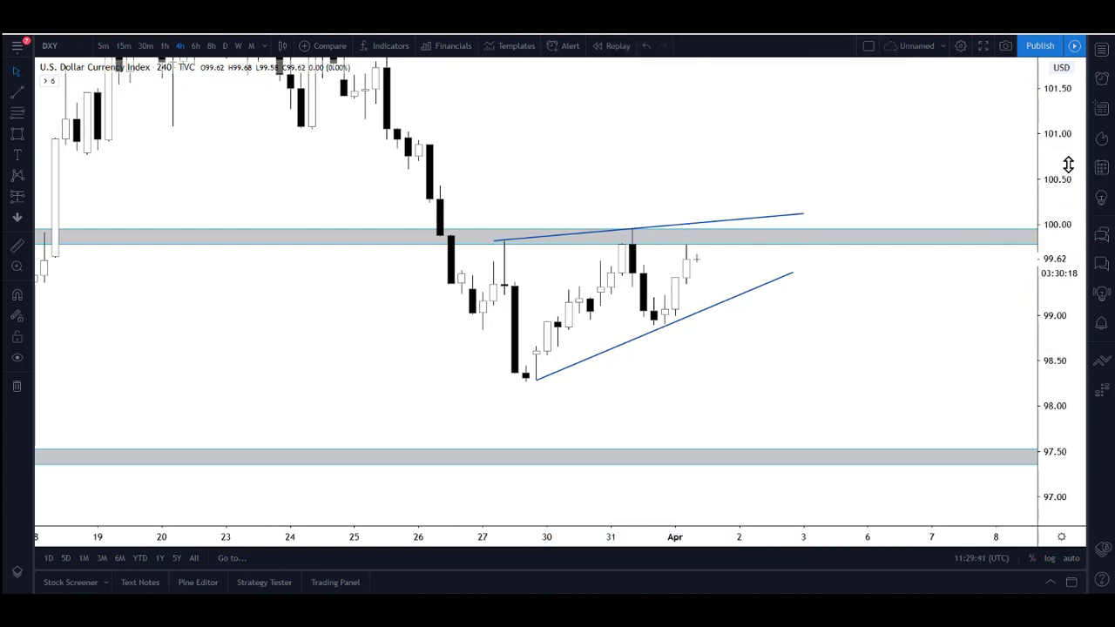
Load the EURUSD chart from the forex watchlist and hide the watchlist again.
{"action": "left_click", "coordinate": [1102, 54]}
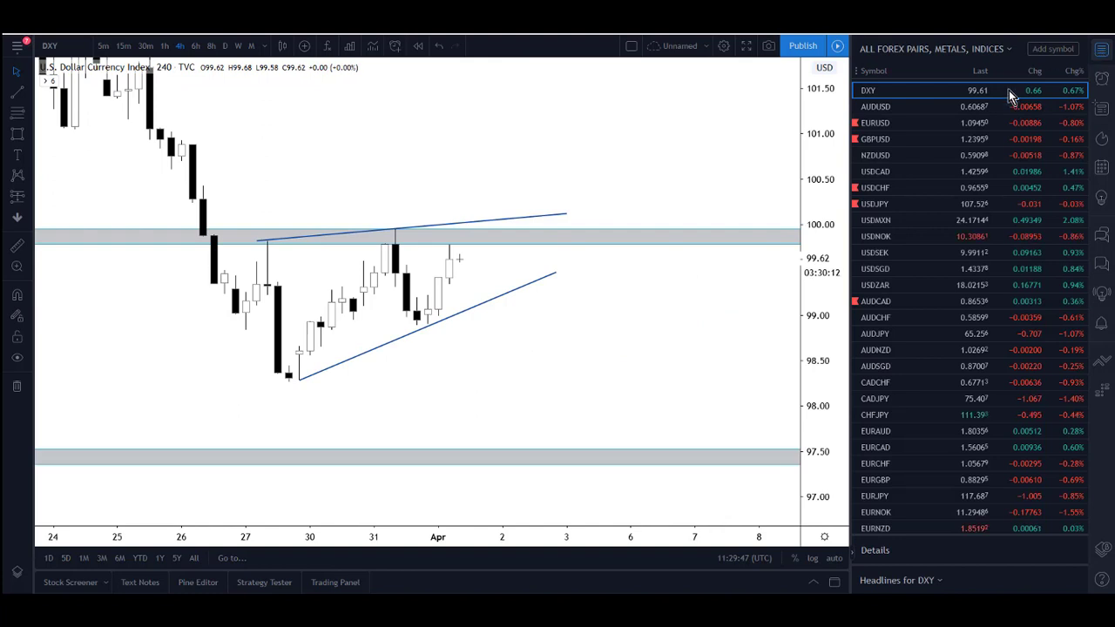
{"action": "left_click", "coordinate": [885, 126]}
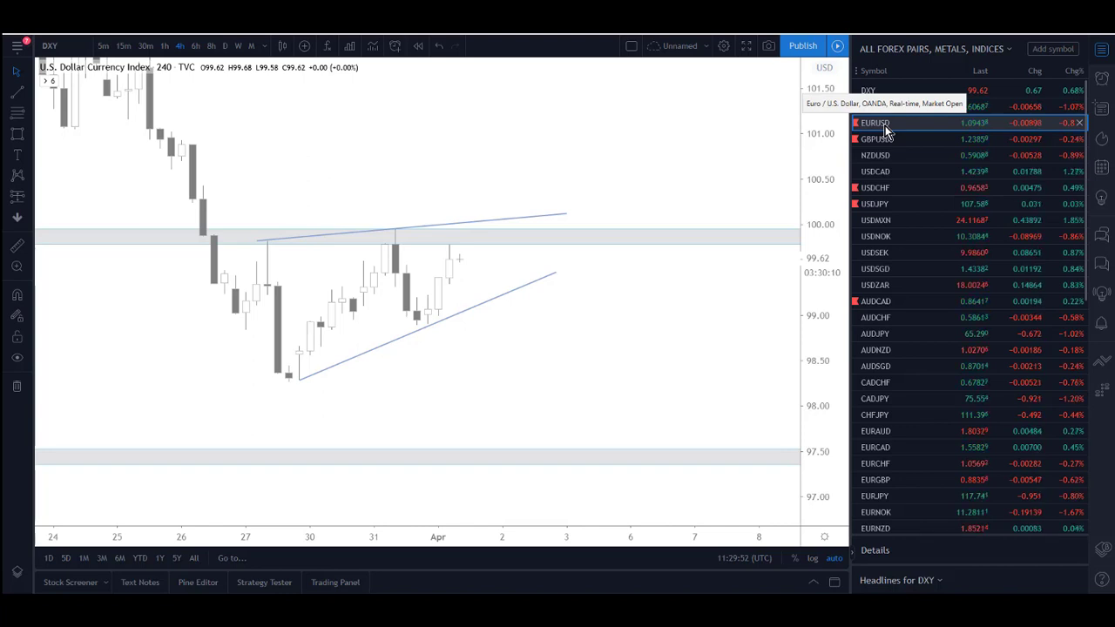
{"action": "left_click", "coordinate": [885, 126]}
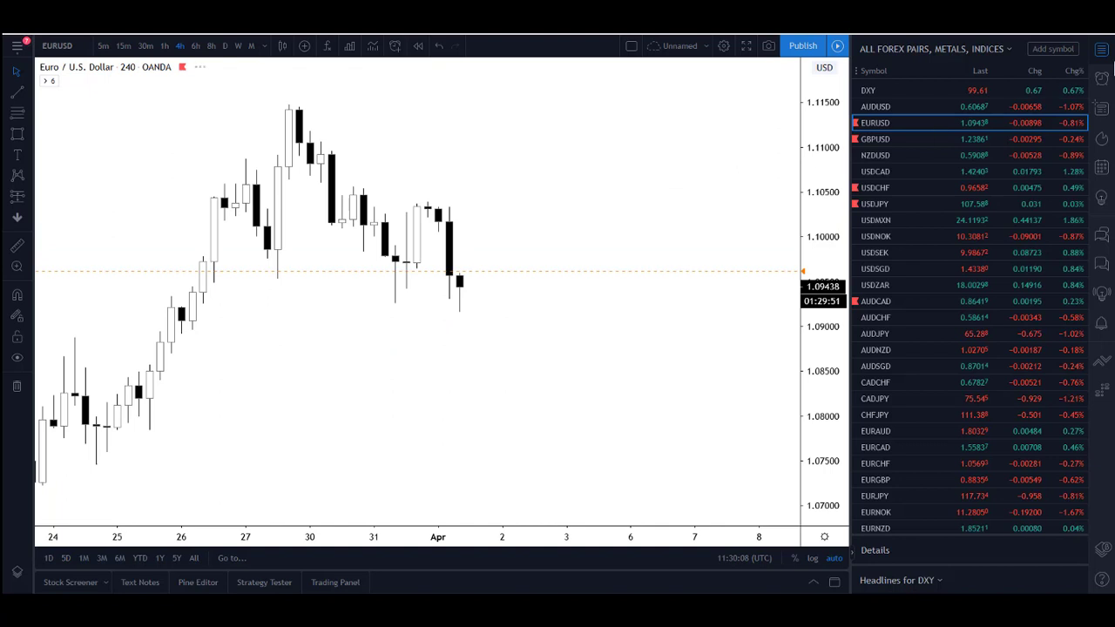
{"action": "left_click", "coordinate": [1101, 50]}
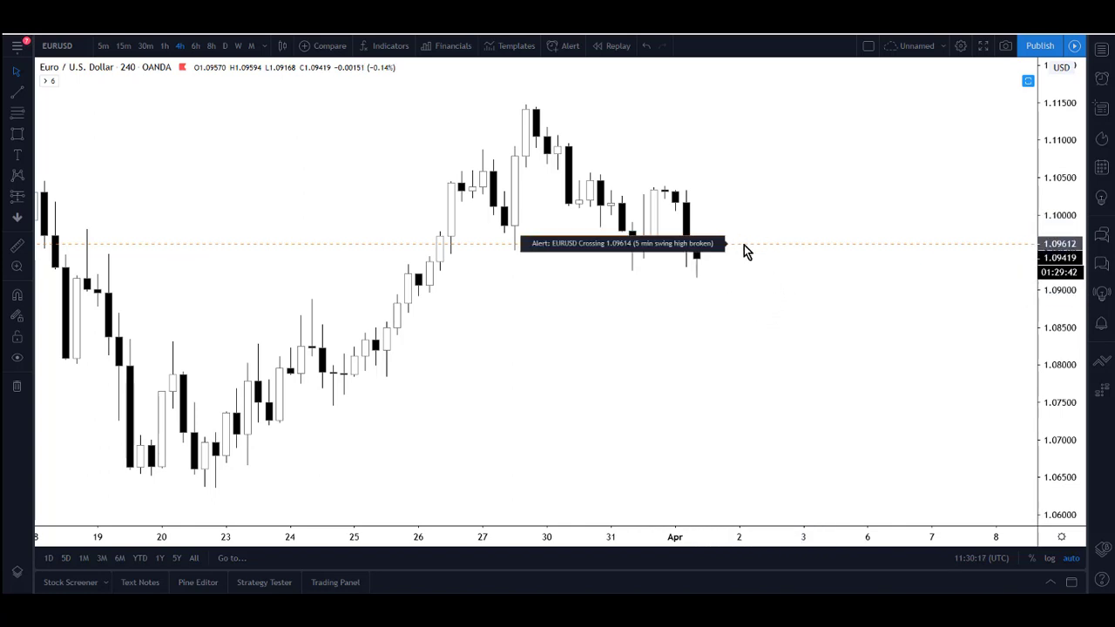
Draw a descending trend line over the EURUSD highs, adjusted to run from about 1.1164 on 27 March to about 1.0923 on 3 April.
{"action": "left_click_drag", "start_coordinate": [778, 346], "coordinate": [774, 348]}
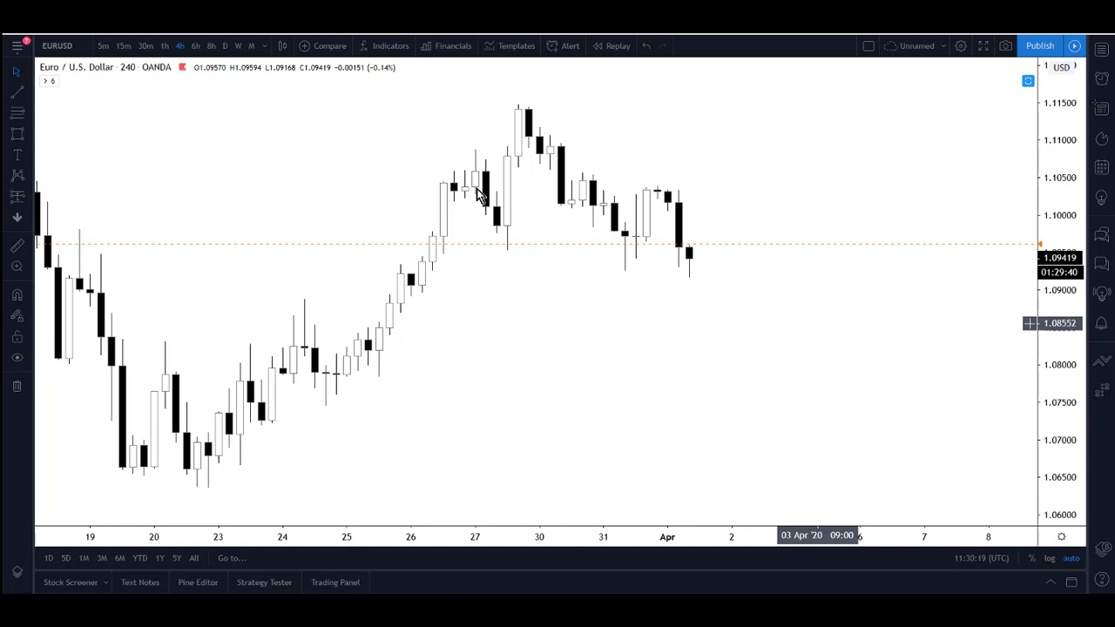
{"action": "left_click", "coordinate": [32, 96]}
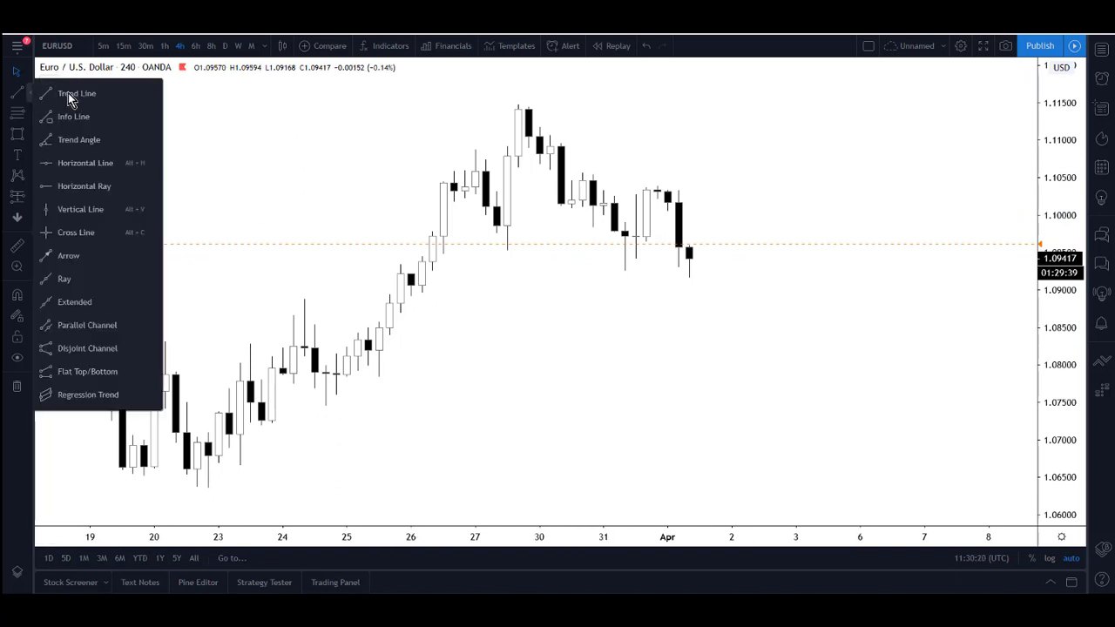
{"action": "left_click", "coordinate": [70, 94]}
{"action": "left_click", "coordinate": [528, 111]}
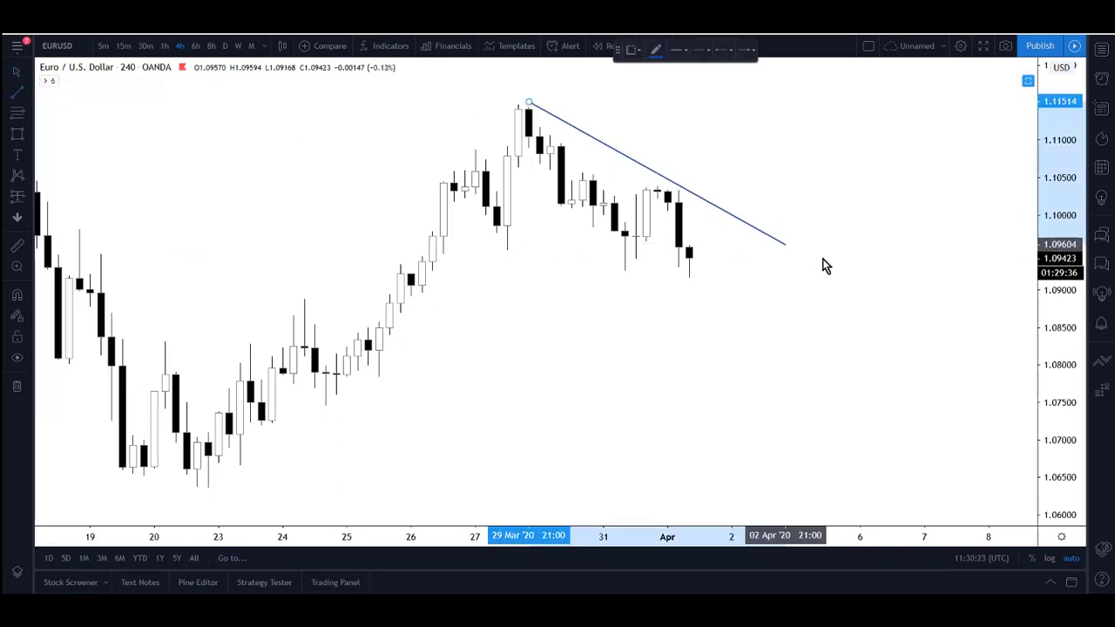
{"action": "left_click", "coordinate": [836, 286]}
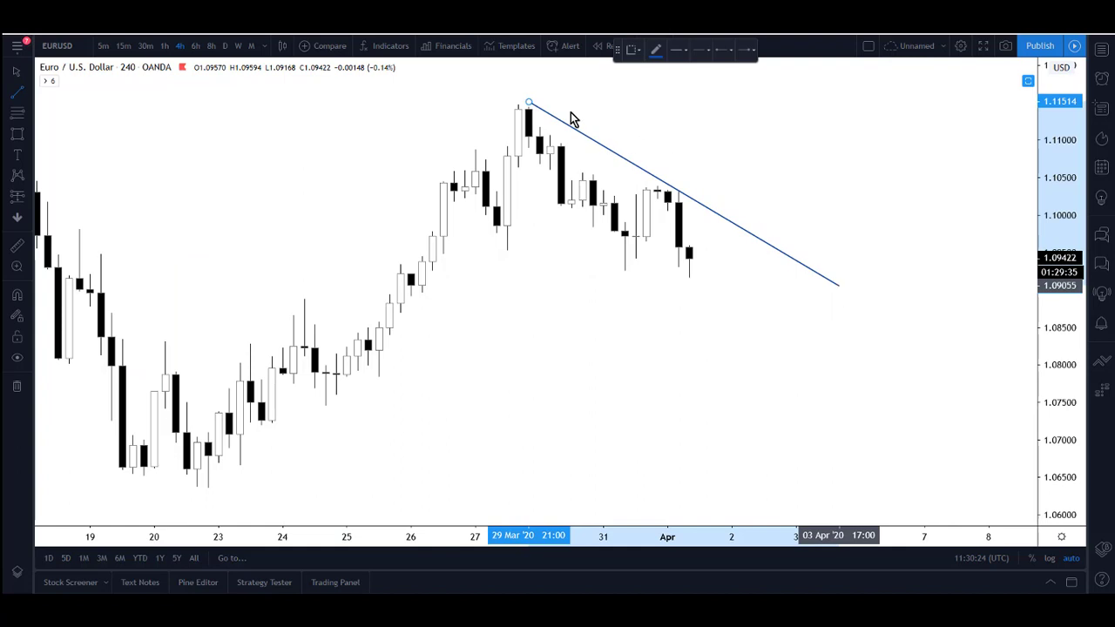
{"action": "left_click_drag", "start_coordinate": [532, 106], "coordinate": [512, 98]}
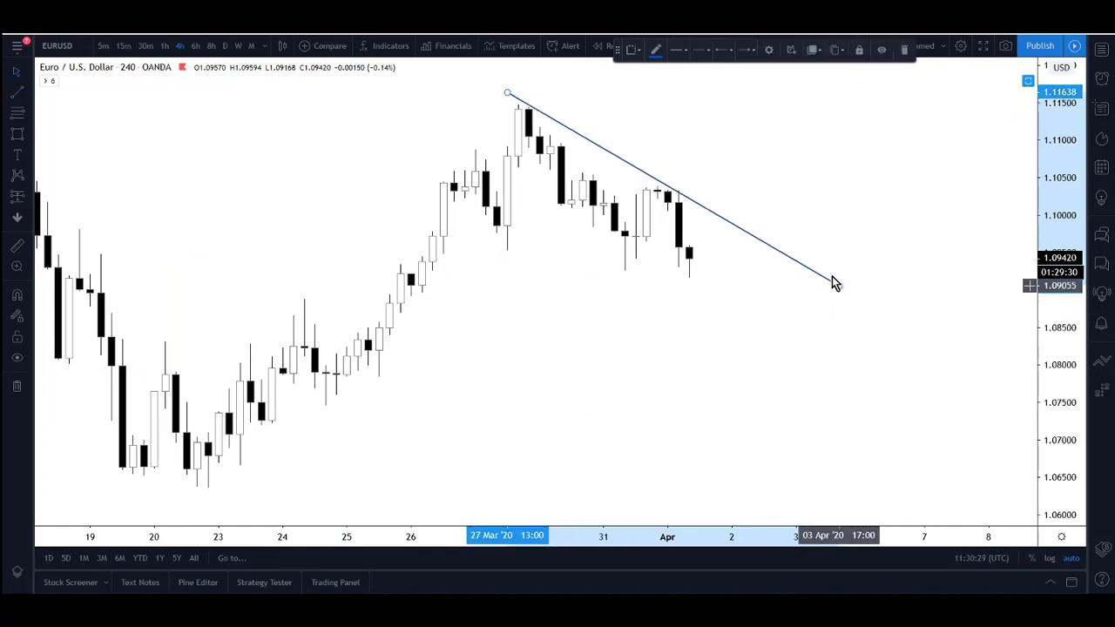
{"action": "left_click_drag", "start_coordinate": [834, 283], "coordinate": [829, 274]}
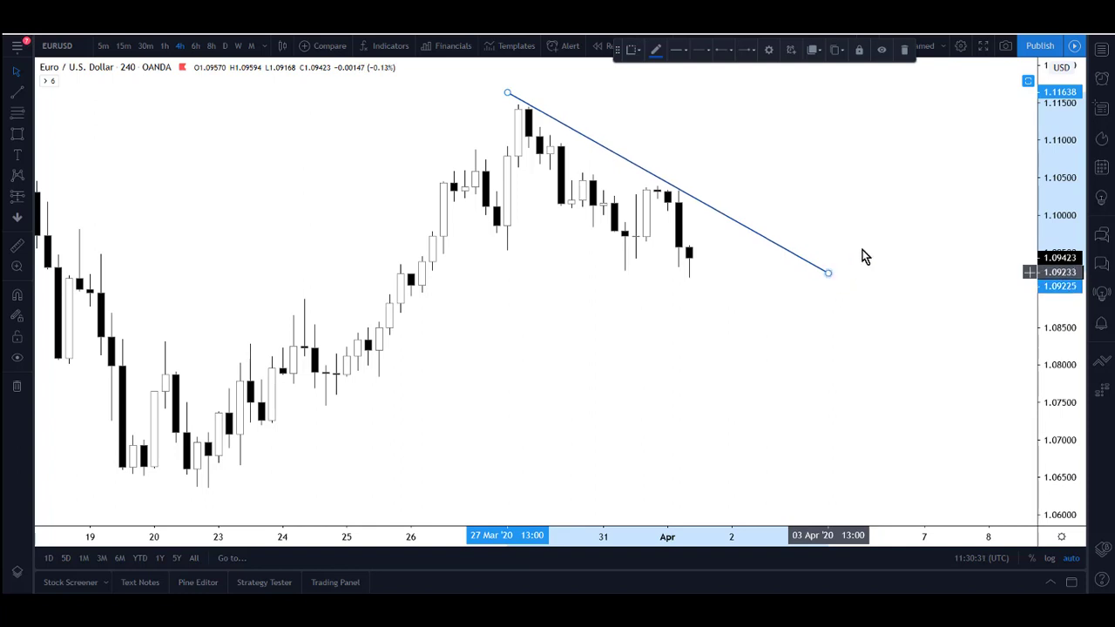
{"action": "left_click", "coordinate": [844, 259]}
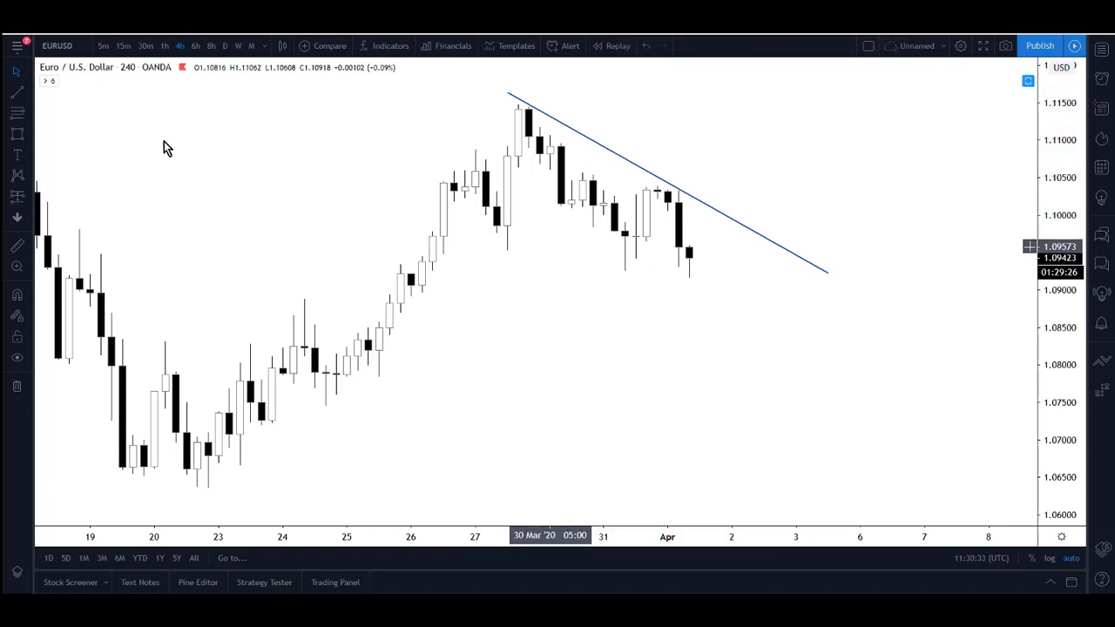
Draw a lower trend line under the EURUSD lows, from about 1.0954 on 27 March to about 1.087 on 3 April.
{"action": "key", "text": "alt+t"}
{"action": "left_click", "coordinate": [506, 249]}
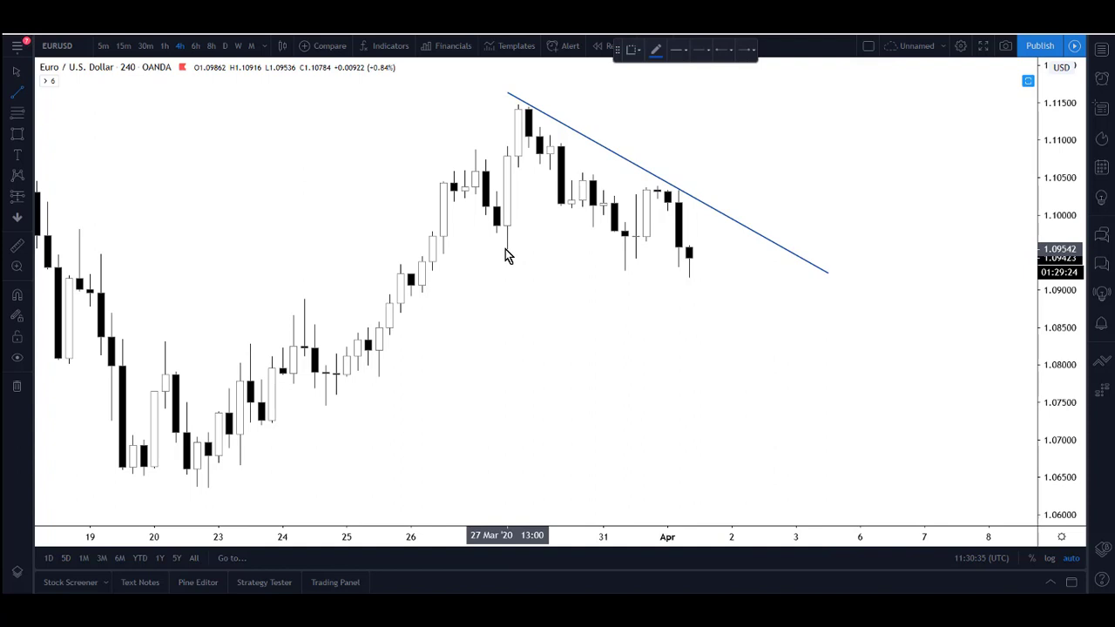
{"action": "left_click", "coordinate": [830, 312]}
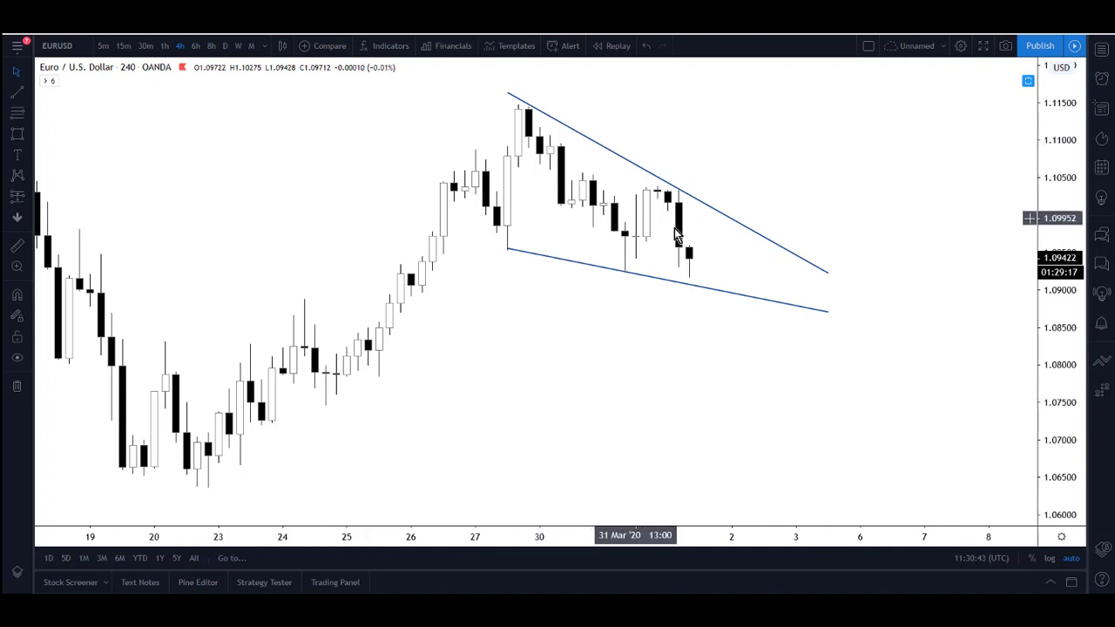
Switch the EURUSD chart to the 5-minute timeframe, trying the 1-hour timeframe and returning to 5 minutes.
{"action": "left_click_drag", "start_coordinate": [745, 375], "coordinate": [708, 376]}
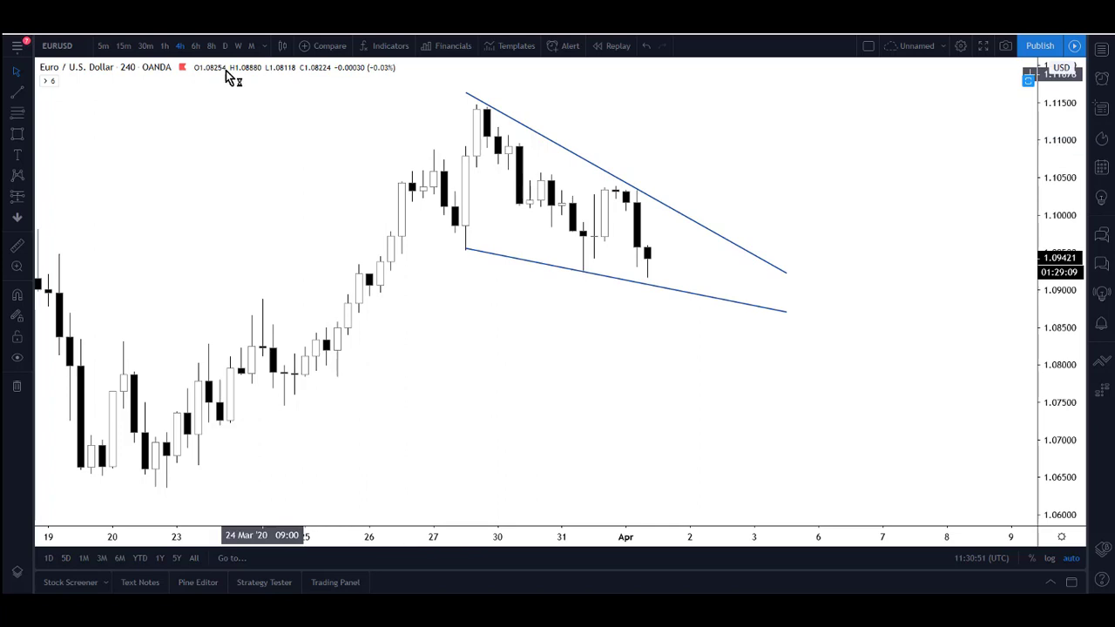
{"action": "left_click", "coordinate": [107, 51]}
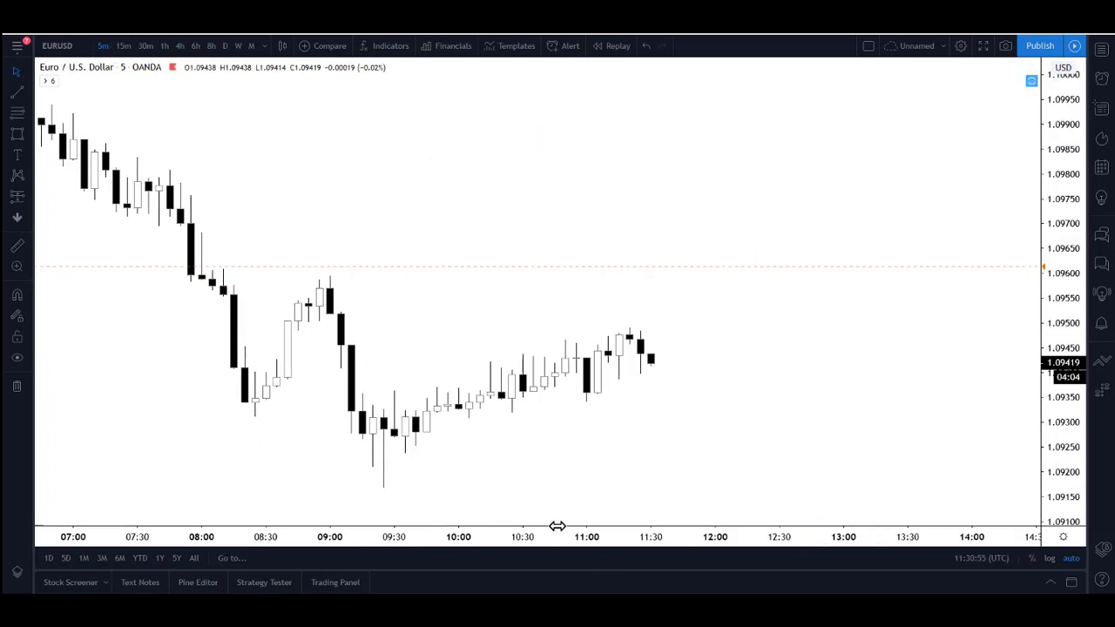
{"action": "left_click", "coordinate": [513, 501]}
{"action": "left_click", "coordinate": [515, 502]}
{"action": "left_click", "coordinate": [516, 501]}
{"action": "left_click_drag", "start_coordinate": [734, 436], "coordinate": [601, 405]}
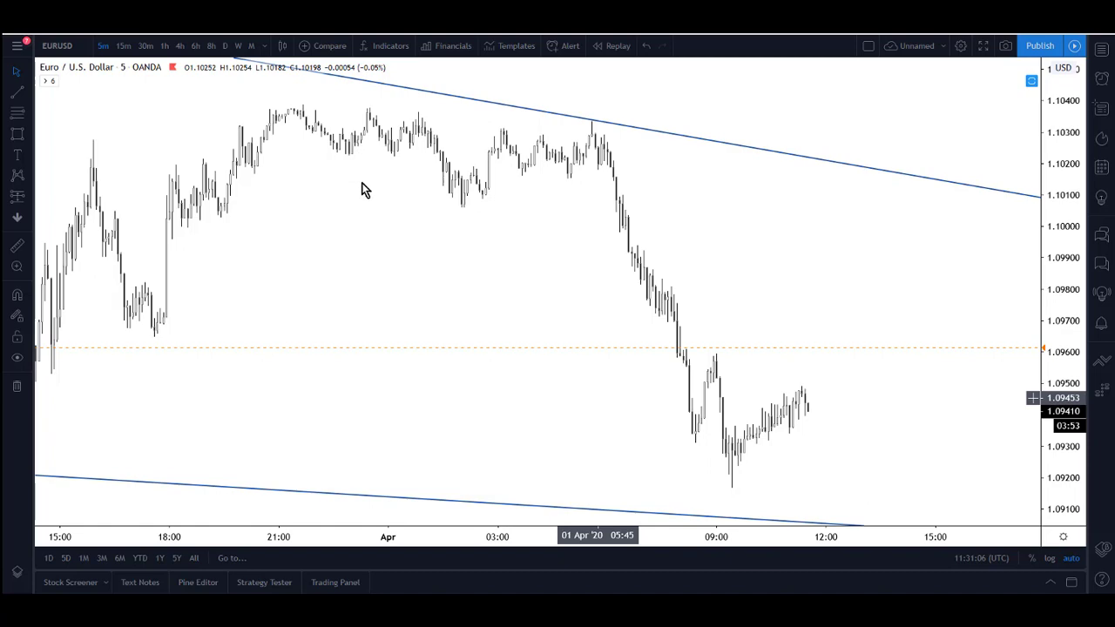
{"action": "left_click", "coordinate": [161, 50]}
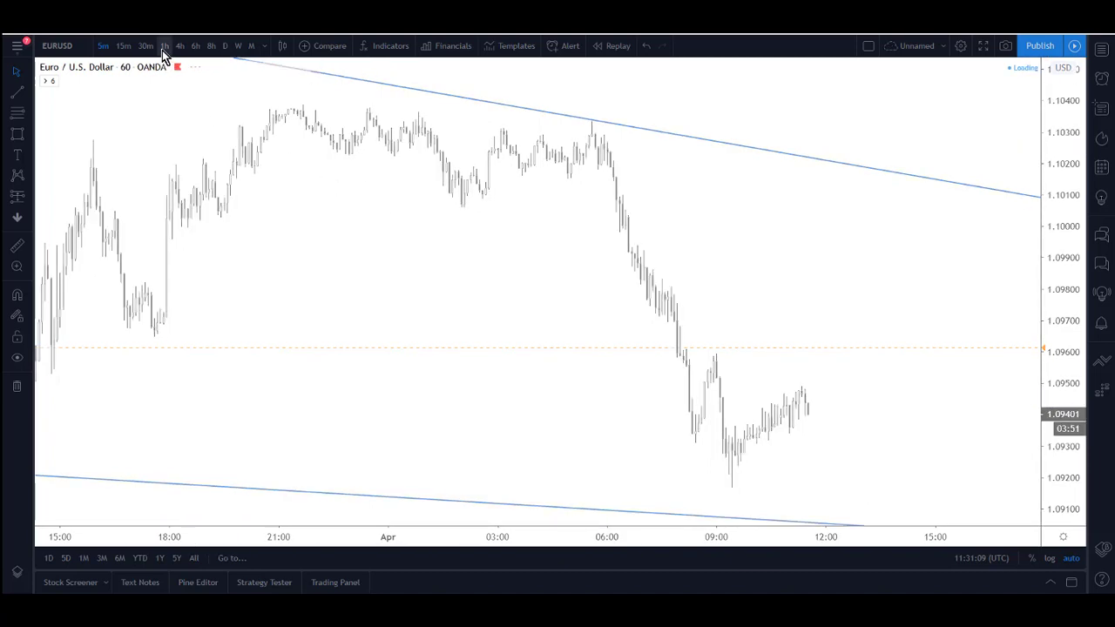
{"action": "left_click", "coordinate": [106, 48]}
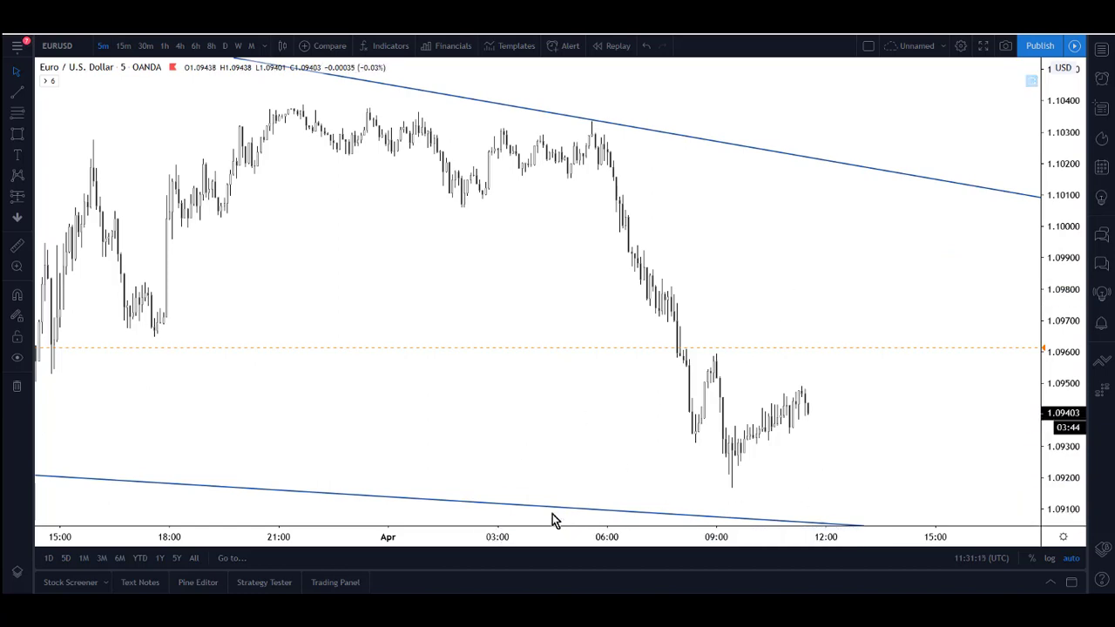
Mark the 1 April swing high with a thin rectangle from 08:10 to 13:10, between about 1.0957 and 1.0960.
{"action": "left_click", "coordinate": [510, 500]}
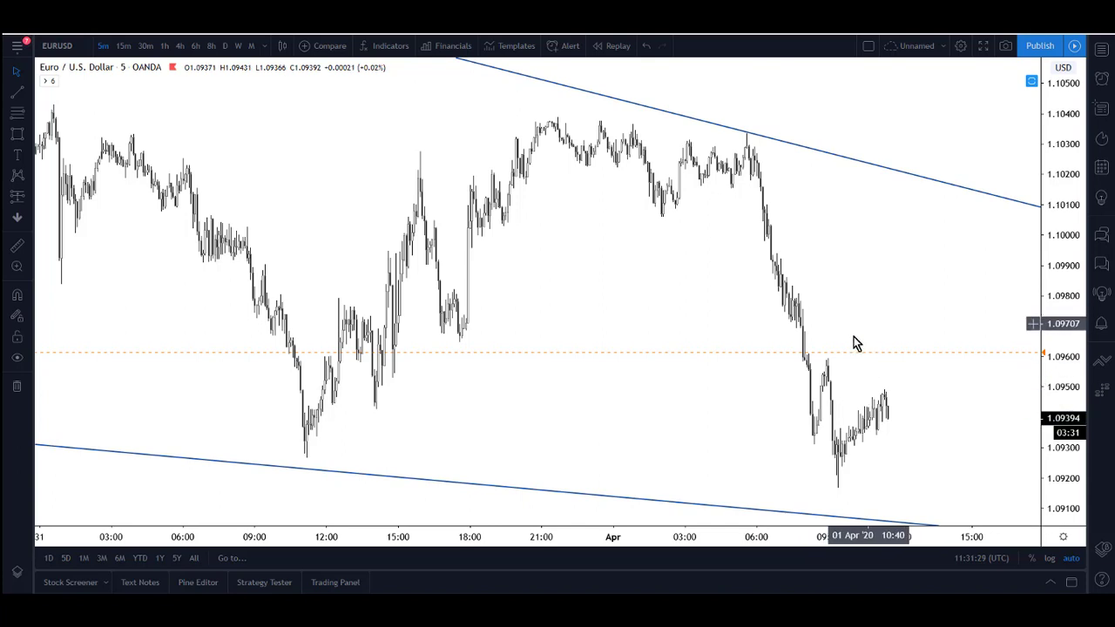
{"action": "left_click", "coordinate": [18, 136]}
{"action": "left_click_drag", "start_coordinate": [808, 364], "coordinate": [930, 373]}
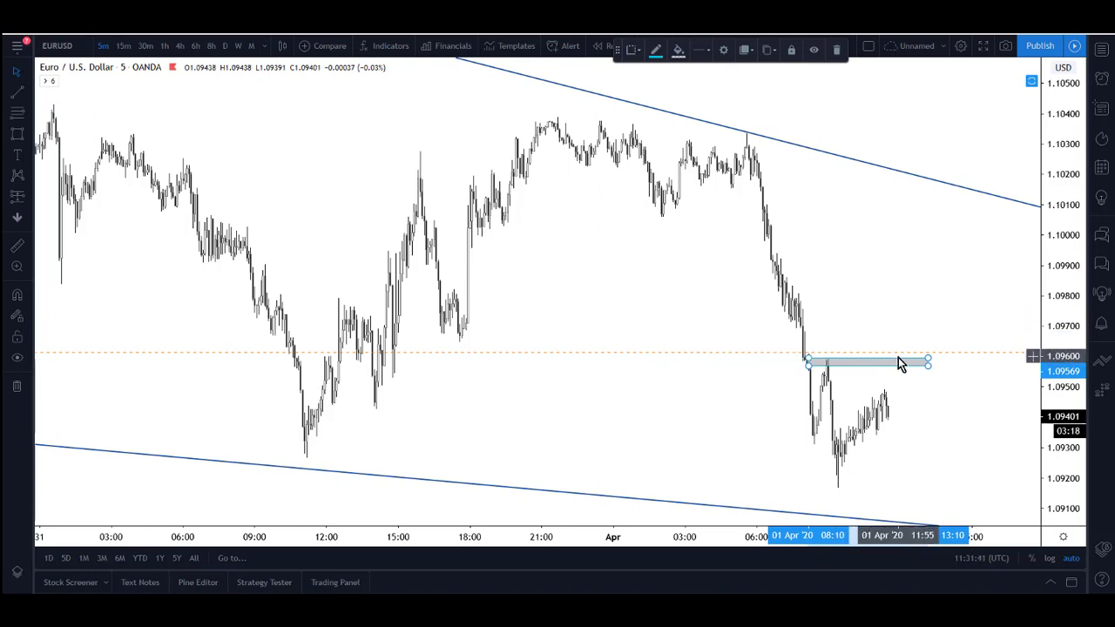
{"action": "left_click", "coordinate": [901, 317]}
{"action": "scroll", "coordinate": [814, 288], "scroll_direction": "right", "scroll_amount": 3}
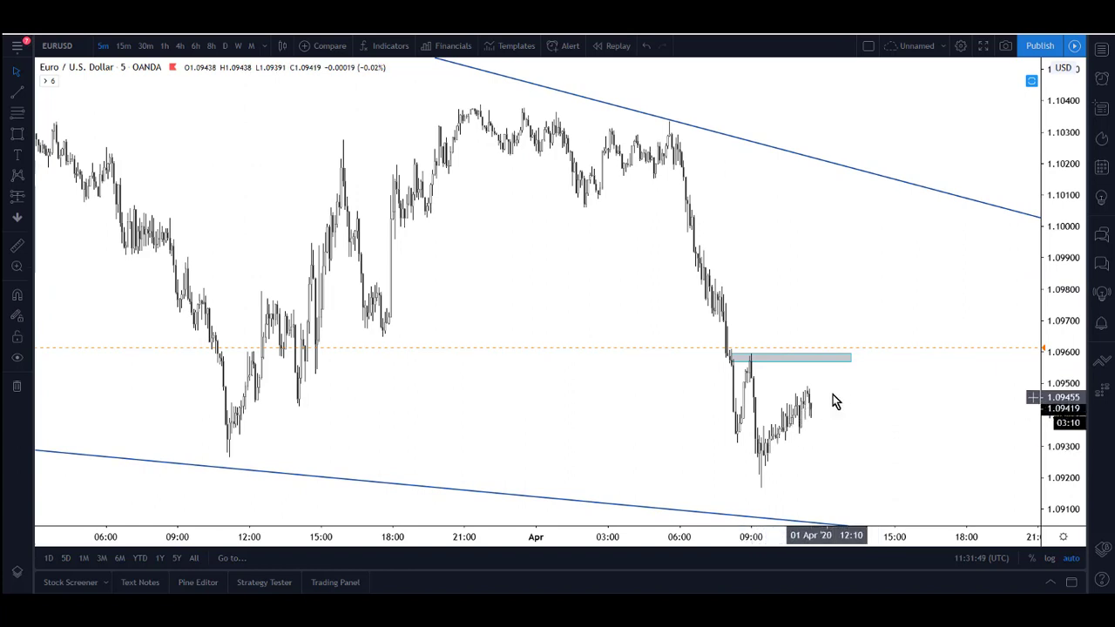
{"action": "scroll", "coordinate": [870, 362], "scroll_direction": "right", "scroll_amount": 1}
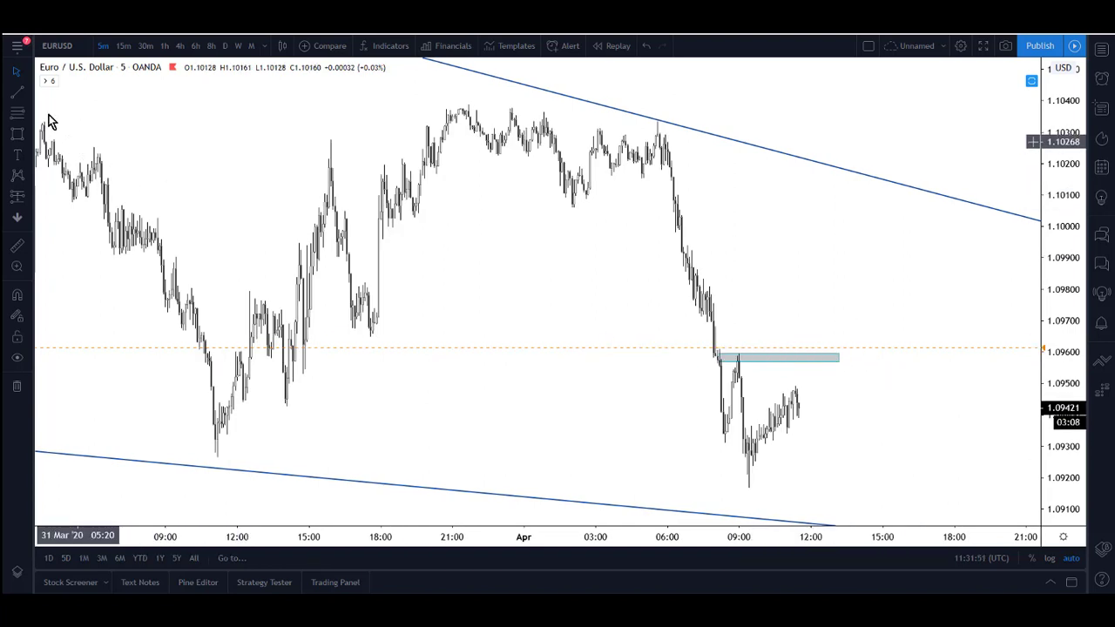
Try a rising trend line under the 1 April EURUSD lows, from about 1.0925 at 09:25 to about 1.0946, and remove it.
{"action": "left_click", "coordinate": [29, 94]}
{"action": "left_click", "coordinate": [70, 93]}
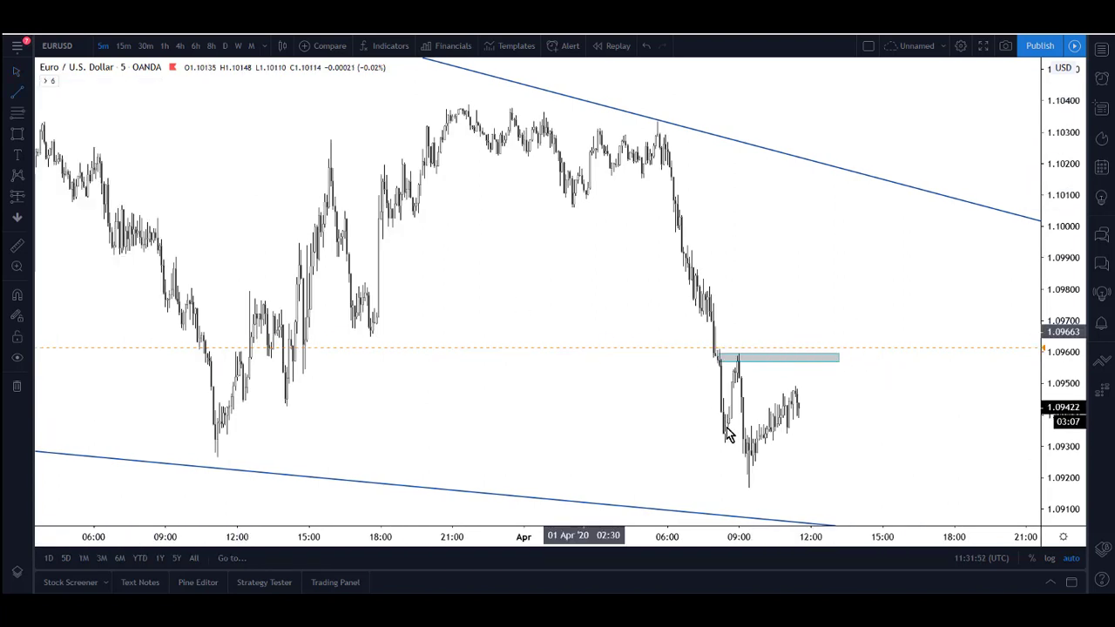
{"action": "left_click", "coordinate": [727, 436]}
{"action": "left_click", "coordinate": [835, 396]}
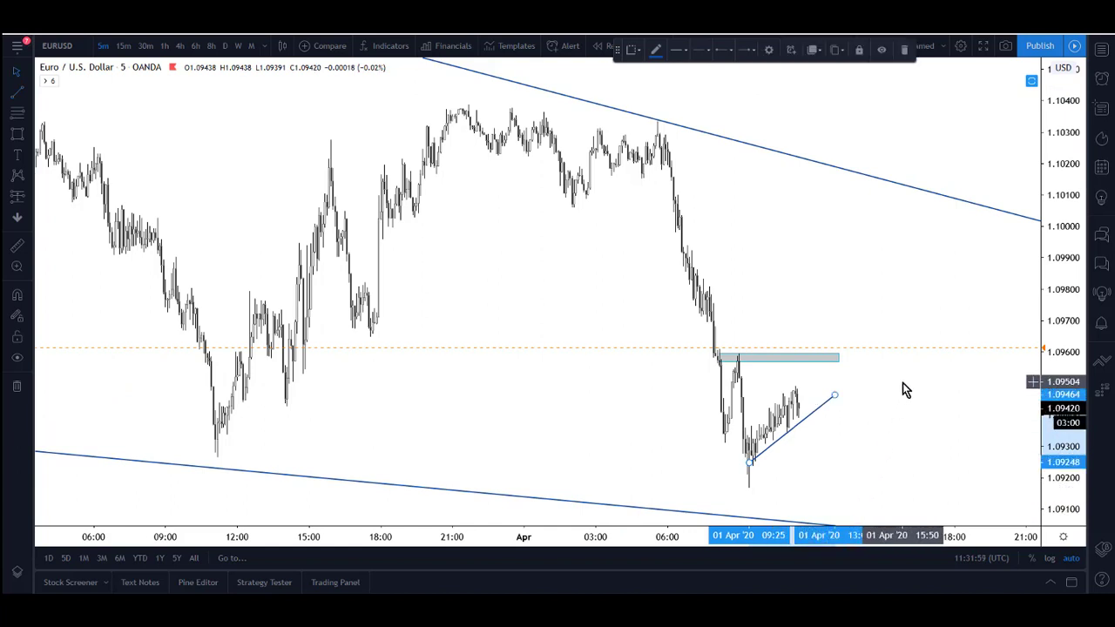
{"action": "right_click", "coordinate": [827, 408]}
{"action": "left_click", "coordinate": [876, 555]}
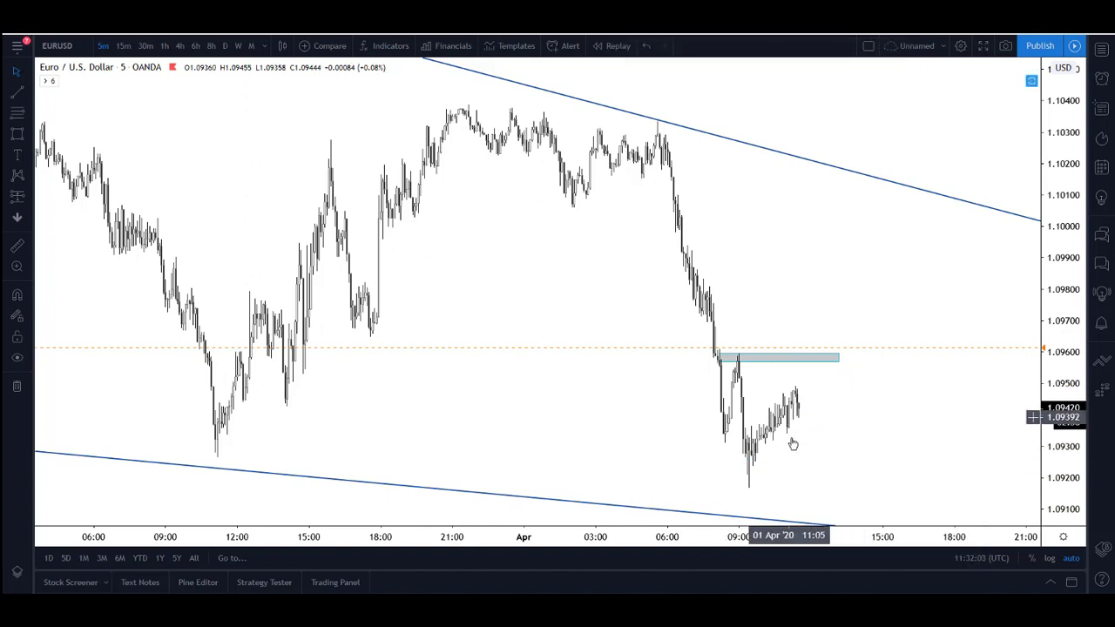
Switch the EURUSD chart to the 1-hour timeframe.
{"action": "left_click_drag", "start_coordinate": [1075, 276], "coordinate": [1071, 292]}
{"action": "left_click_drag", "start_coordinate": [863, 302], "coordinate": [821, 306]}
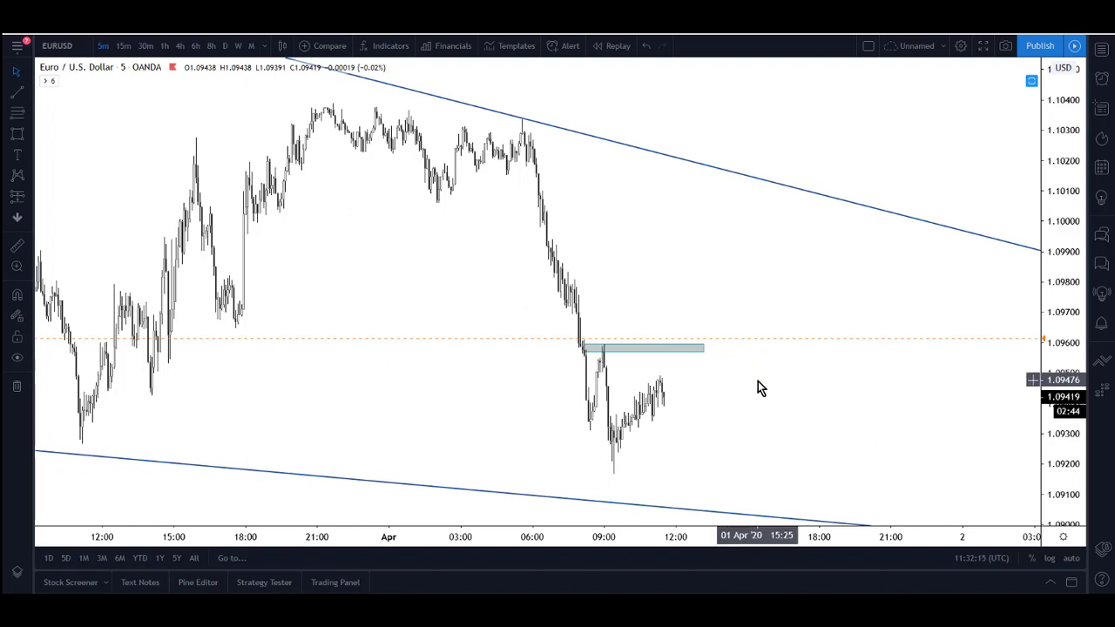
{"action": "left_click", "coordinate": [165, 46]}
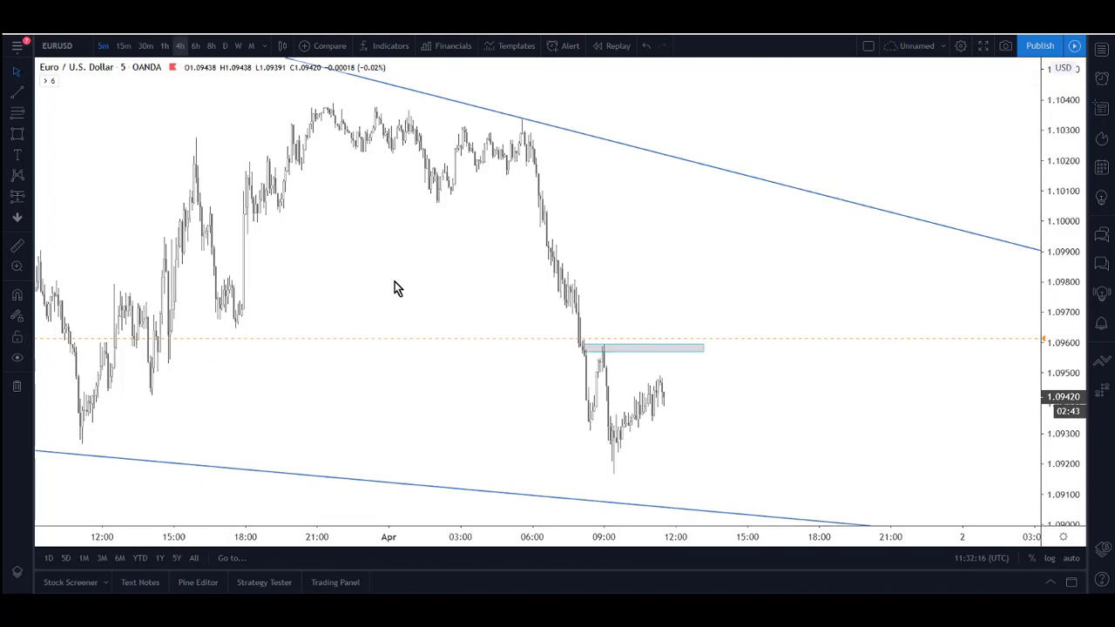
{"action": "left_click_drag", "start_coordinate": [1068, 166], "coordinate": [1095, 575]}
{"action": "left_click_drag", "start_coordinate": [876, 211], "coordinate": [845, 215]}
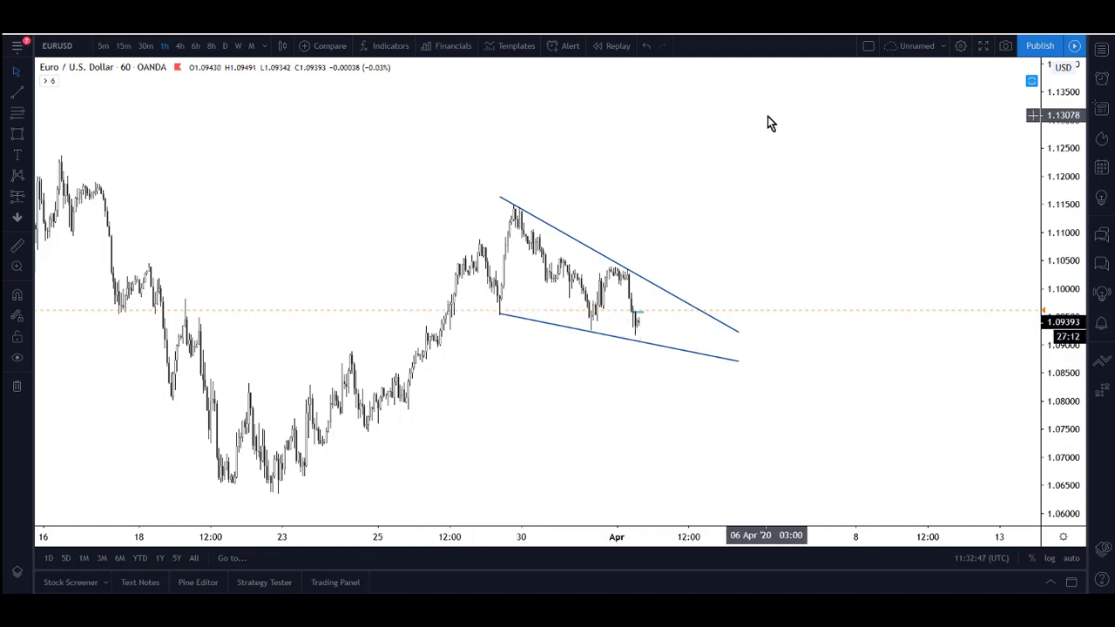
Open USDCHF from the watchlist and draw a rising trend line under its lows, from about 0.9502 on 29 March to about 0.9670 on 2 April.
{"action": "left_click", "coordinate": [1102, 50]}
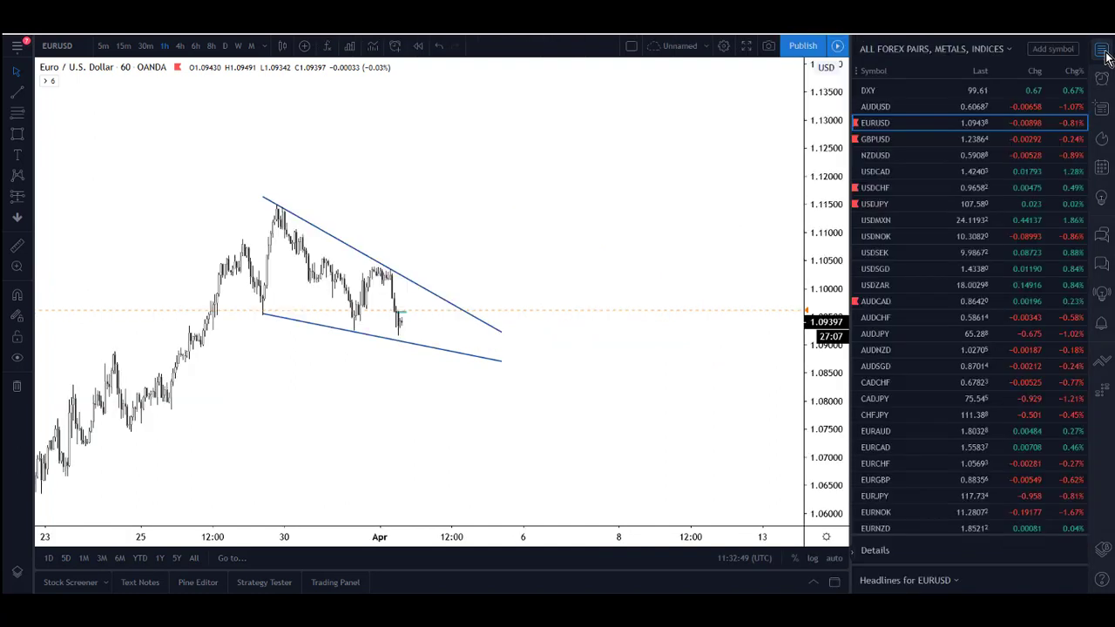
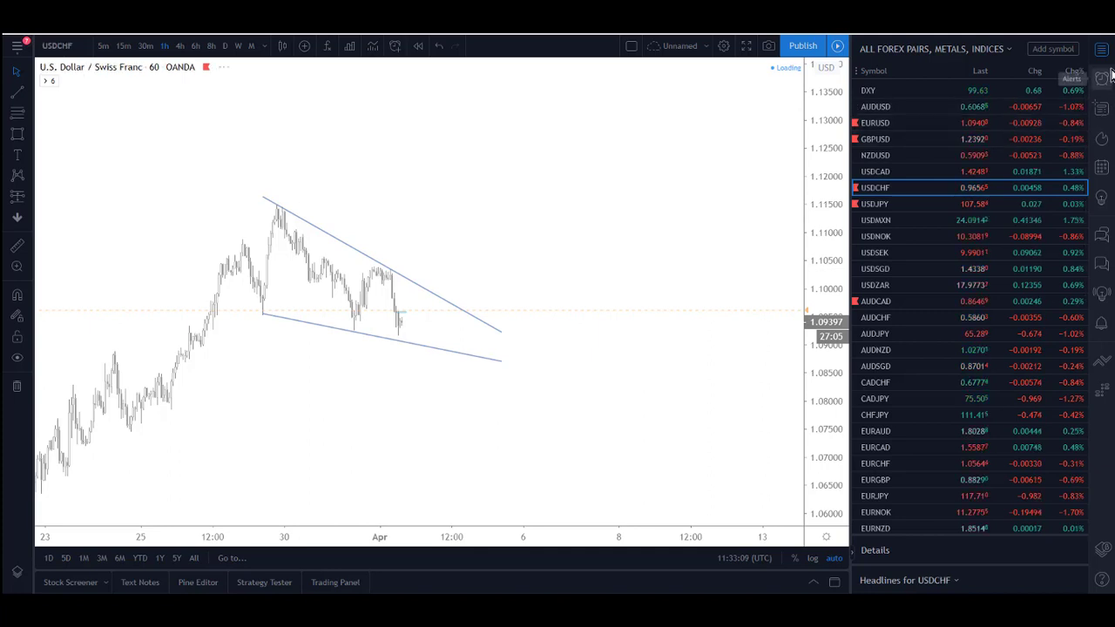
{"action": "left_click", "coordinate": [1104, 50]}
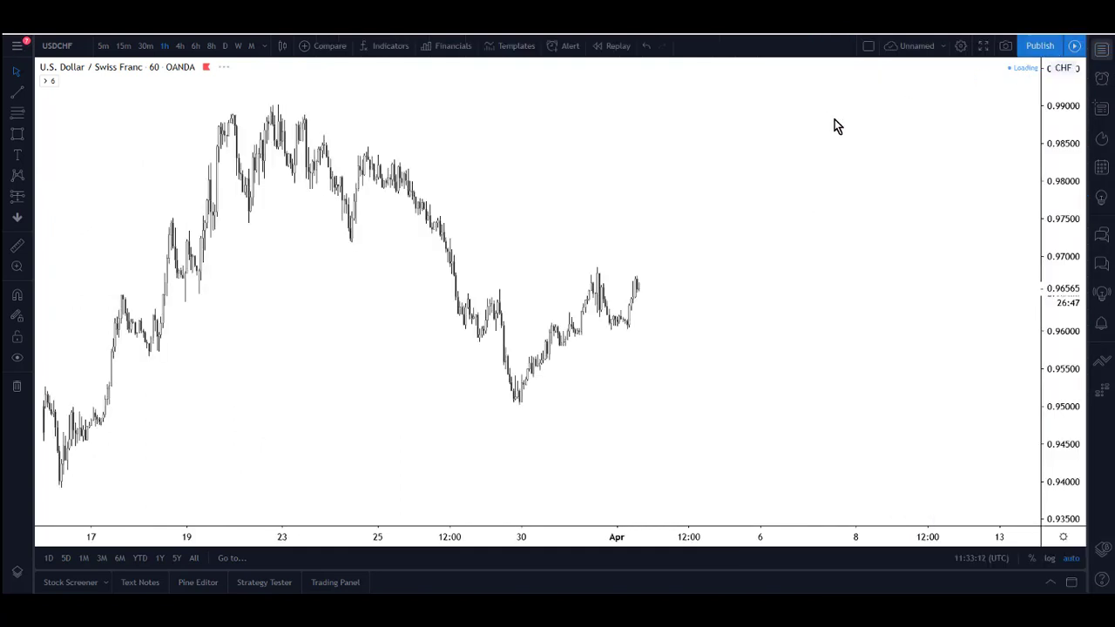
{"action": "left_click", "coordinate": [30, 94]}
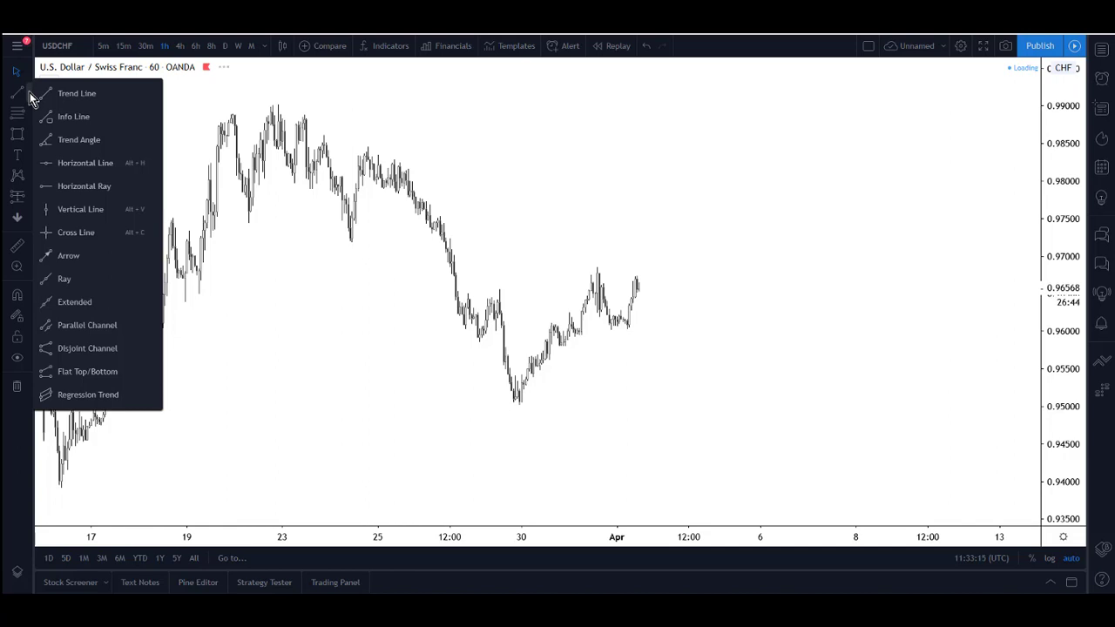
{"action": "left_click", "coordinate": [83, 102]}
{"action": "left_click", "coordinate": [517, 403]}
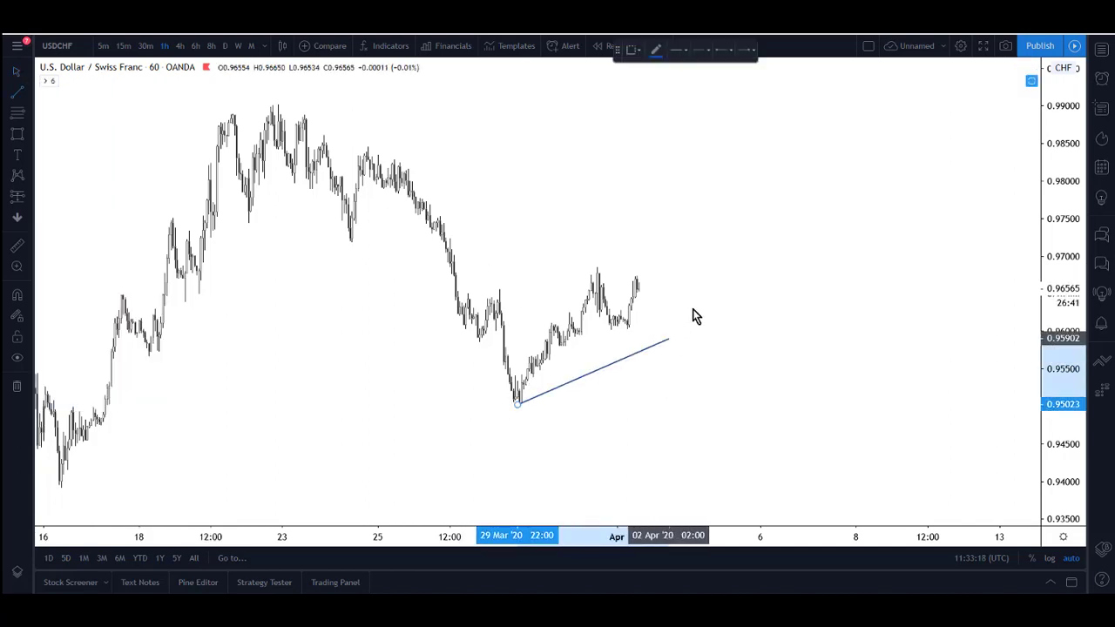
{"action": "left_click", "coordinate": [706, 282]}
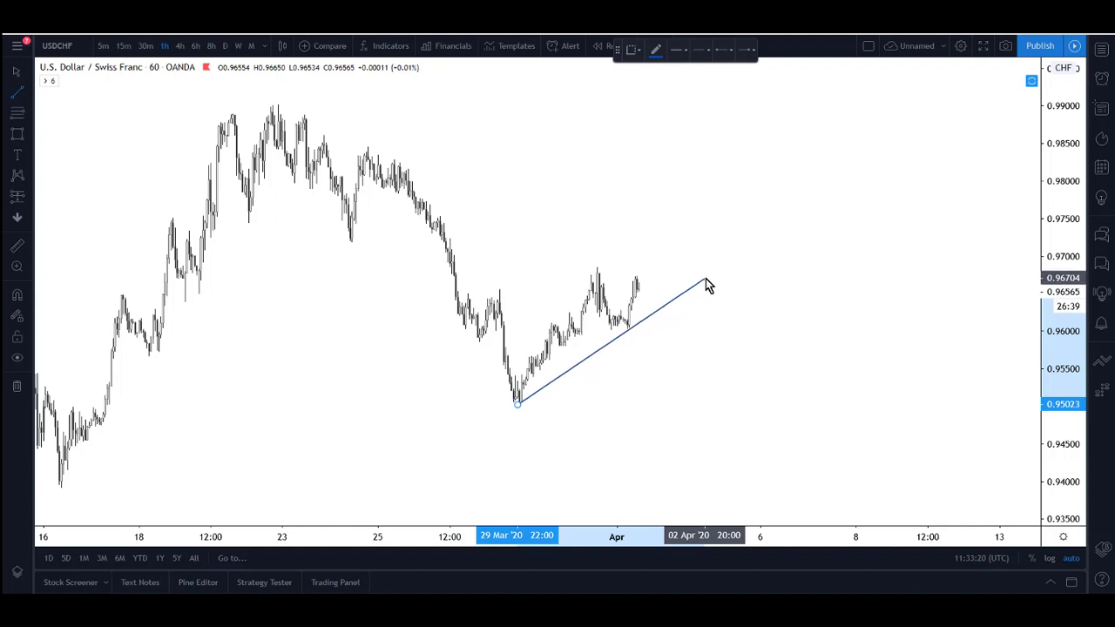
{"action": "left_click", "coordinate": [706, 308]}
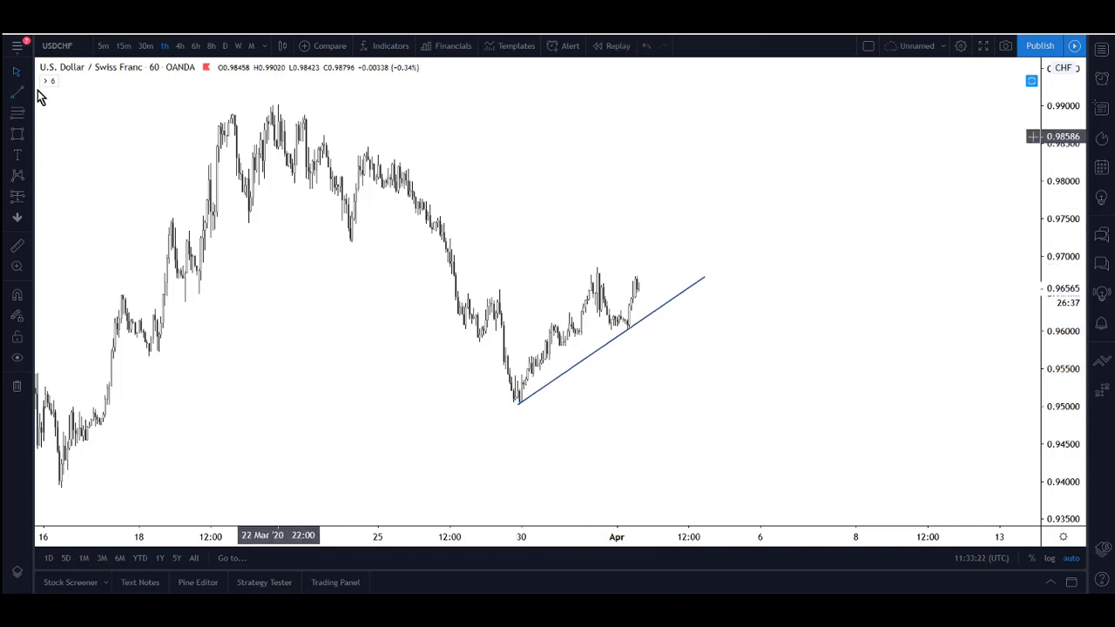
Draw an upper trend line over the USDCHF highs, adjusted to run from about 0.9655 on 27 March to about 0.9716 on 2 April.
{"action": "left_click", "coordinate": [501, 291]}
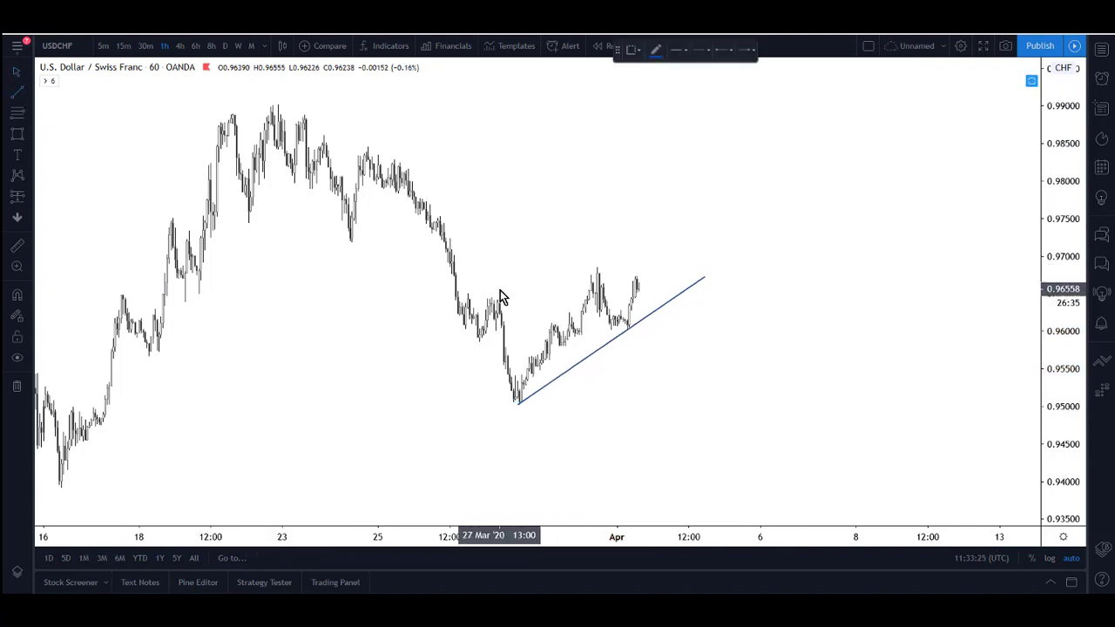
{"action": "left_click", "coordinate": [701, 245]}
{"action": "left_click", "coordinate": [751, 255]}
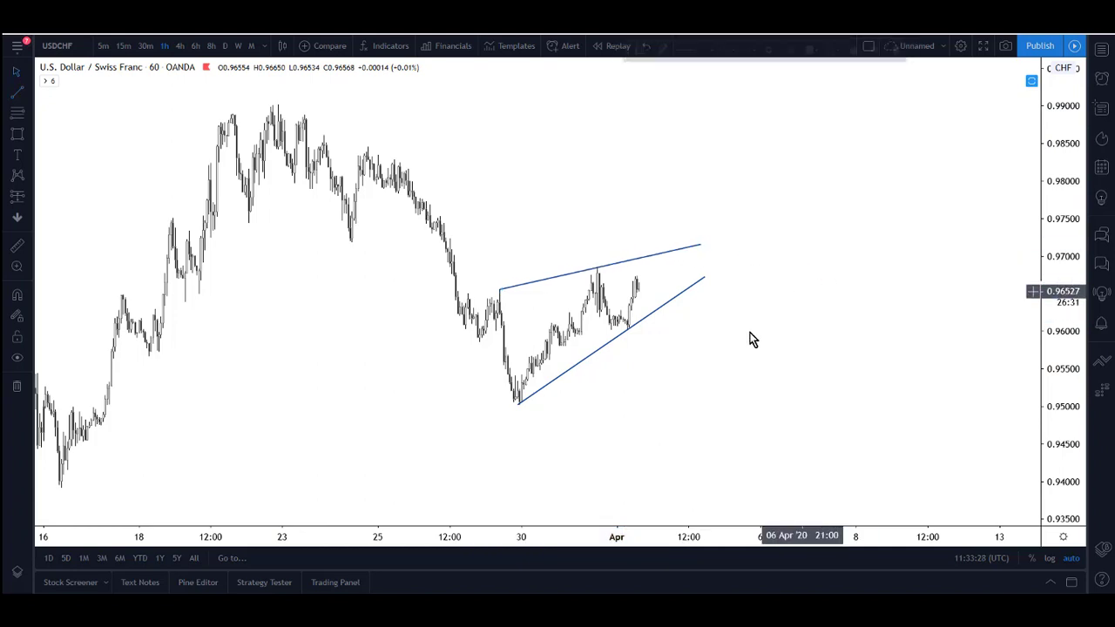
{"action": "left_click", "coordinate": [495, 295]}
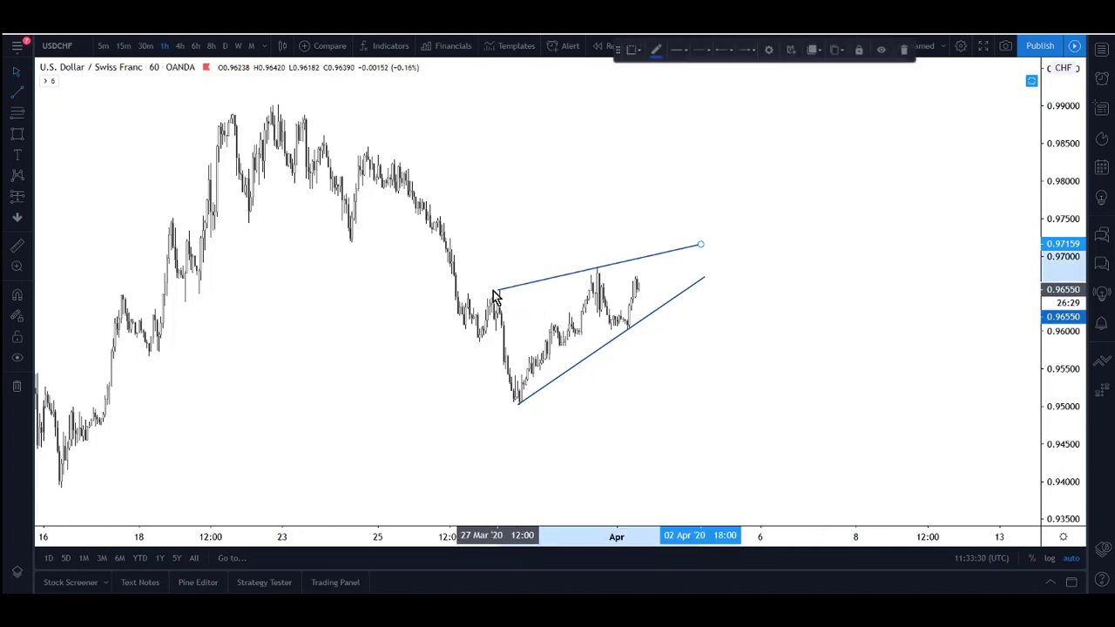
{"action": "left_click", "coordinate": [744, 347]}
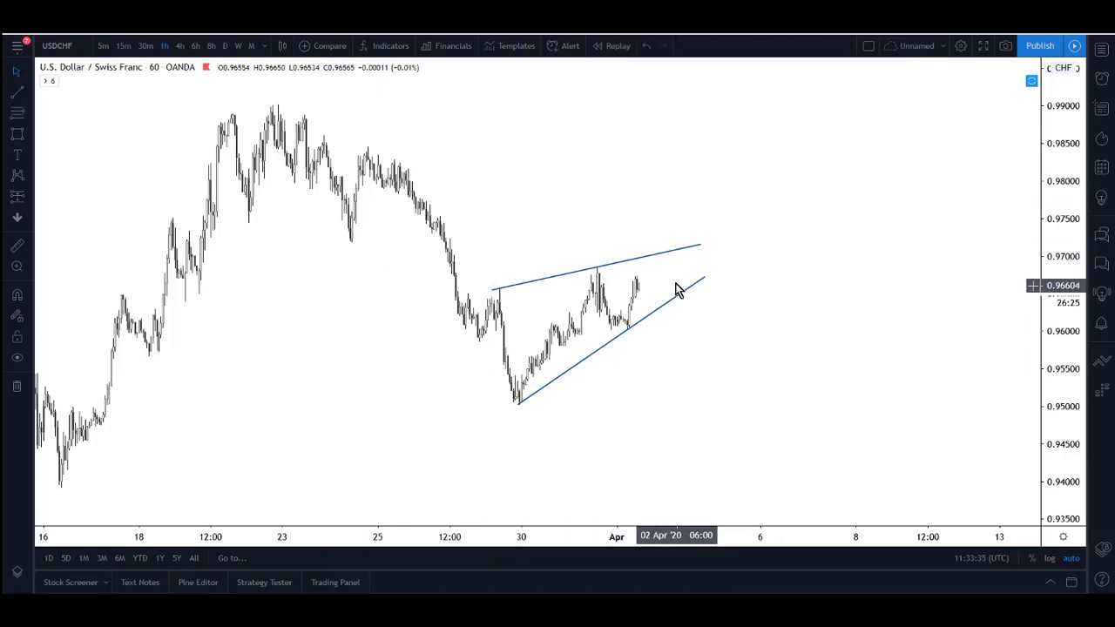
Sketch two brush strokes projecting USDCHF up to the wedge's upper line and down through the lower line to about 0.956.
{"action": "left_click", "coordinate": [32, 94]}
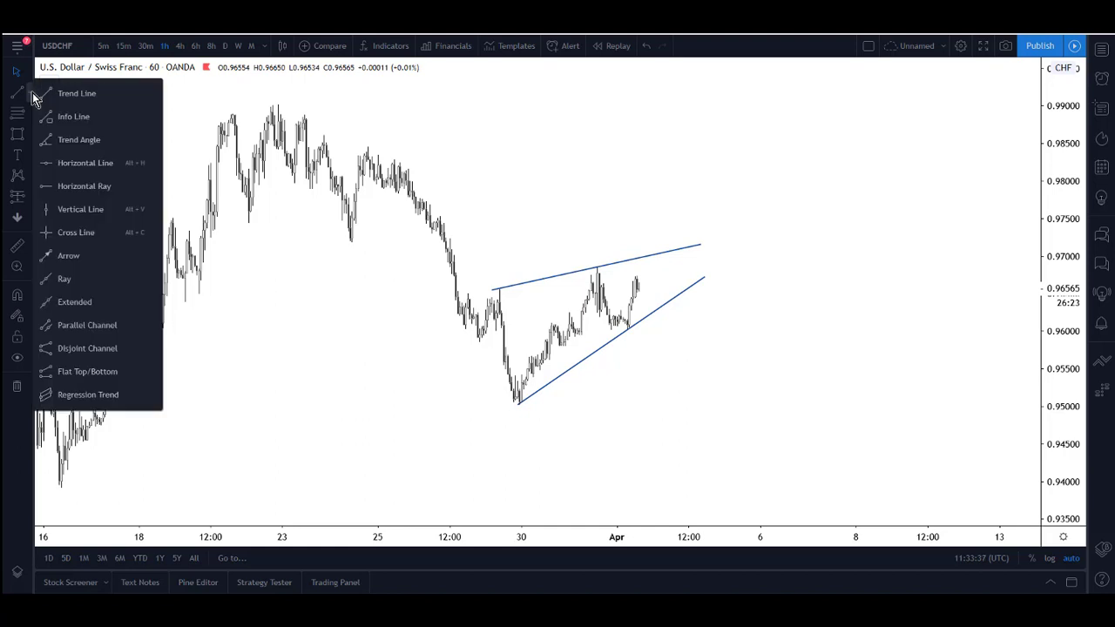
{"action": "left_click", "coordinate": [32, 124]}
{"action": "left_click", "coordinate": [31, 124]}
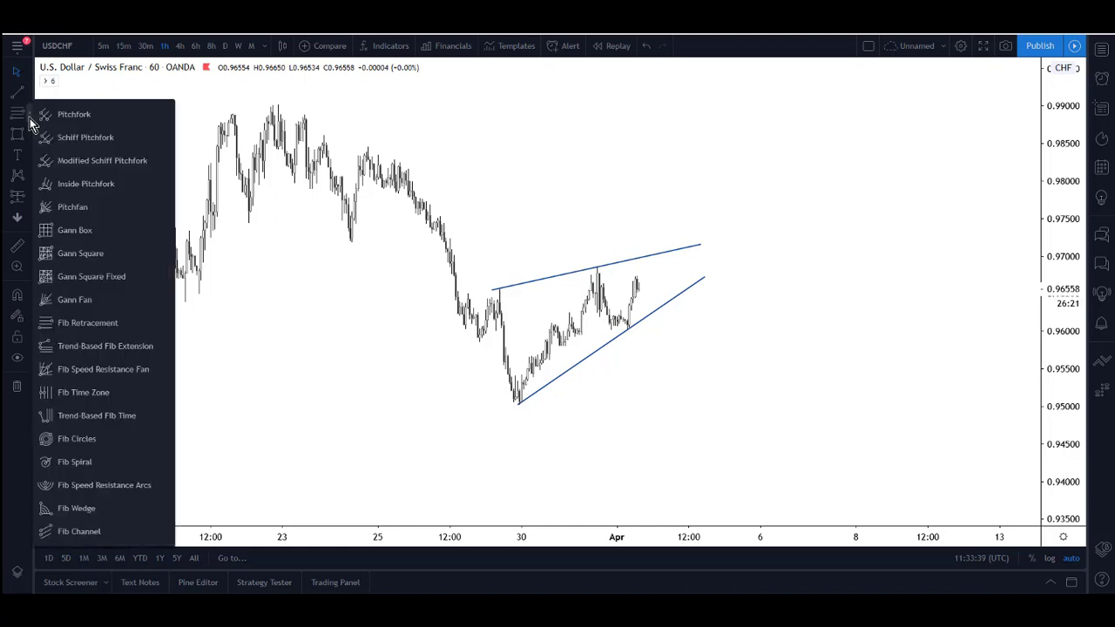
{"action": "left_click", "coordinate": [29, 137]}
{"action": "left_click", "coordinate": [69, 136]}
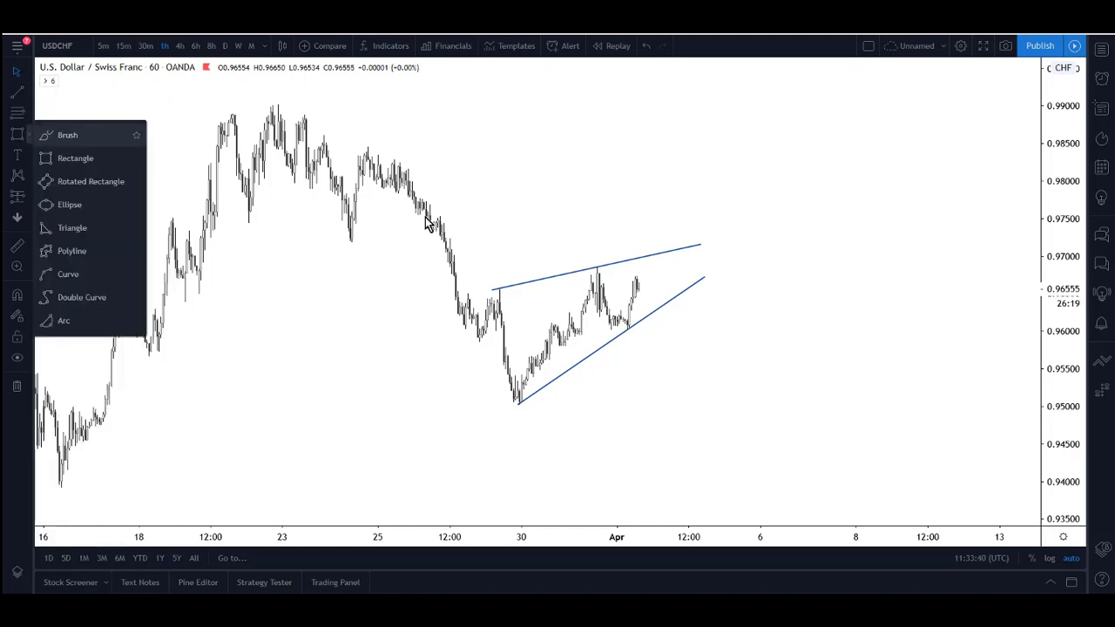
{"action": "left_click_drag", "start_coordinate": [642, 295], "coordinate": [654, 259]}
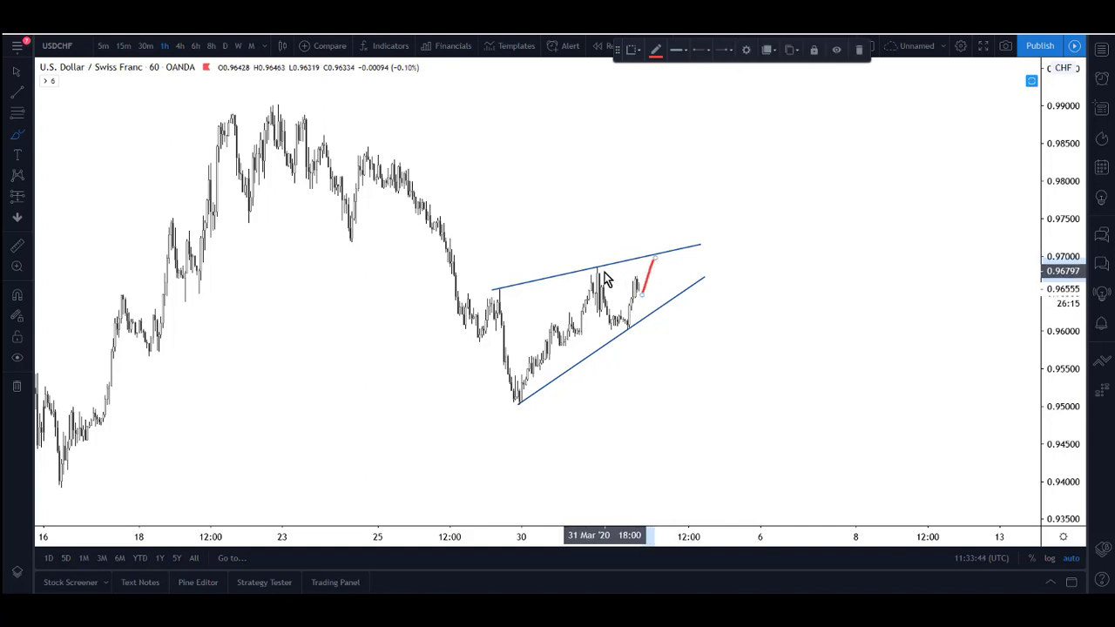
{"action": "left_click_drag", "start_coordinate": [655, 260], "coordinate": [695, 362]}
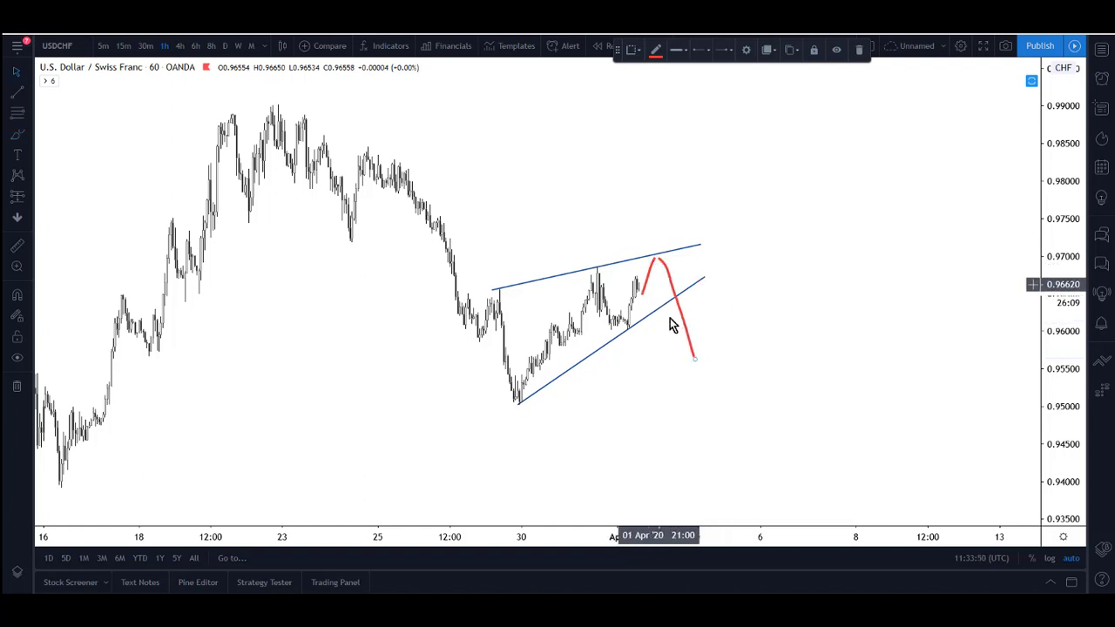
Remove both brush strokes of the projected price path from the USDCHF chart.
{"action": "right_click", "coordinate": [685, 331]}
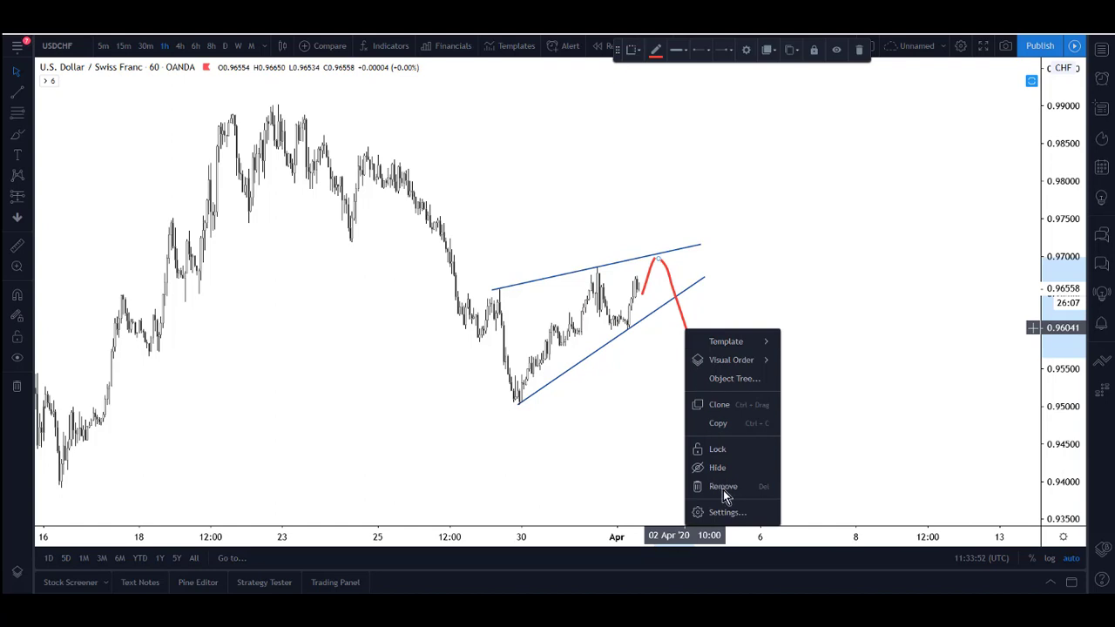
{"action": "left_click", "coordinate": [723, 488]}
{"action": "right_click", "coordinate": [649, 279]}
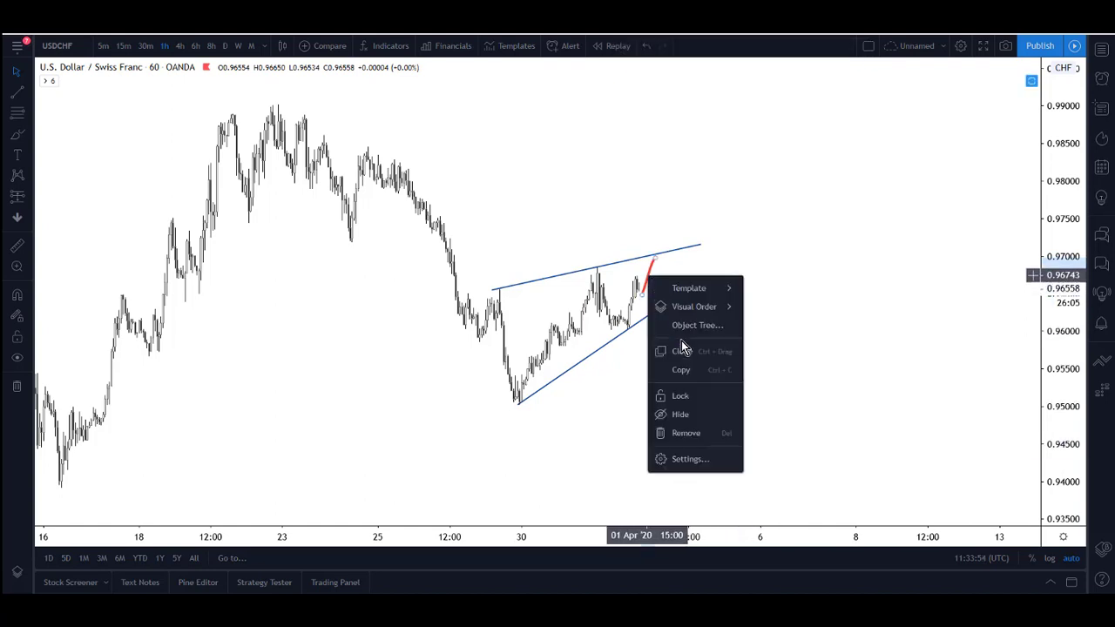
{"action": "left_click", "coordinate": [685, 434]}
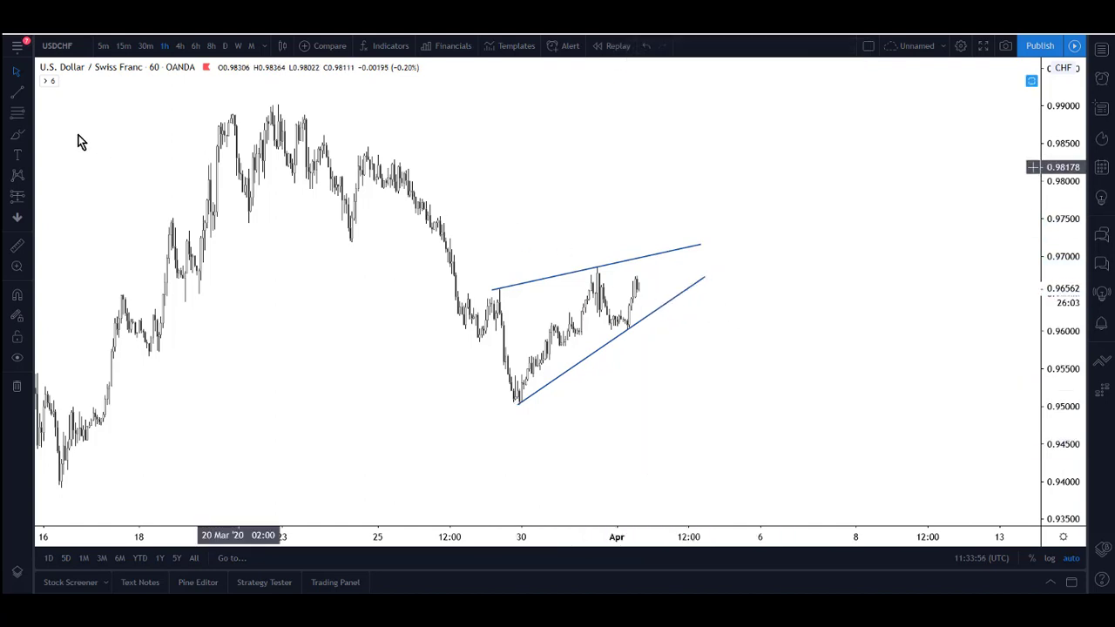
Mark the latest USDCHF swing low with a thin rectangle near 0.9602, from 31 March 15:00 to 2 April 21:00.
{"action": "left_click", "coordinate": [31, 113]}
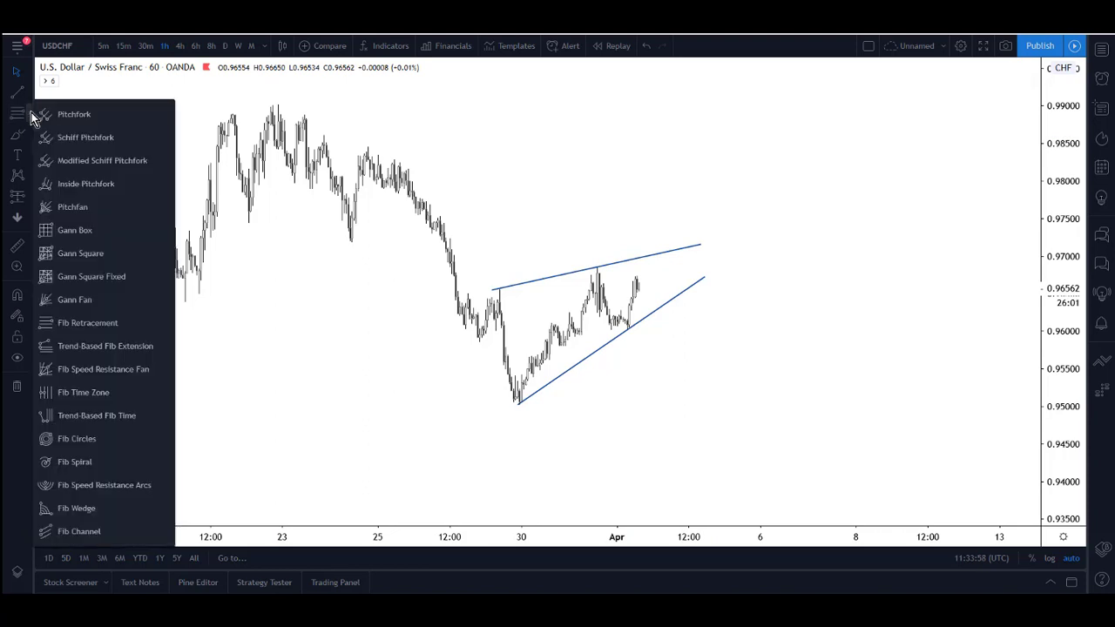
{"action": "left_click", "coordinate": [30, 137]}
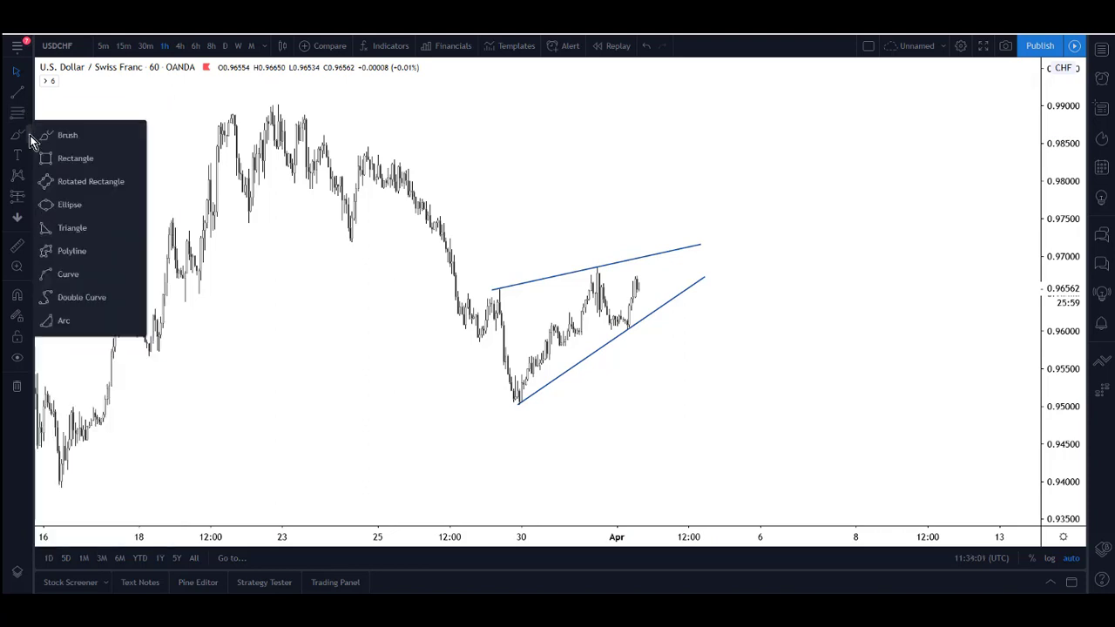
{"action": "left_click", "coordinate": [68, 162]}
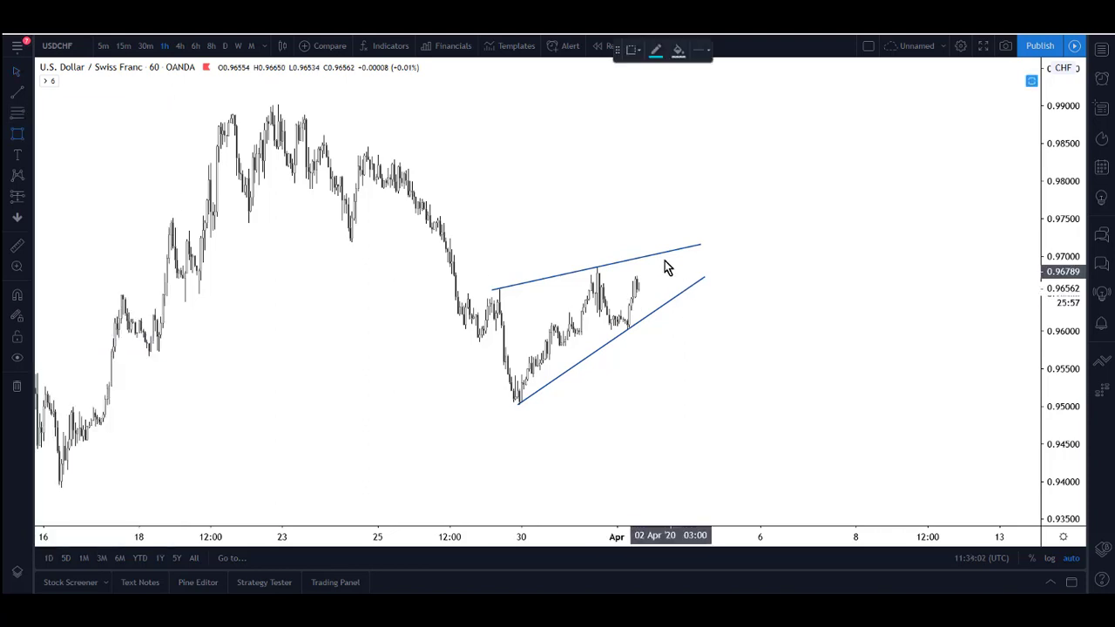
{"action": "left_click_drag", "start_coordinate": [599, 327], "coordinate": [710, 337]}
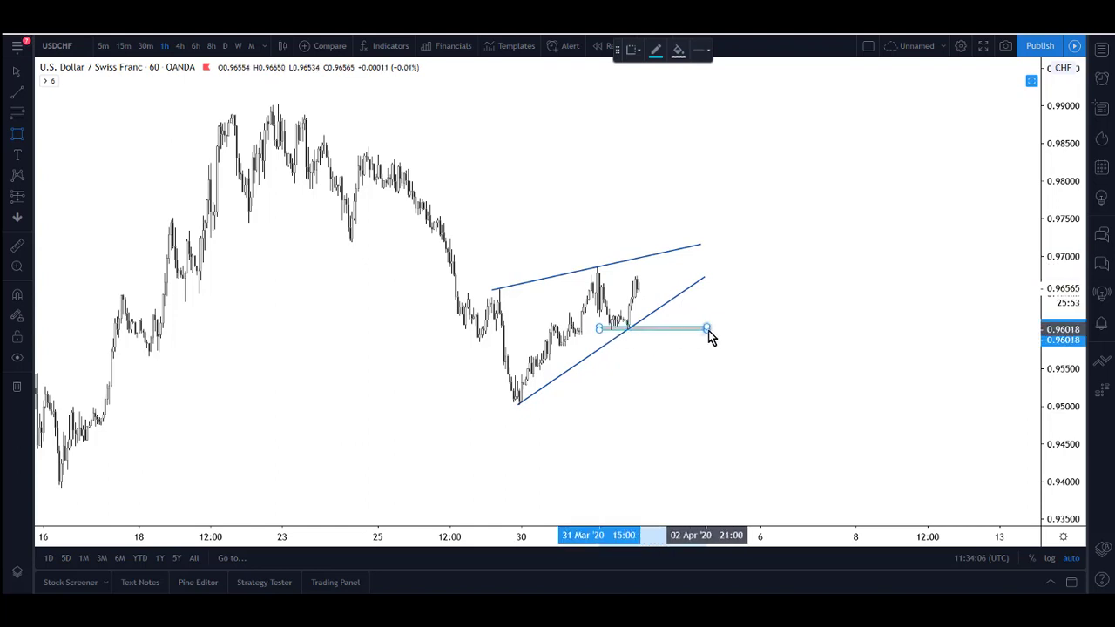
{"action": "left_click", "coordinate": [763, 341]}
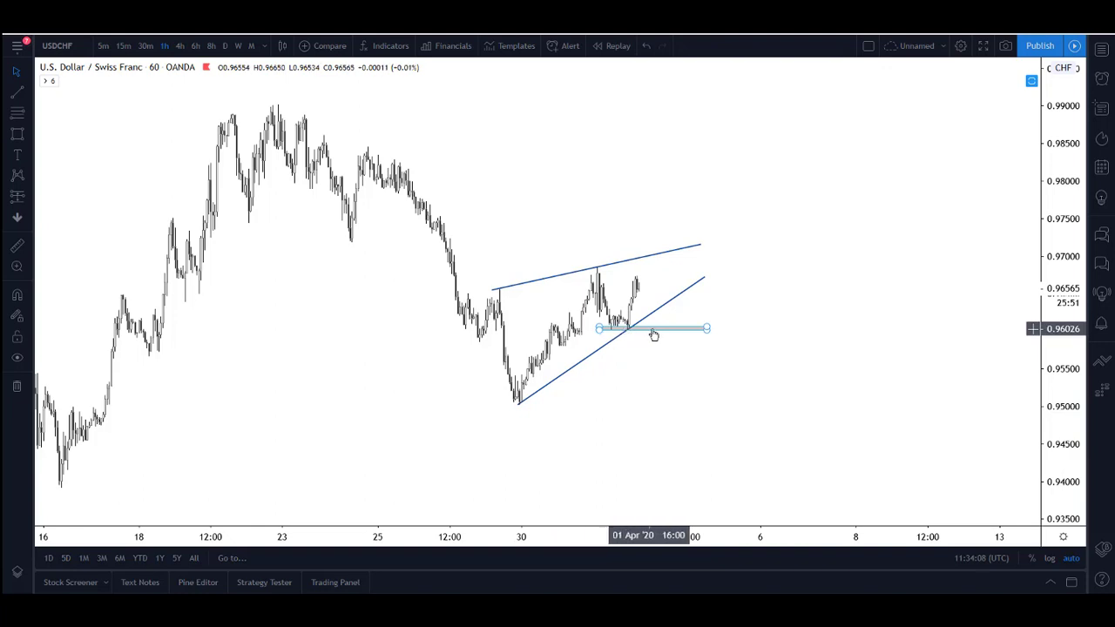
Create a one-time USDCHF alert for crossing 0.96002 with the message "USDCHF Crossing 0.96002 (wedge break)".
{"action": "right_click", "coordinate": [715, 332]}
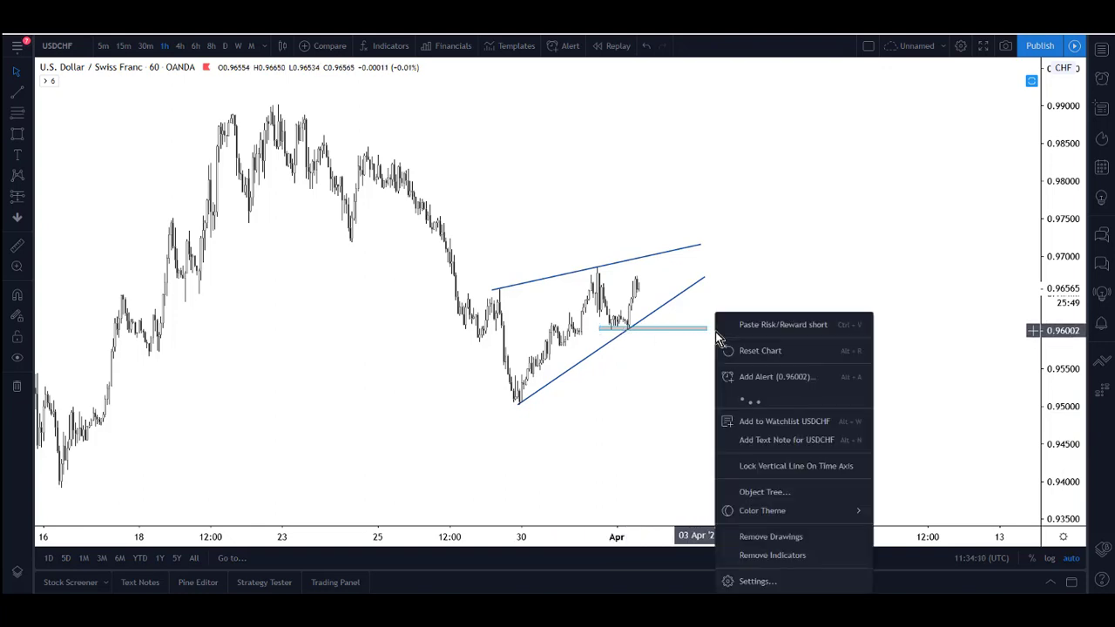
{"action": "left_click", "coordinate": [749, 377]}
{"action": "left_click", "coordinate": [622, 441]}
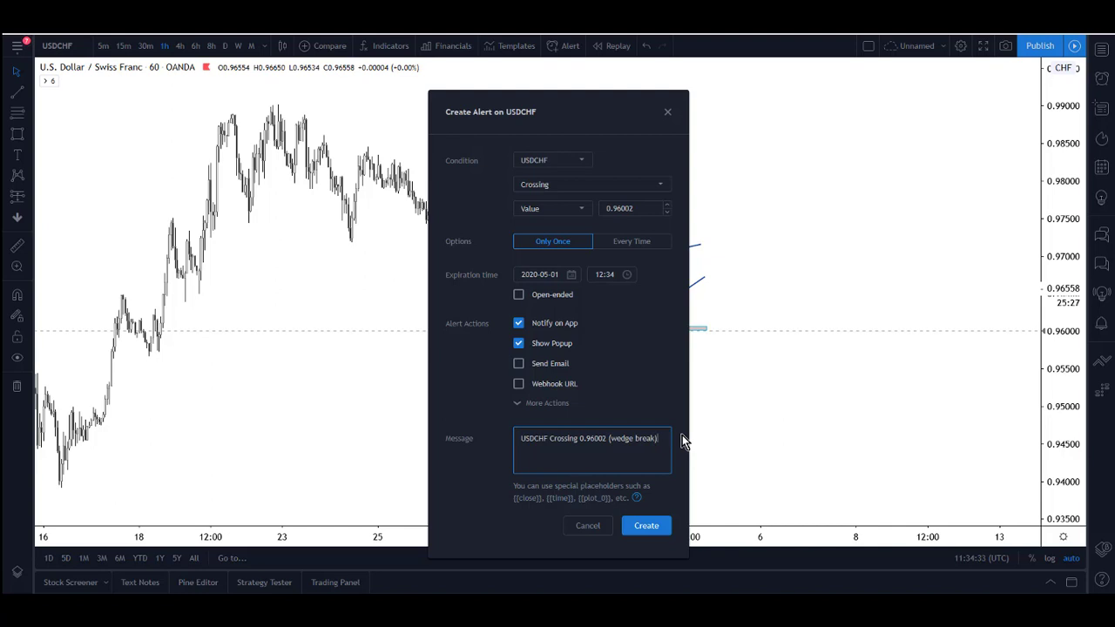
{"action": "left_click", "coordinate": [663, 525]}
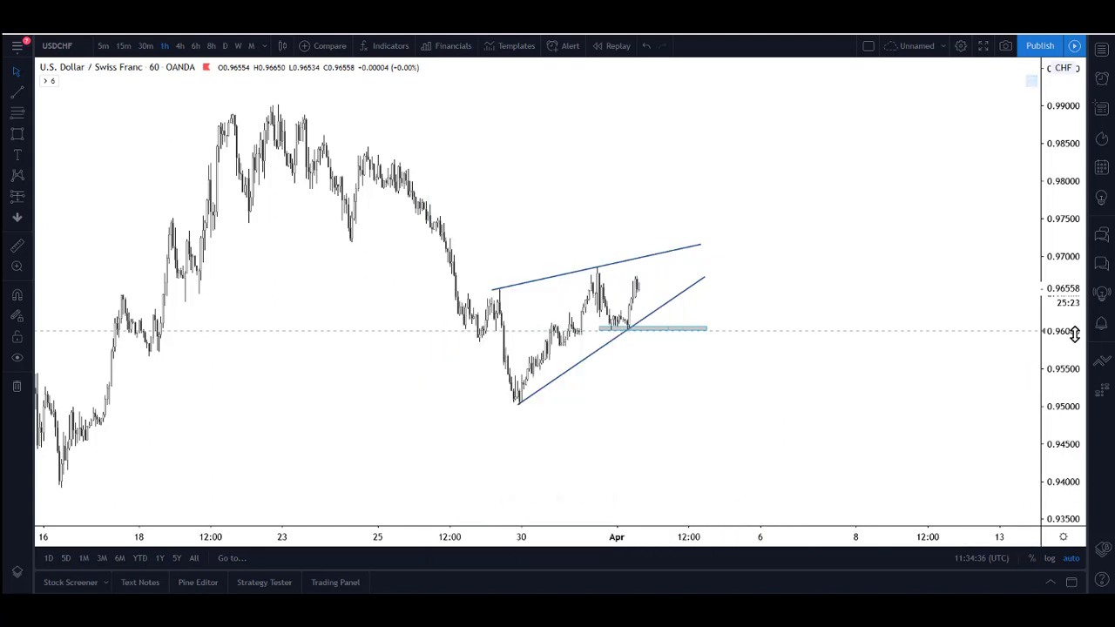
{"action": "left_click_drag", "start_coordinate": [1057, 322], "coordinate": [1040, 219]}
{"action": "left_click_drag", "start_coordinate": [888, 218], "coordinate": [872, 186]}
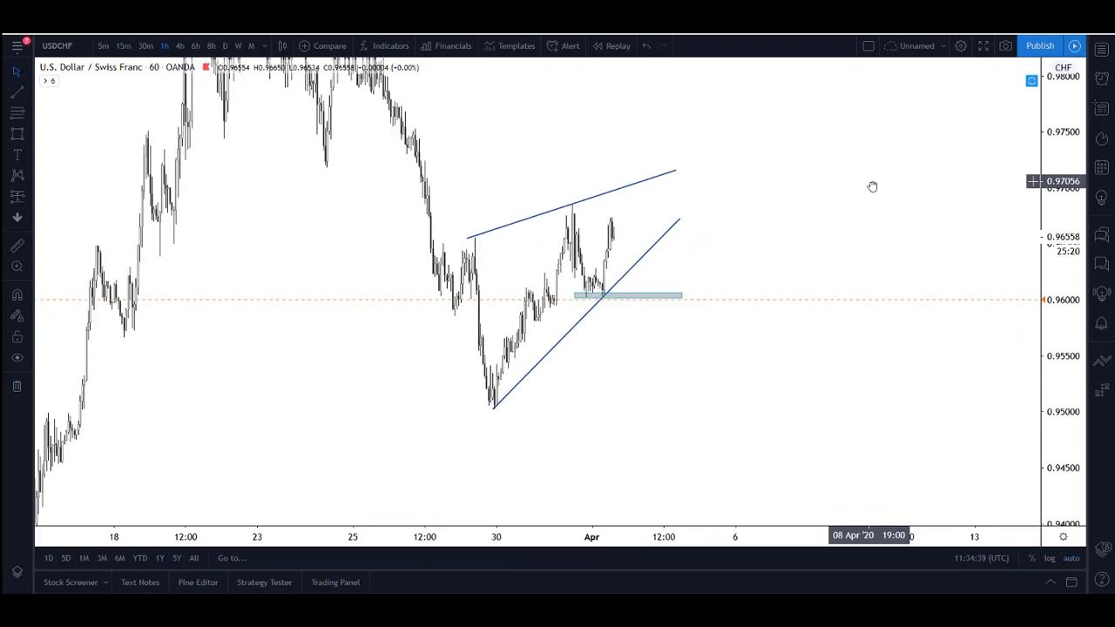
{"action": "left_click", "coordinate": [531, 501]}
{"action": "left_click", "coordinate": [531, 503]}
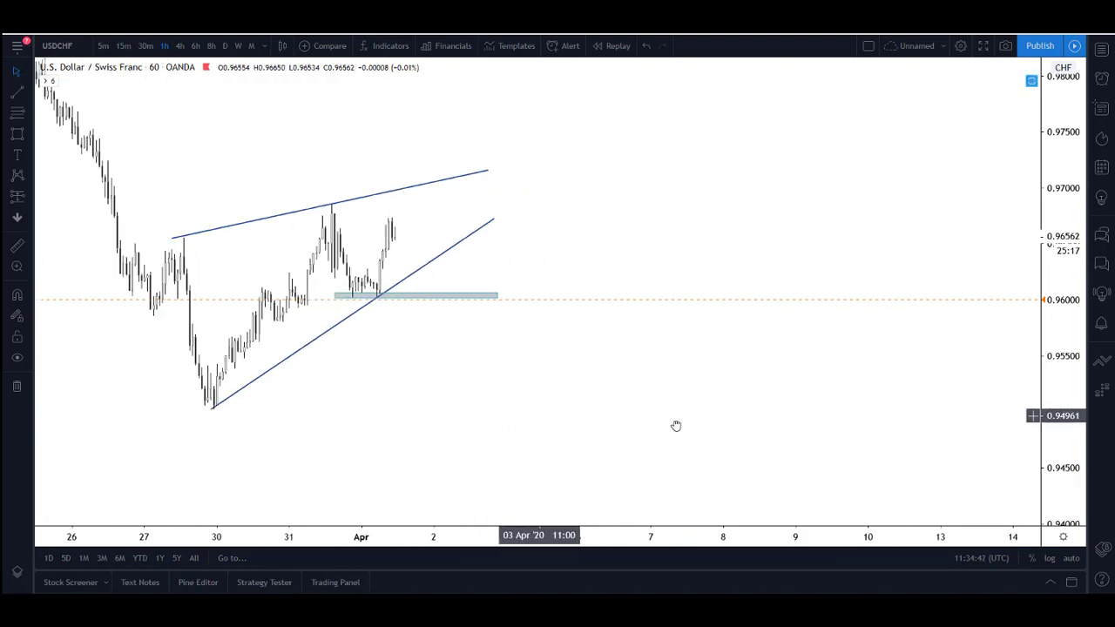
Switch from USDCHF to the USDJPY chart in the watchlist and set its timeframe to 8 hours.
{"action": "scroll", "coordinate": [644, 366], "scroll_direction": "left", "scroll_amount": 3}
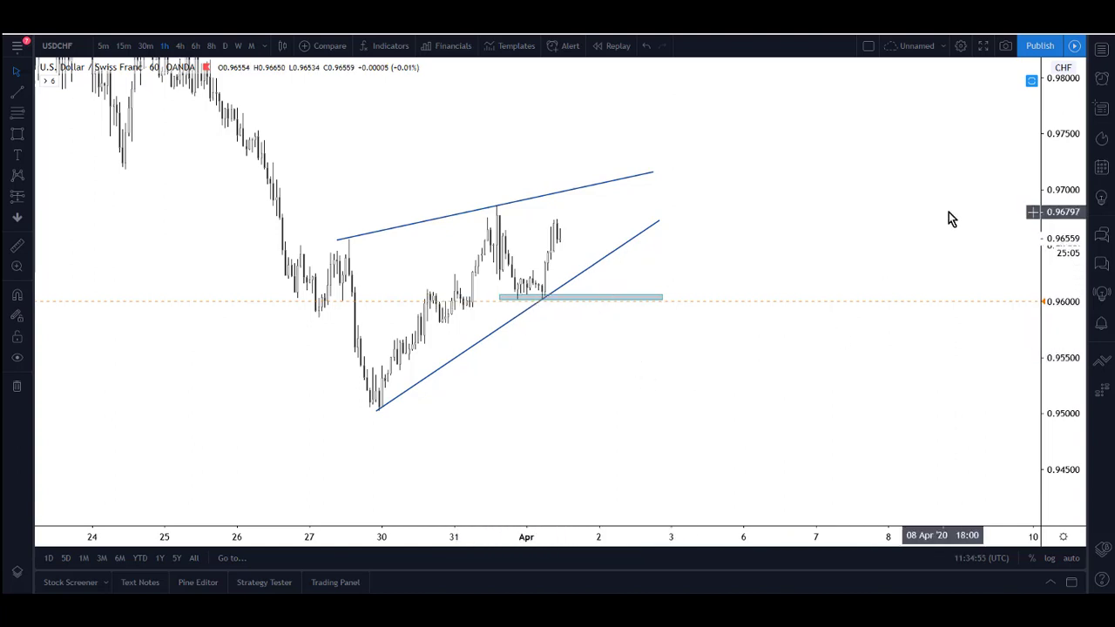
{"action": "left_click", "coordinate": [1101, 52]}
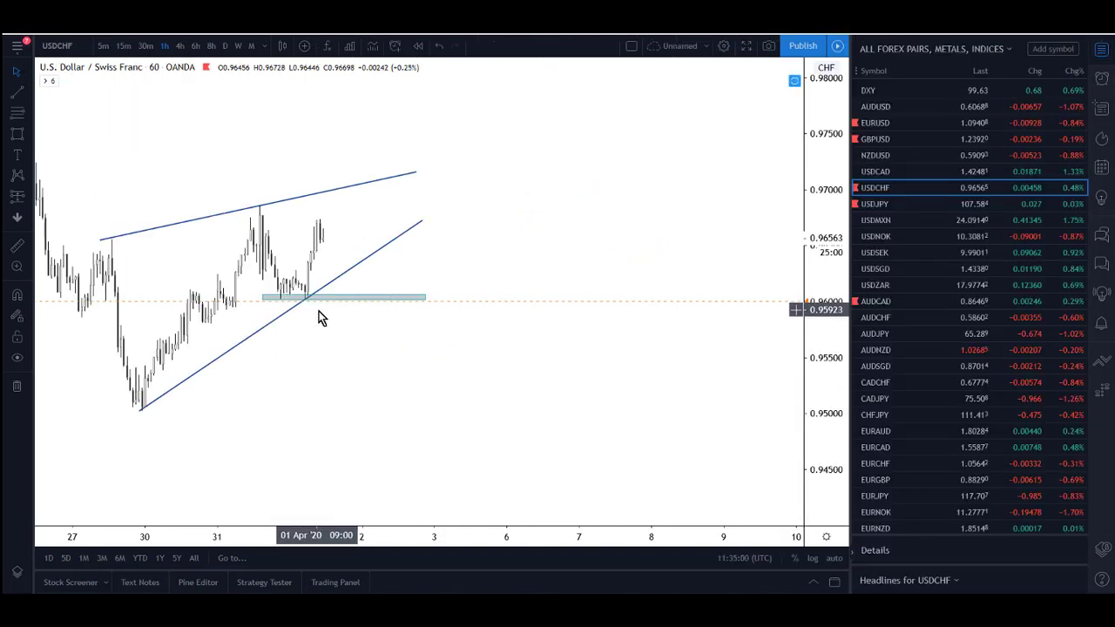
{"action": "left_click", "coordinate": [876, 207]}
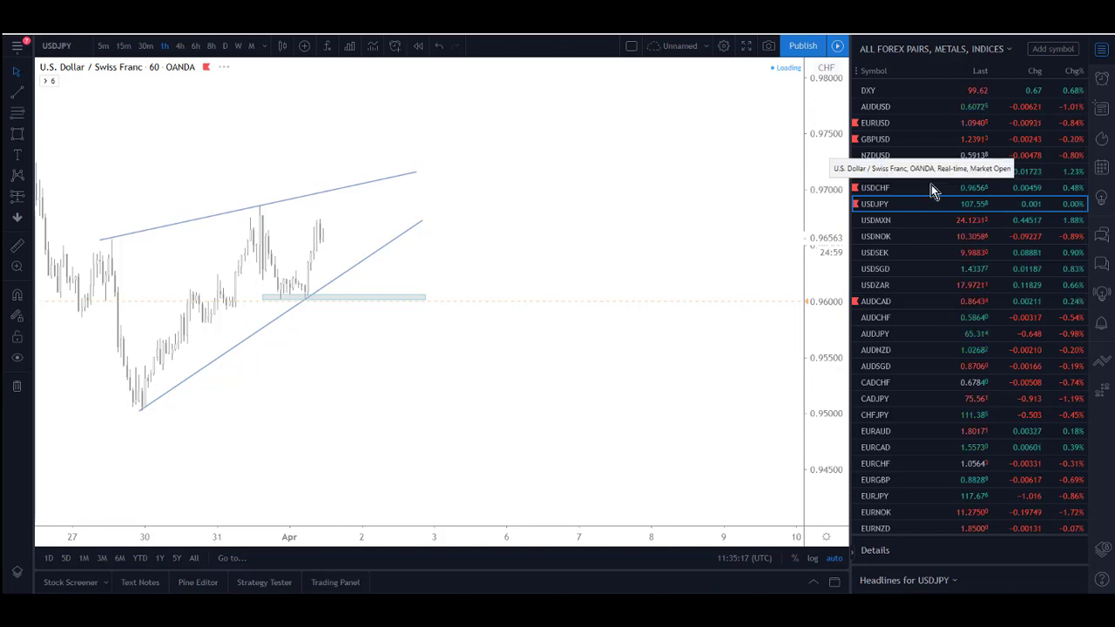
{"action": "left_click", "coordinate": [1102, 51]}
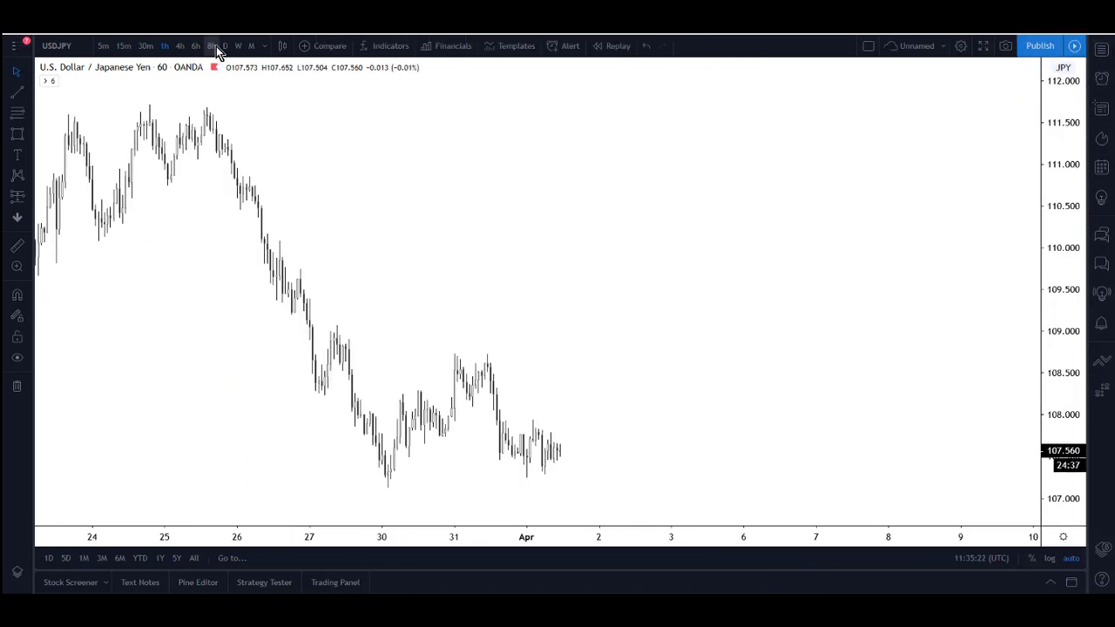
{"action": "left_click", "coordinate": [216, 46]}
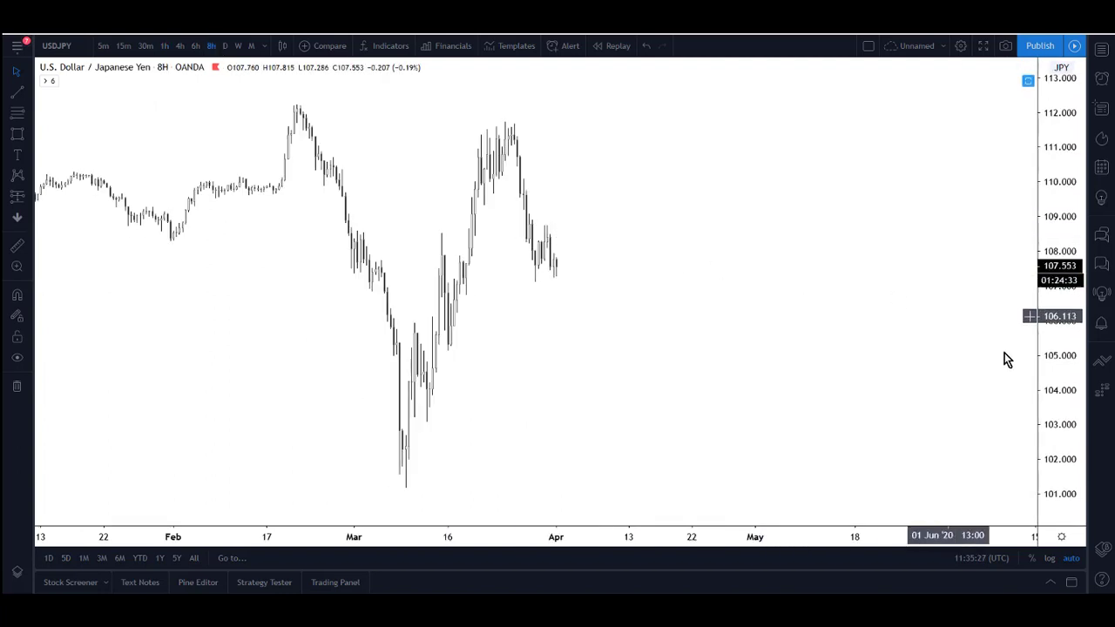
Mark the USDJPY support-turned-resistance zone with a thin rectangle around 108.45, from 29 January 22:00 to 13 April 21:00.
{"action": "left_click_drag", "start_coordinate": [848, 341], "coordinate": [876, 337]}
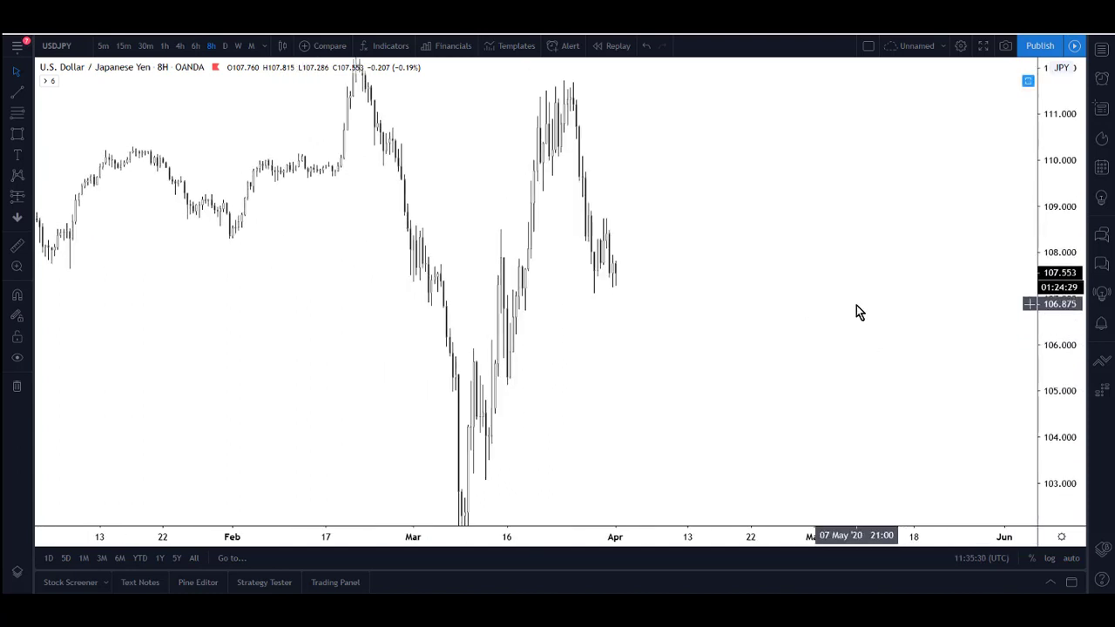
{"action": "double_click", "coordinate": [1041, 204]}
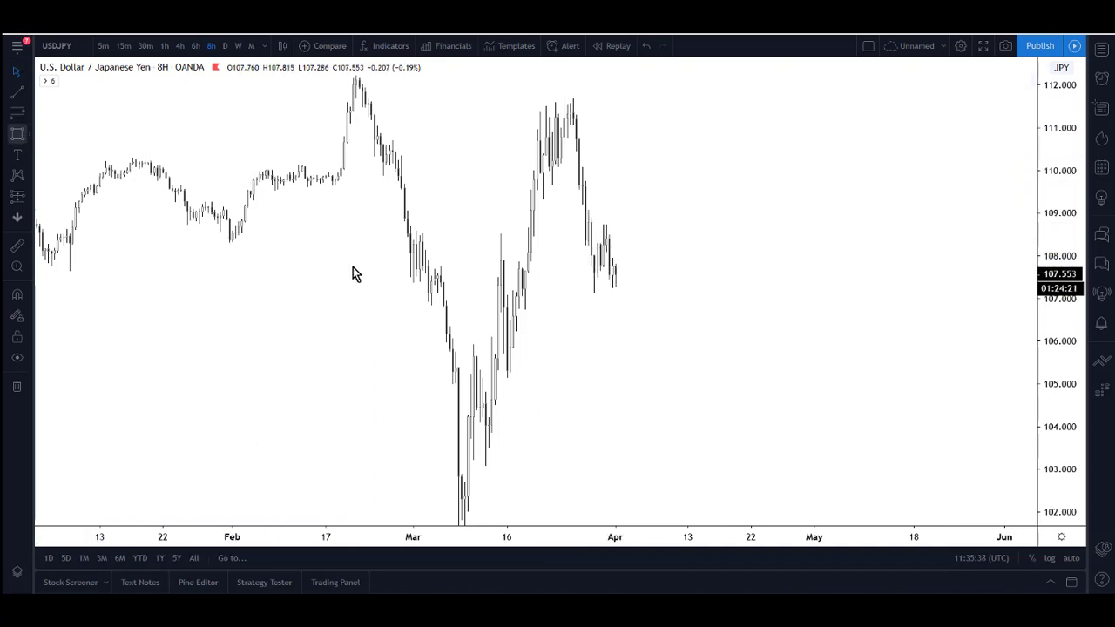
{"action": "left_click_drag", "start_coordinate": [614, 228], "coordinate": [605, 238]}
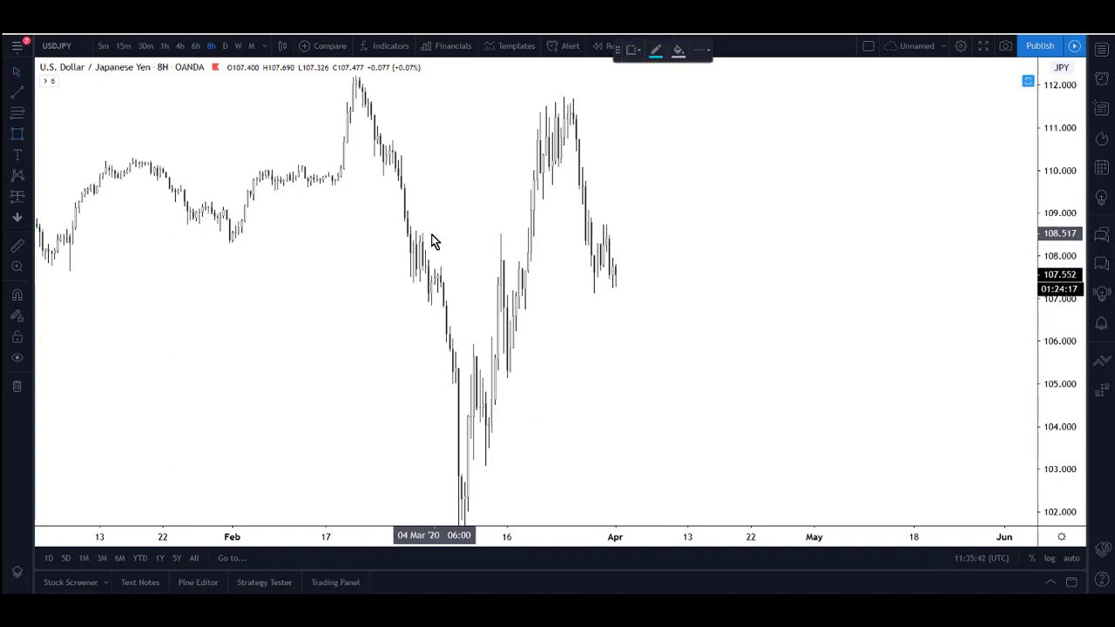
{"action": "left_click_drag", "start_coordinate": [213, 233], "coordinate": [694, 241]}
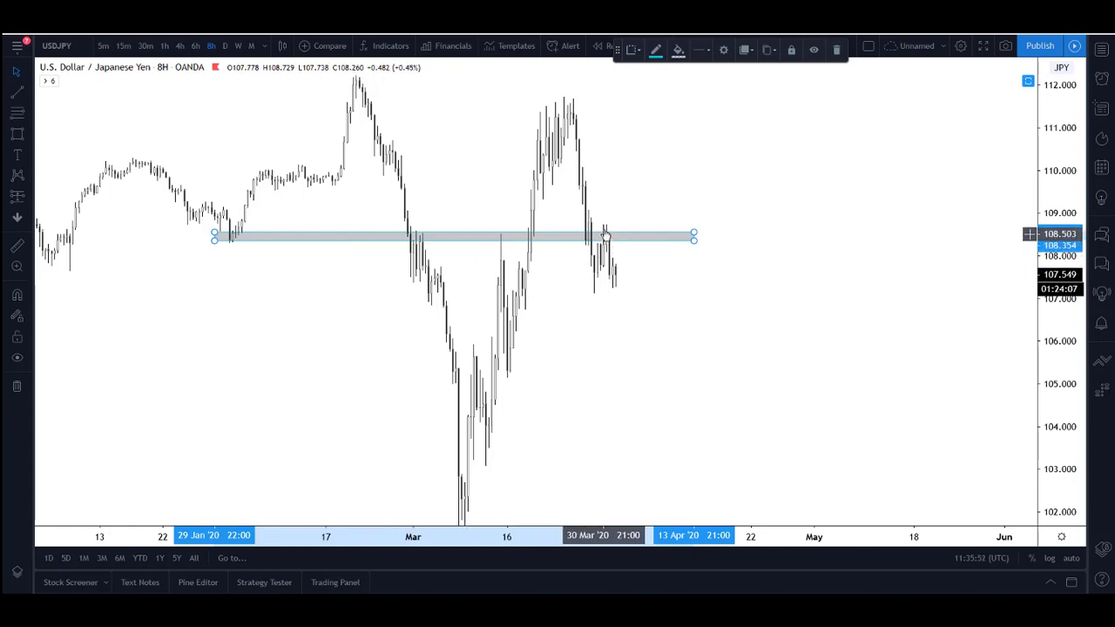
{"action": "left_click", "coordinate": [710, 254]}
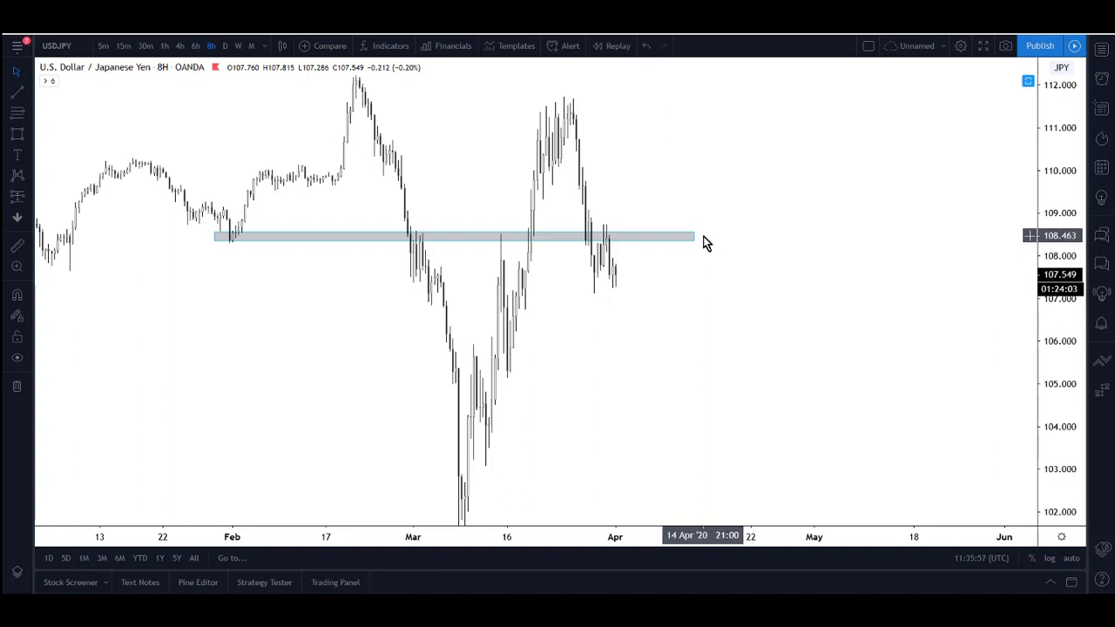
Create a one-time USDJPY alert for crossing 108.476 with the message "USDJPY Crossing 108.476 (sell zone)".
{"action": "right_click", "coordinate": [704, 237]}
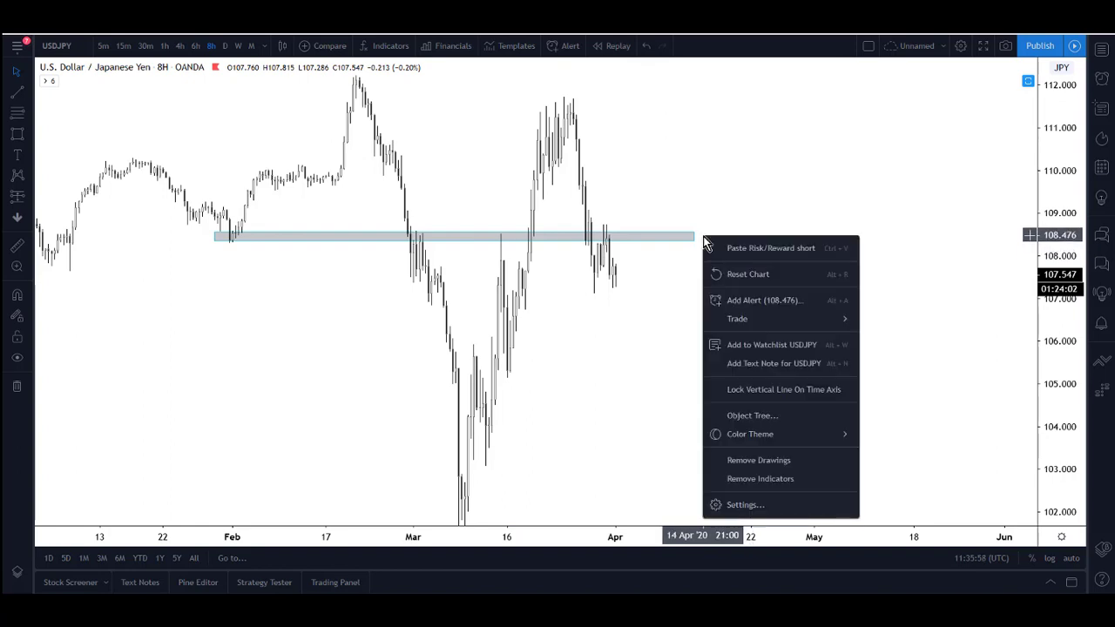
{"action": "left_click", "coordinate": [739, 302]}
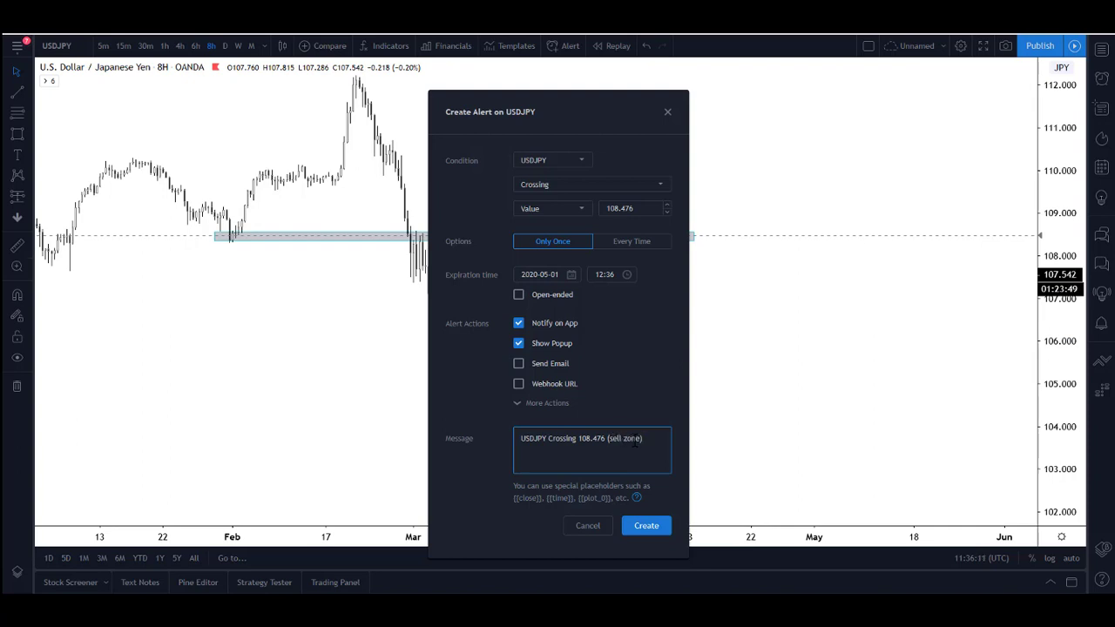
{"action": "left_click", "coordinate": [645, 526]}
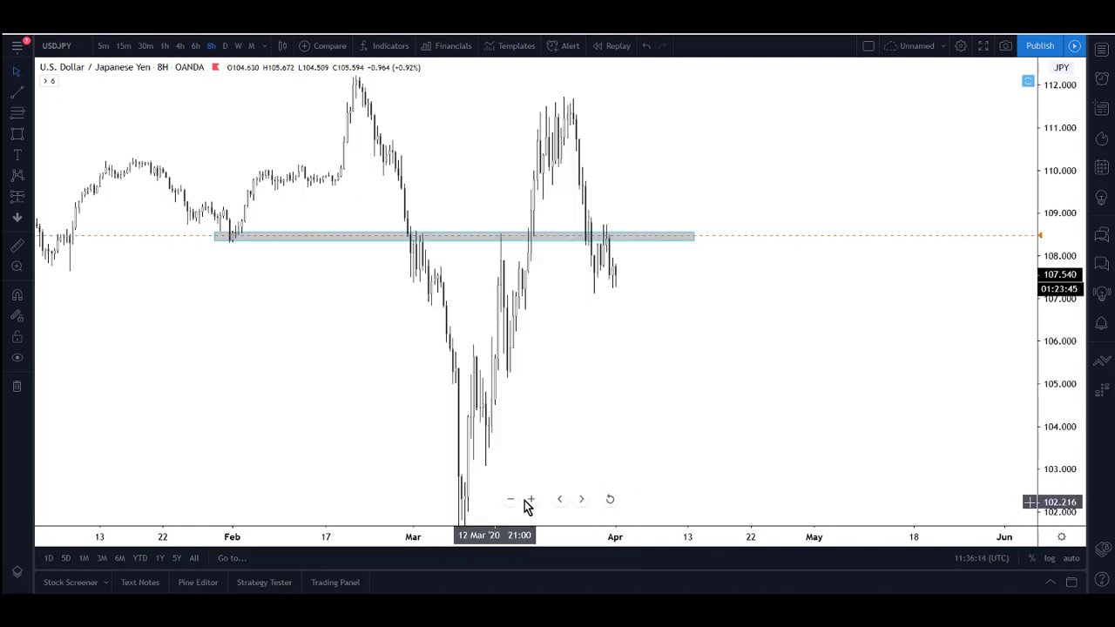
Draw a rising trend line beneath the two latest USDJPY lows, from about 107.1 on 27 March to about 107.47 on 6 April.
{"action": "left_click", "coordinate": [532, 499]}
{"action": "scroll", "coordinate": [719, 453], "scroll_direction": "left", "scroll_amount": 5}
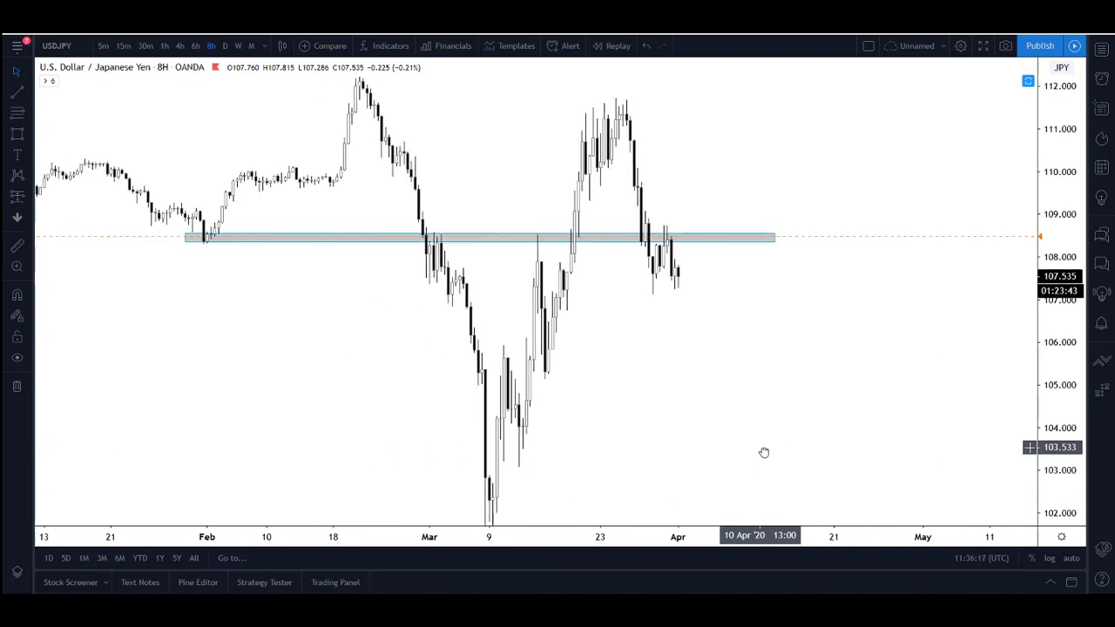
{"action": "left_click", "coordinate": [30, 92]}
{"action": "left_click", "coordinate": [829, 270]}
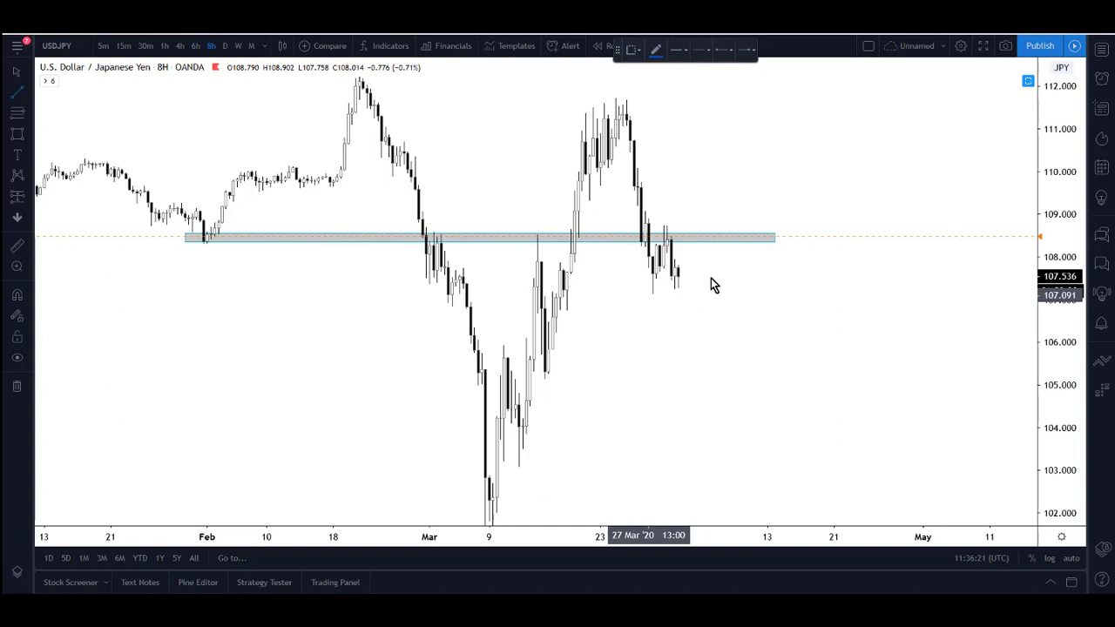
{"action": "left_click", "coordinate": [641, 296]}
{"action": "left_click", "coordinate": [713, 281]}
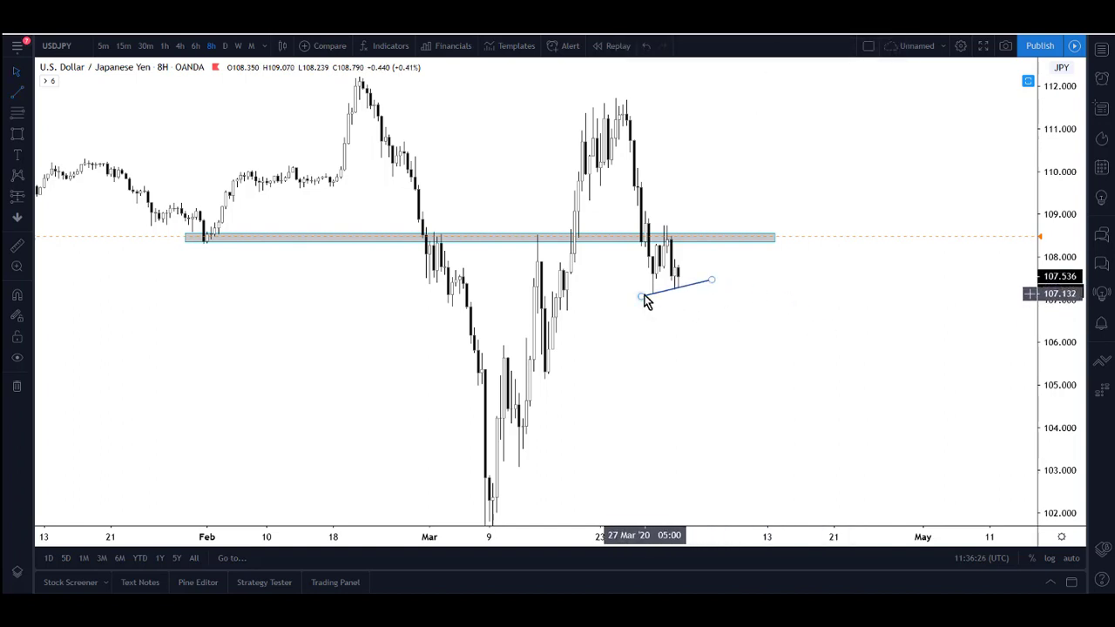
Level the USDJPY trend line horizontally at 107.512, spanning 26 March 13:00 to 6 April 05:00.
{"action": "left_click_drag", "start_coordinate": [645, 298], "coordinate": [636, 282]}
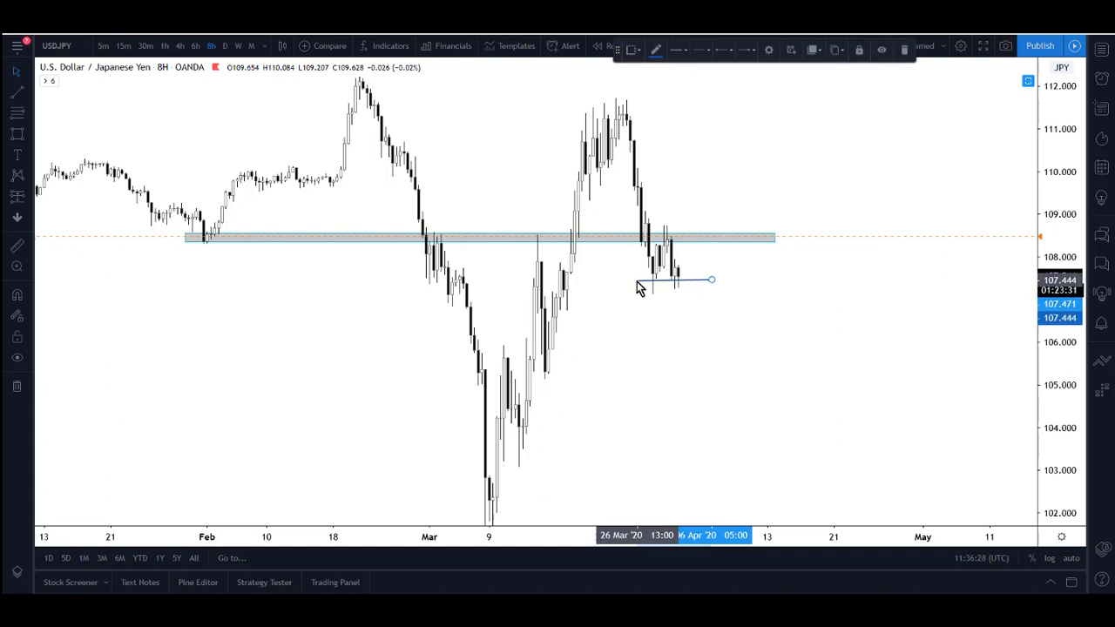
{"action": "left_click_drag", "start_coordinate": [664, 286], "coordinate": [665, 283]}
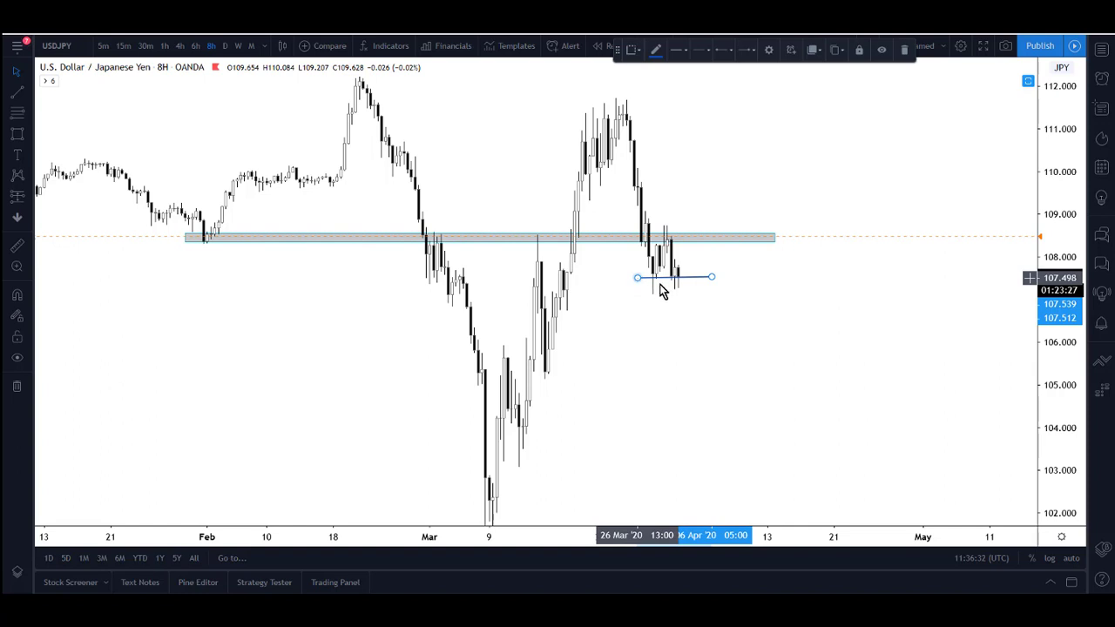
{"action": "left_click_drag", "start_coordinate": [712, 278], "coordinate": [712, 279]}
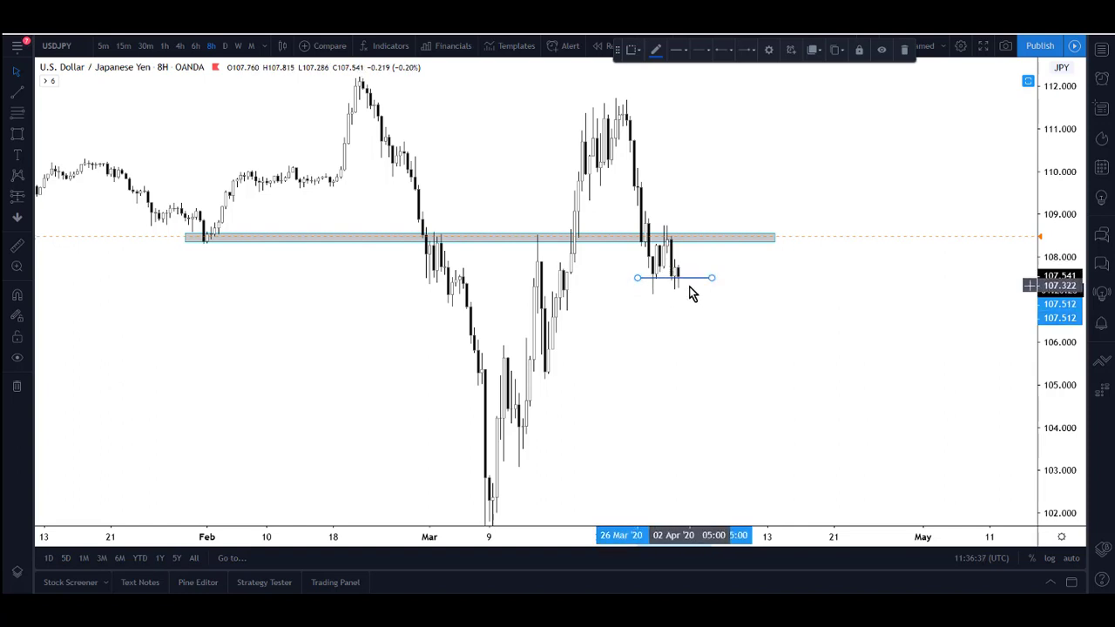
Reposition the line under the latest lows so it rises from 107.118 on 26 March to 107.417 on 7 April 05:00.
{"action": "left_click_drag", "start_coordinate": [667, 278], "coordinate": [734, 282]}
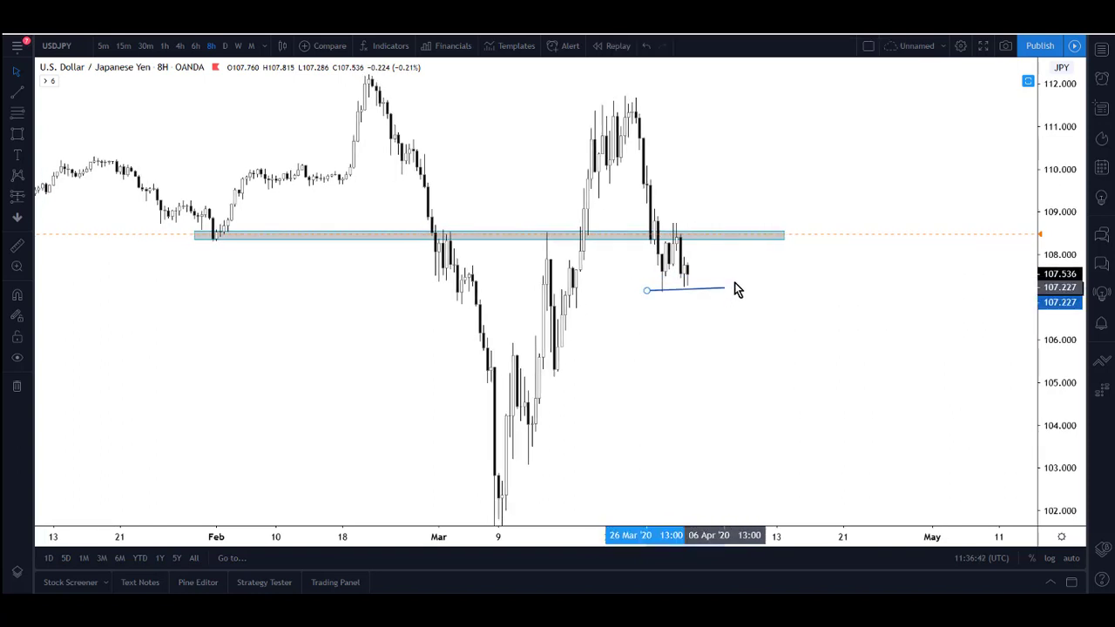
{"action": "left_click_drag", "start_coordinate": [646, 290], "coordinate": [649, 290]}
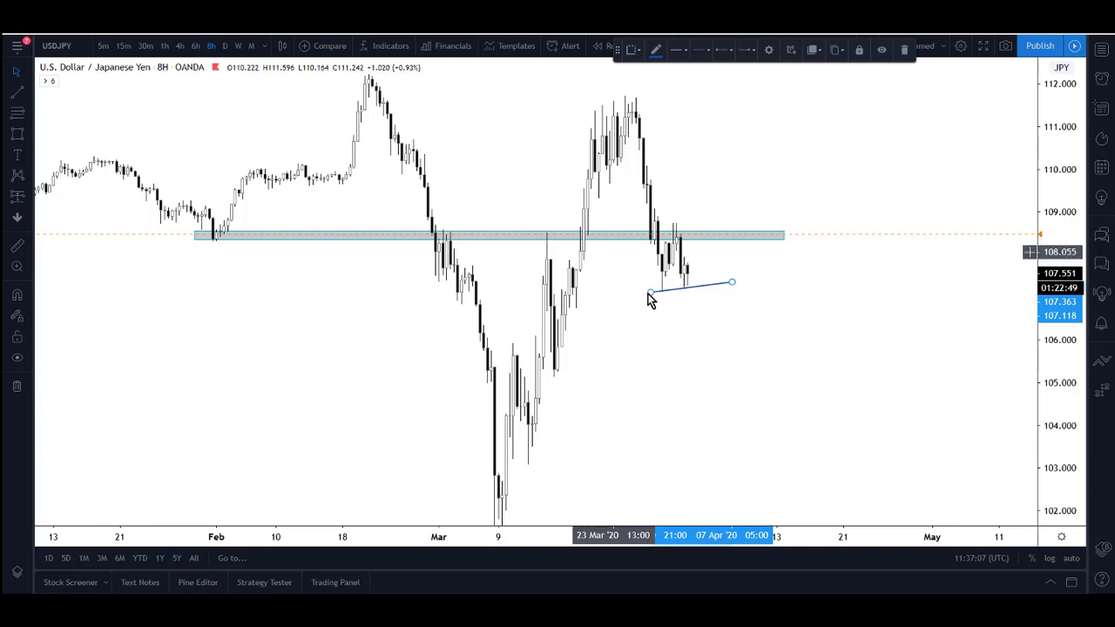
{"action": "left_click_drag", "start_coordinate": [734, 288], "coordinate": [729, 285]}
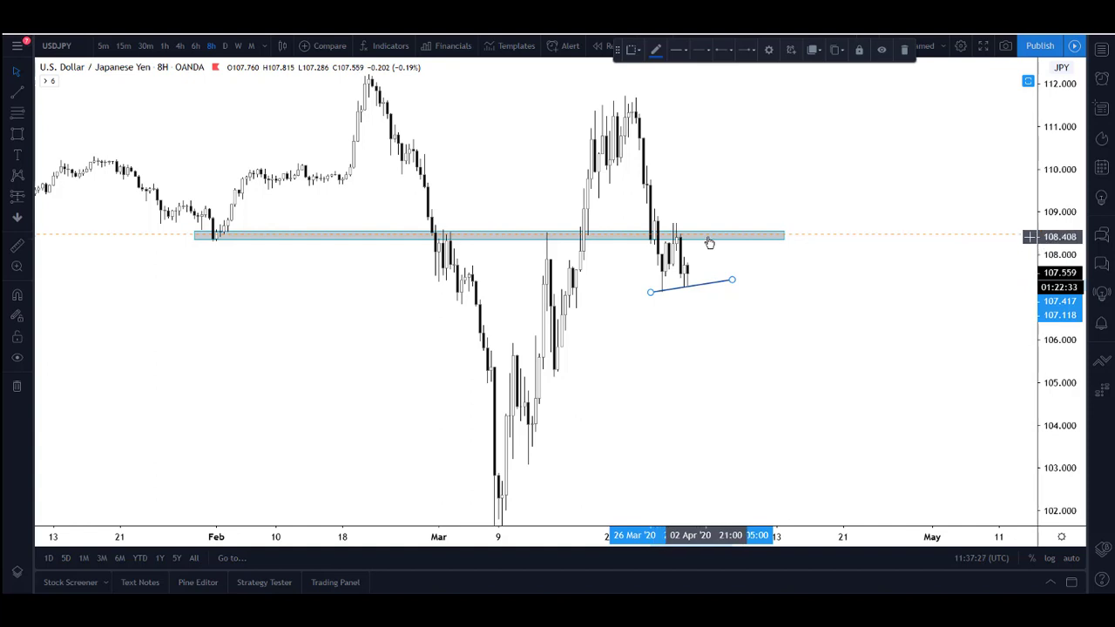
{"action": "left_click", "coordinate": [714, 262]}
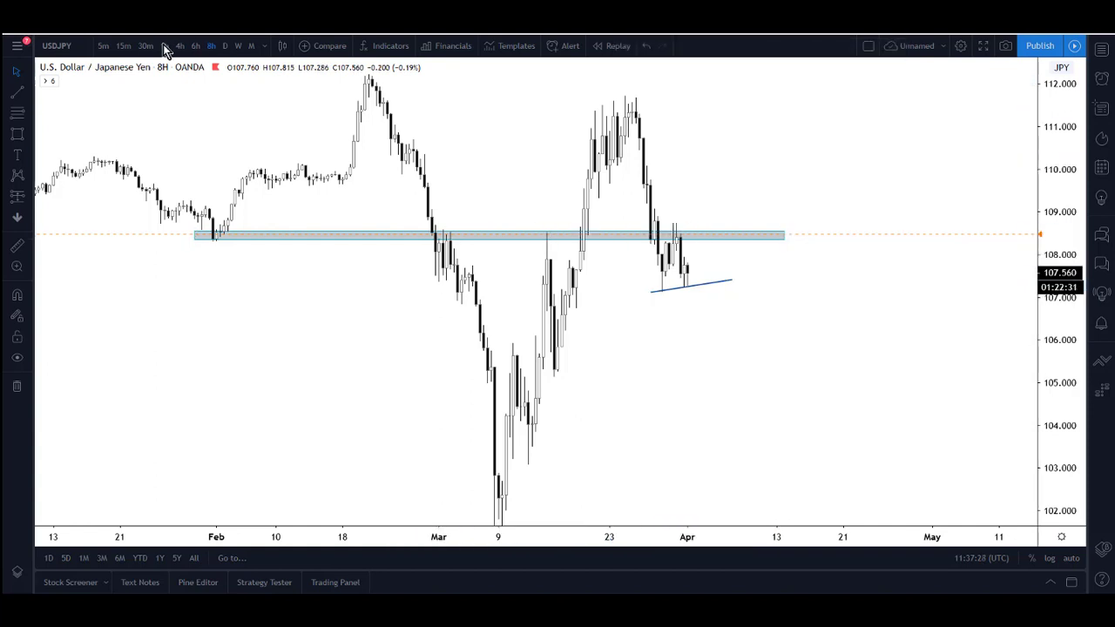
Examine on the hourly USDJPY chart how price reacted at the marked zone since mid-March and at the rising trend line.
{"action": "left_click", "coordinate": [164, 46]}
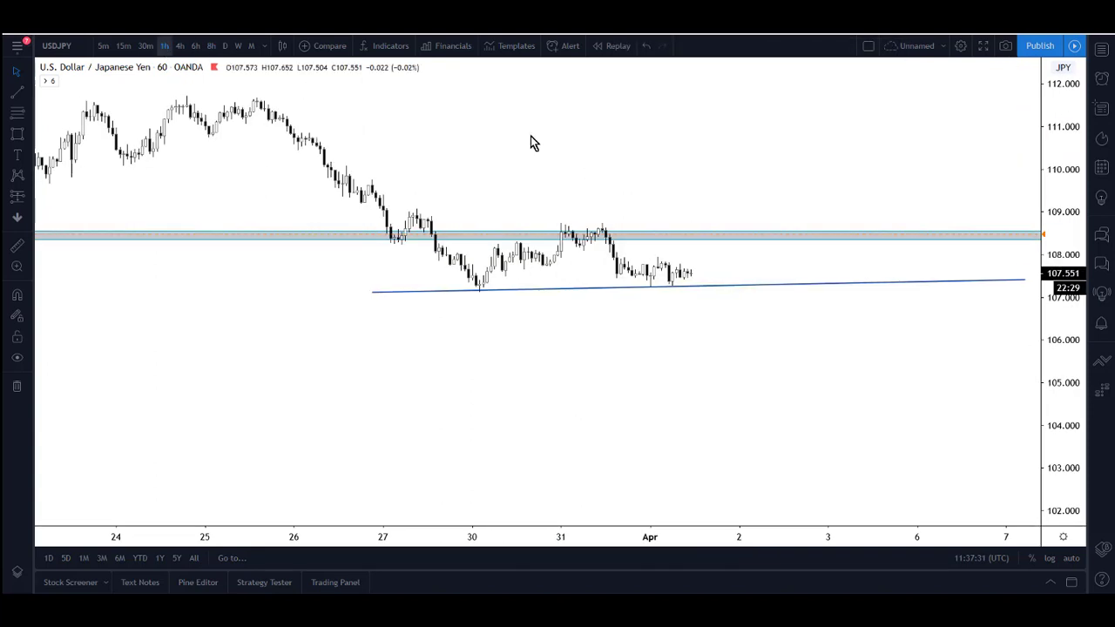
{"action": "left_click_drag", "start_coordinate": [1038, 305], "coordinate": [1043, 109]}
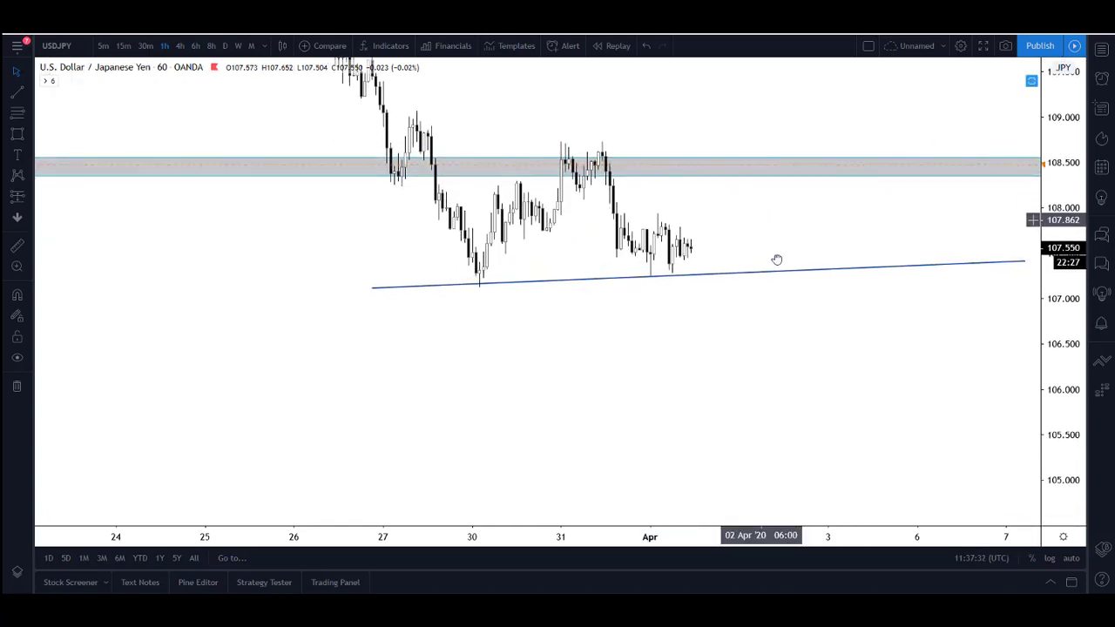
{"action": "left_click_drag", "start_coordinate": [724, 234], "coordinate": [749, 286]}
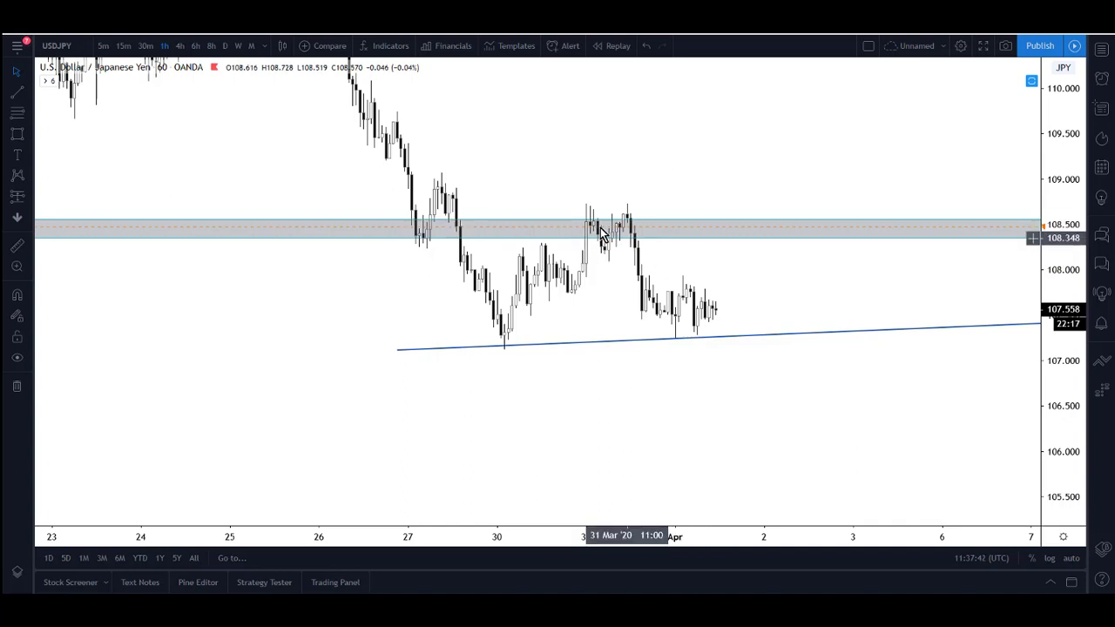
{"action": "left_click_drag", "start_coordinate": [708, 271], "coordinate": [888, 271]}
{"action": "left_click_drag", "start_coordinate": [415, 334], "coordinate": [706, 345]}
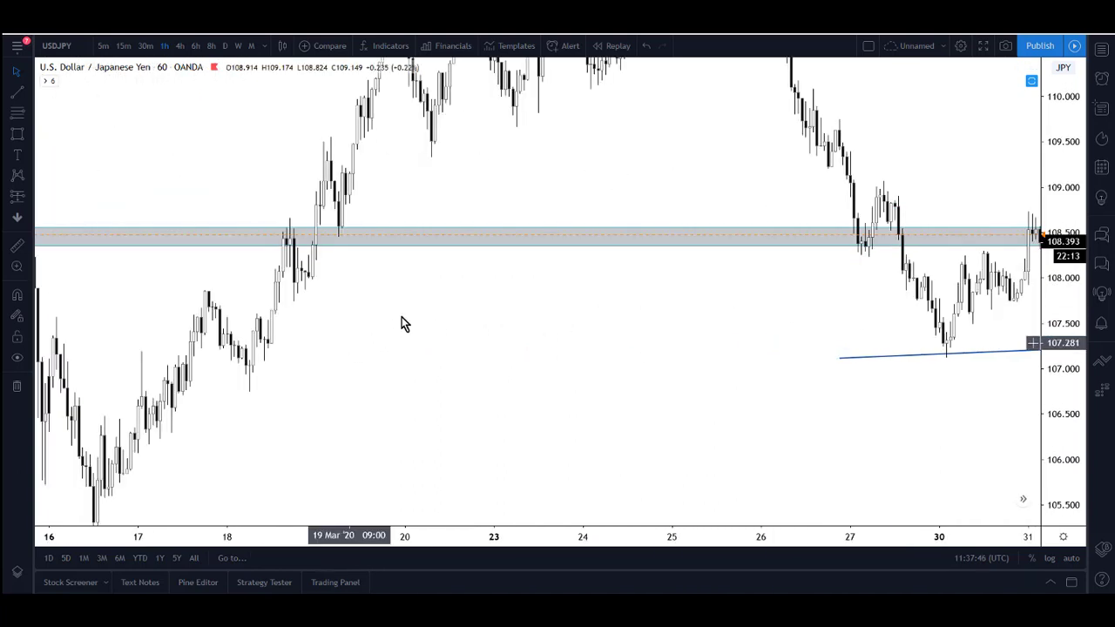
{"action": "scroll", "coordinate": [398, 319], "scroll_direction": "left", "scroll_amount": 5}
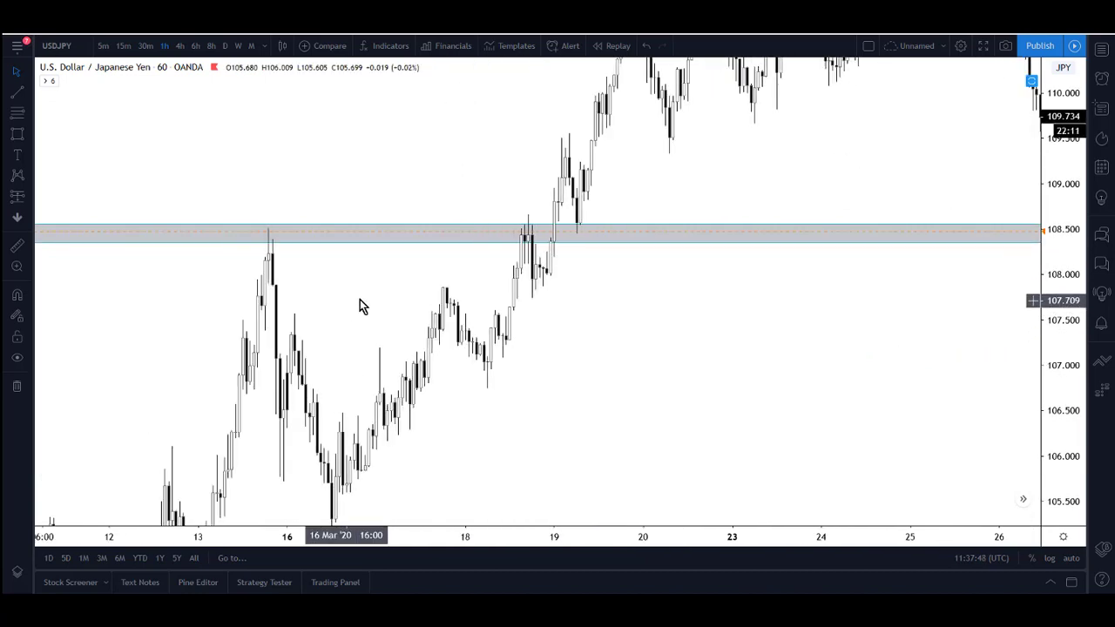
{"action": "scroll", "coordinate": [450, 329], "scroll_direction": "right", "scroll_amount": 5}
{"action": "left_click_drag", "start_coordinate": [572, 328], "coordinate": [351, 323]}
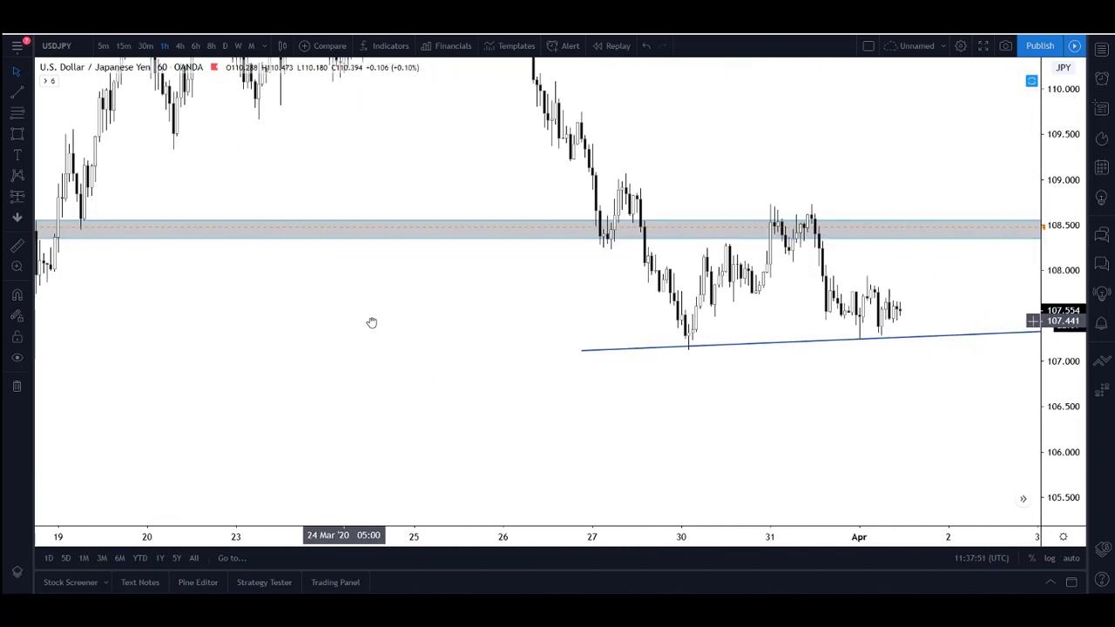
{"action": "left_click_drag", "start_coordinate": [453, 323], "coordinate": [351, 333]}
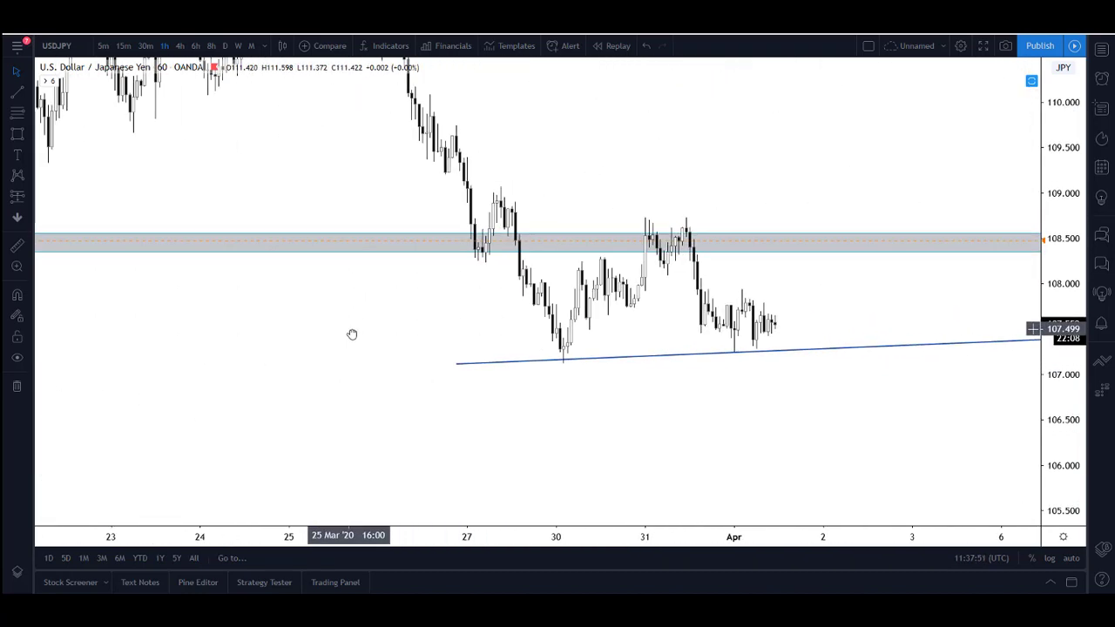
Switch from USDJPY to the AUDCAD chart in the watchlist and set its timeframe to 4 hours.
{"action": "left_click", "coordinate": [1101, 52]}
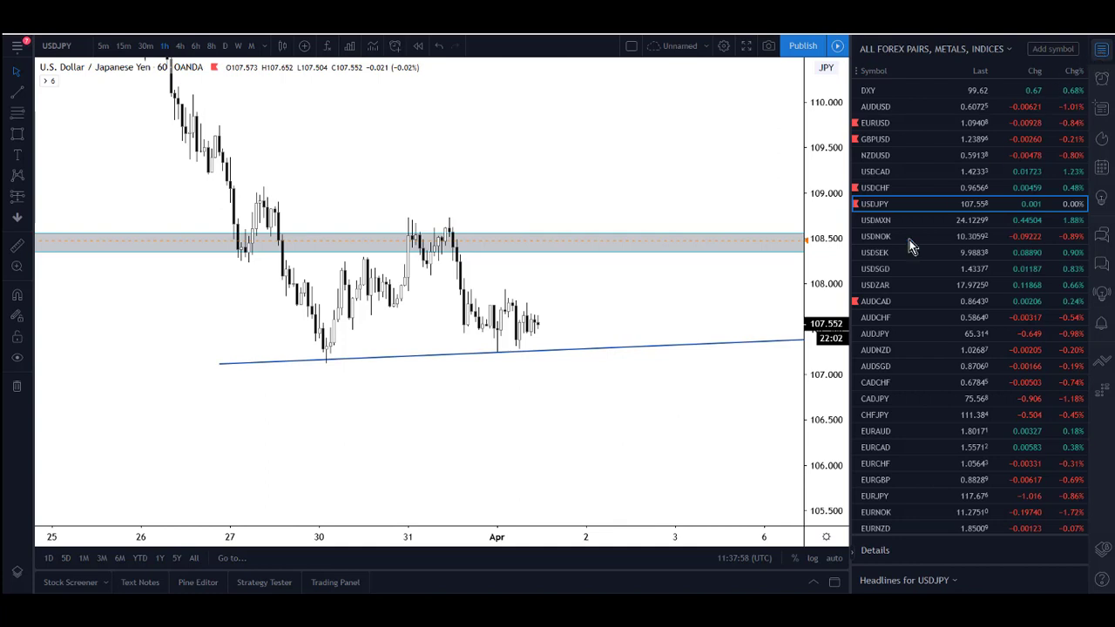
{"action": "left_click", "coordinate": [875, 301]}
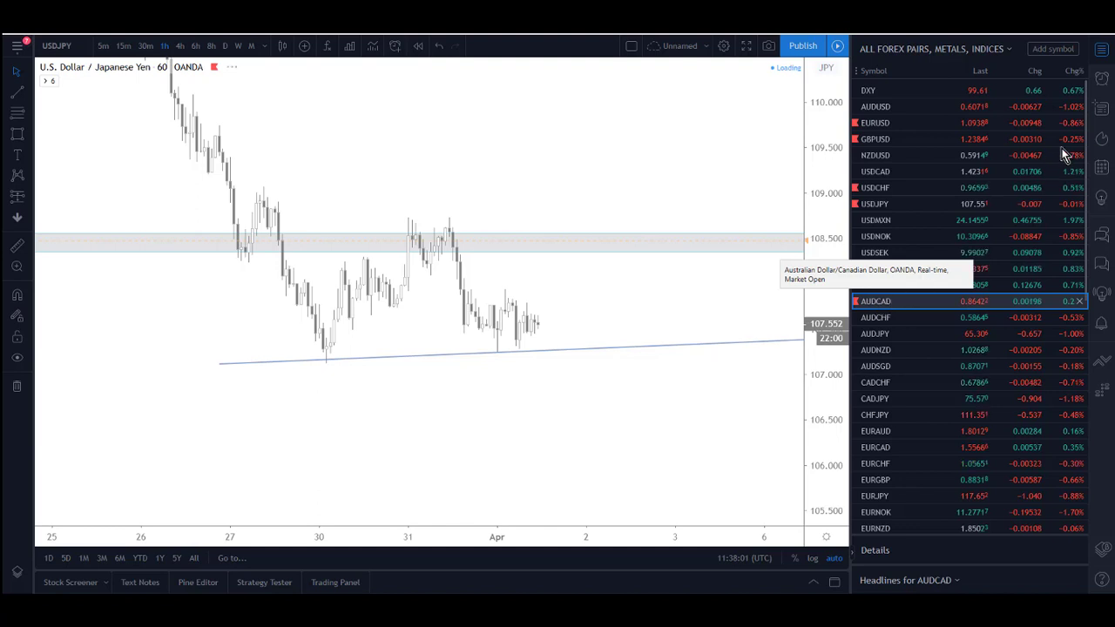
{"action": "left_click", "coordinate": [1102, 52]}
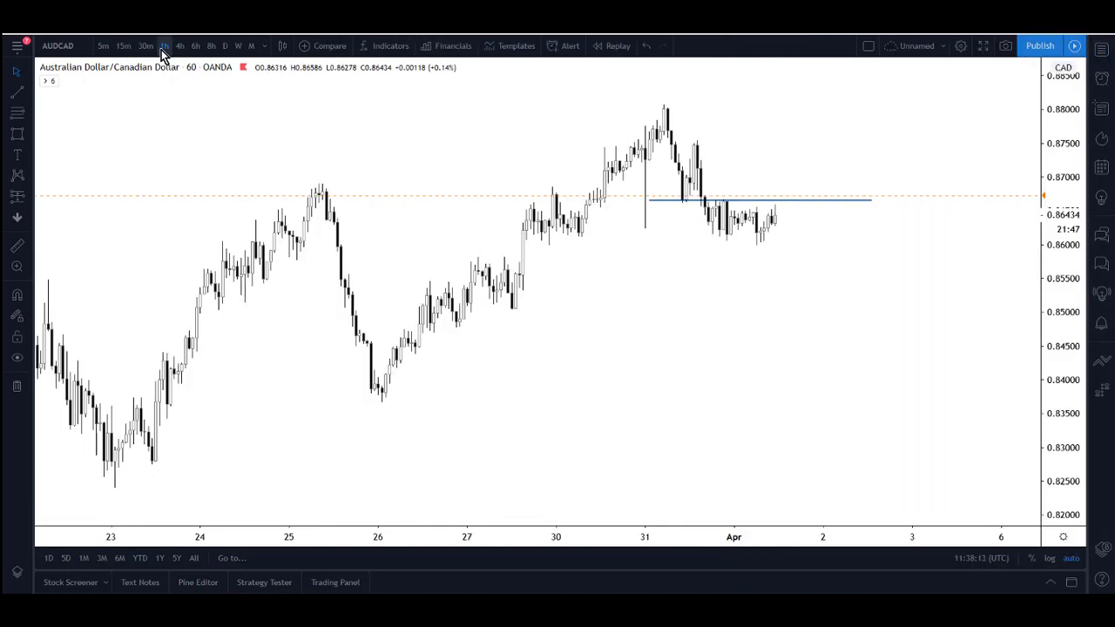
{"action": "left_click", "coordinate": [179, 47]}
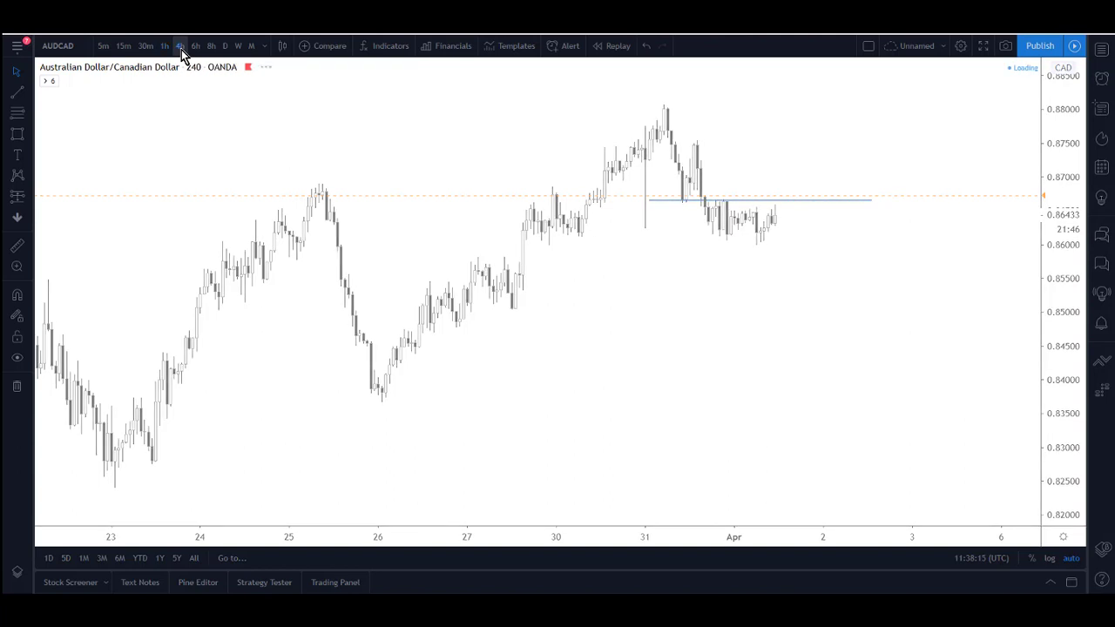
{"action": "left_click_drag", "start_coordinate": [769, 433], "coordinate": [696, 402]}
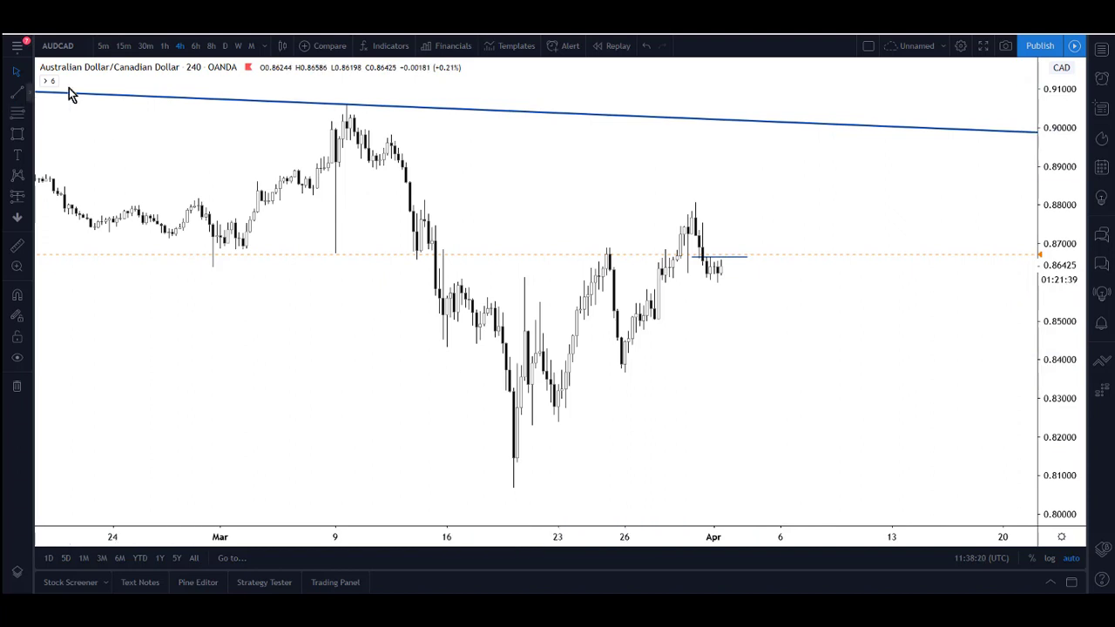
Draw a rising trend line under the AUDCAD lows from about 0.80567 on 18 March 21:00 to 0.87868 on 6 April 05:00.
{"action": "left_click", "coordinate": [28, 93]}
{"action": "key", "text": "alt+t"}
{"action": "left_click", "coordinate": [517, 486]}
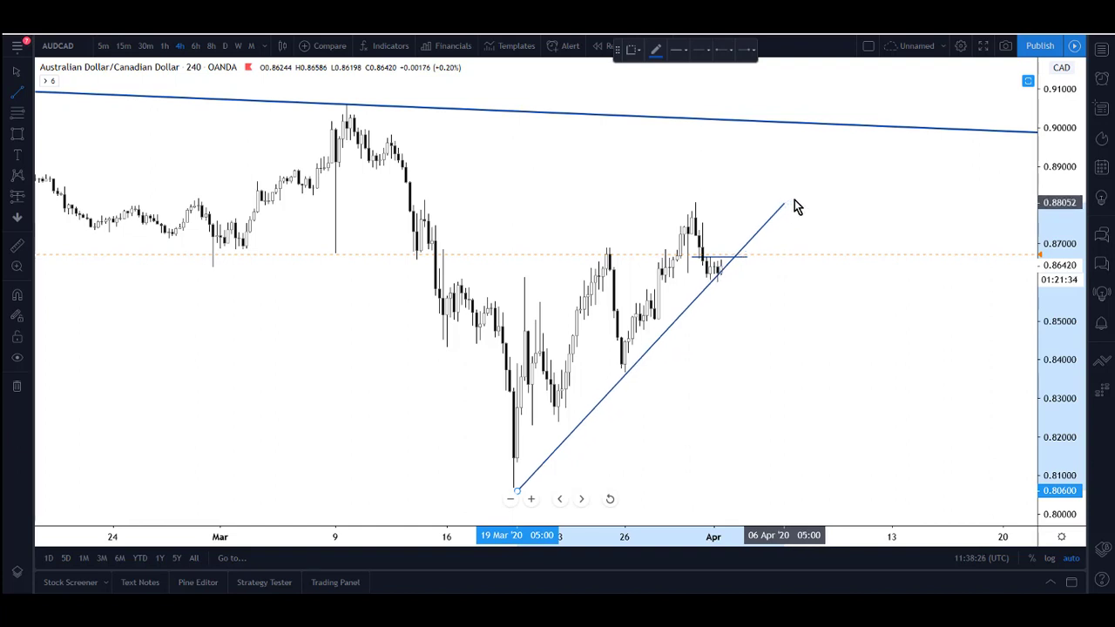
{"action": "left_click", "coordinate": [623, 464]}
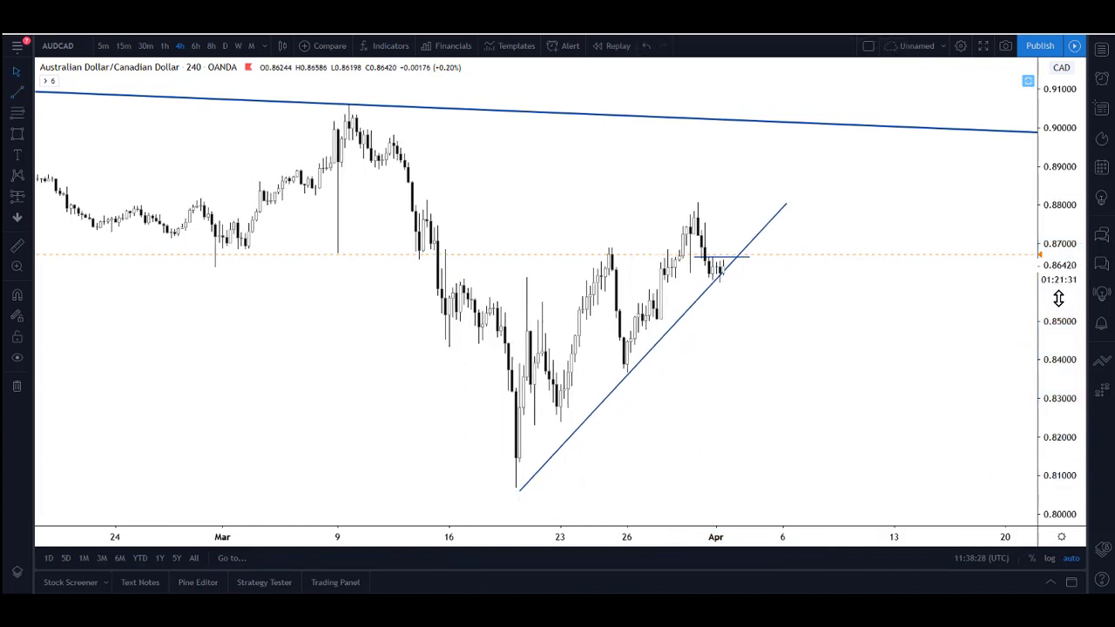
{"action": "left_click", "coordinate": [513, 461]}
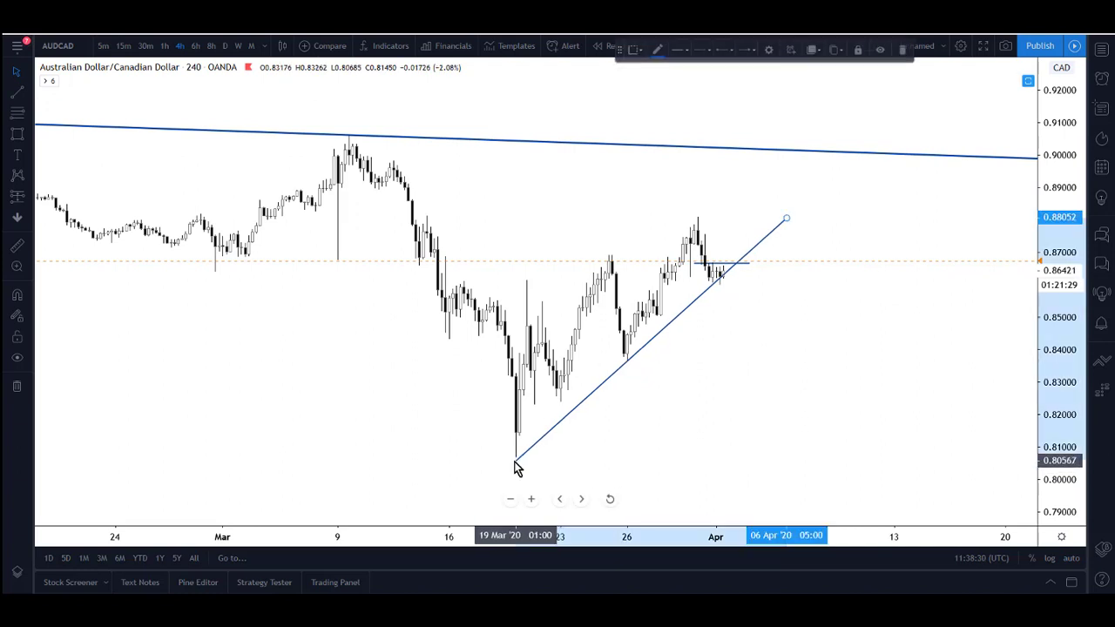
{"action": "left_click_drag", "start_coordinate": [786, 220], "coordinate": [786, 232]}
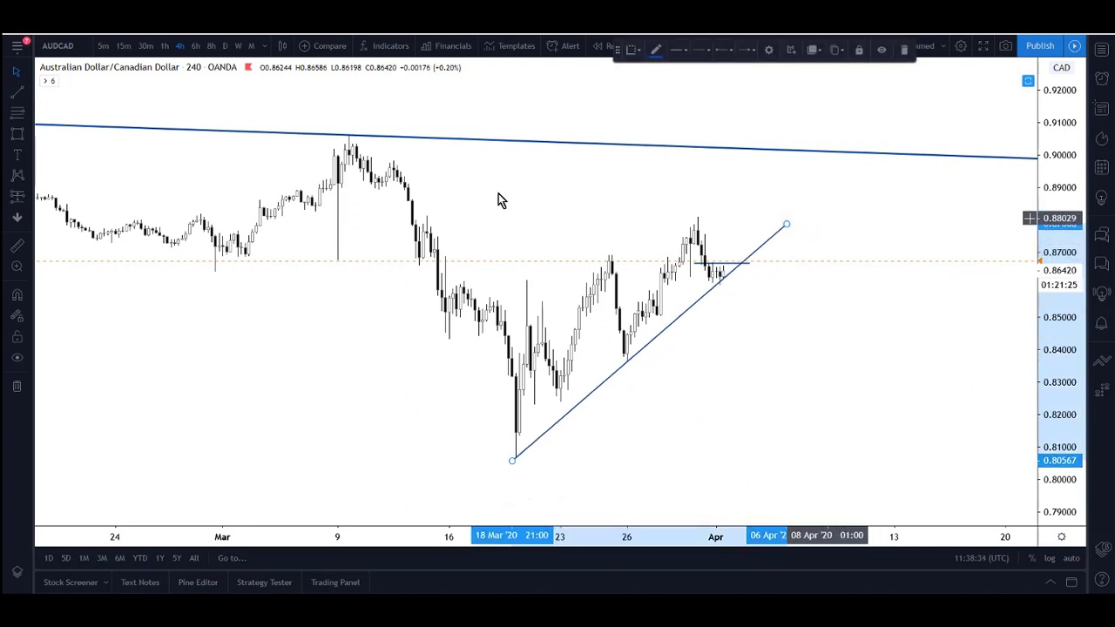
Draw a second trend line across the AUDCAD highs from about 0.86101 on 19 March 09:00 to 0.88868 on 3 April 13:00.
{"action": "left_click", "coordinate": [28, 92]}
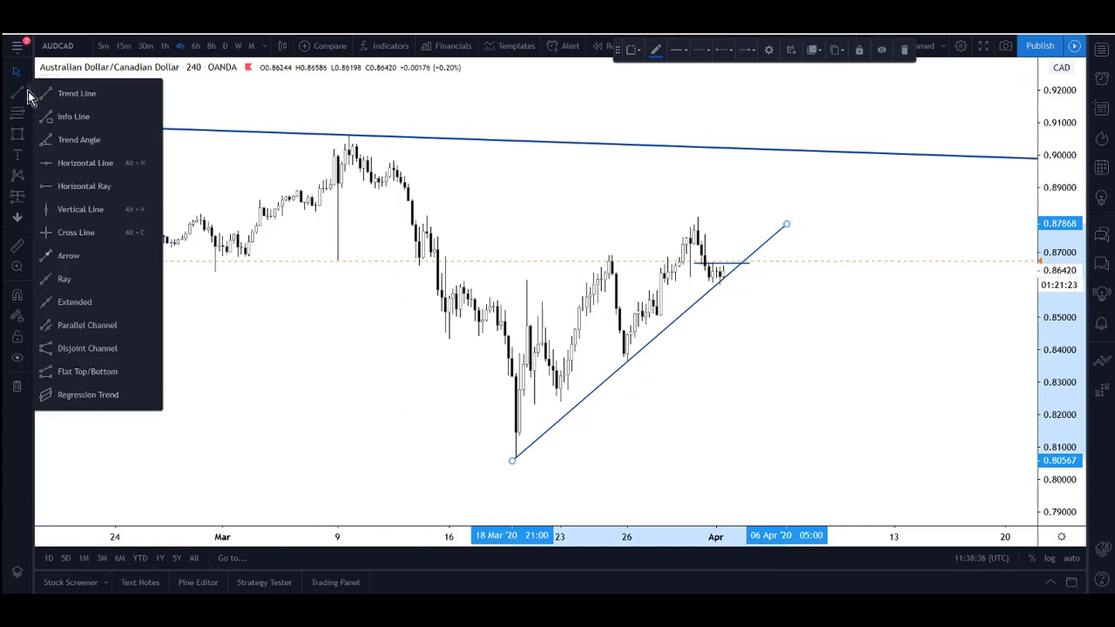
{"action": "left_click", "coordinate": [82, 93]}
{"action": "left_click", "coordinate": [523, 281]}
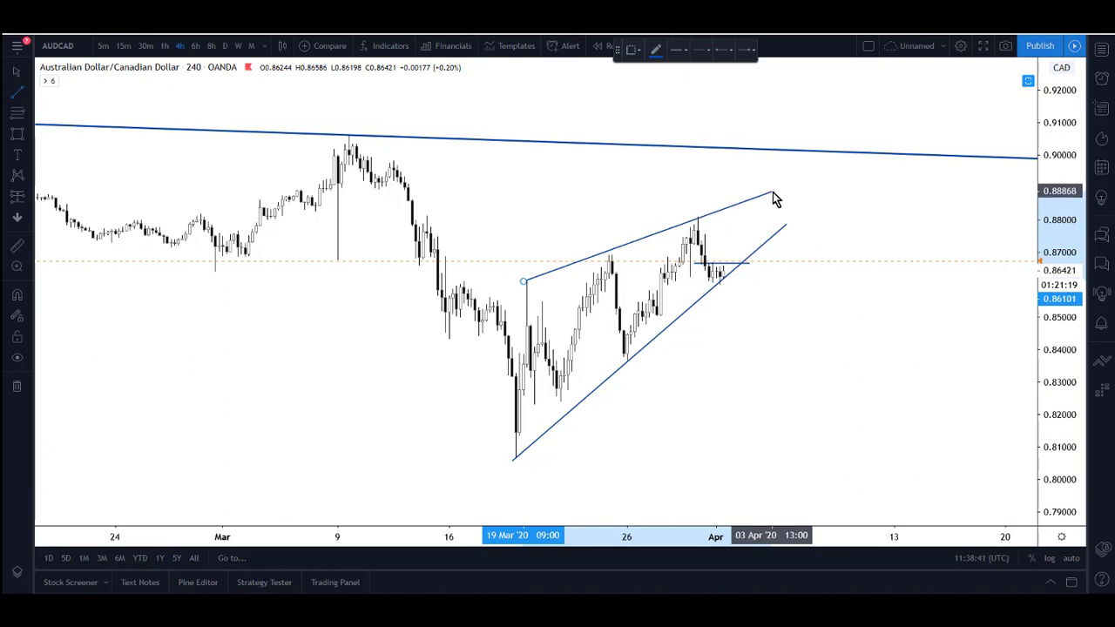
{"action": "left_click", "coordinate": [773, 194]}
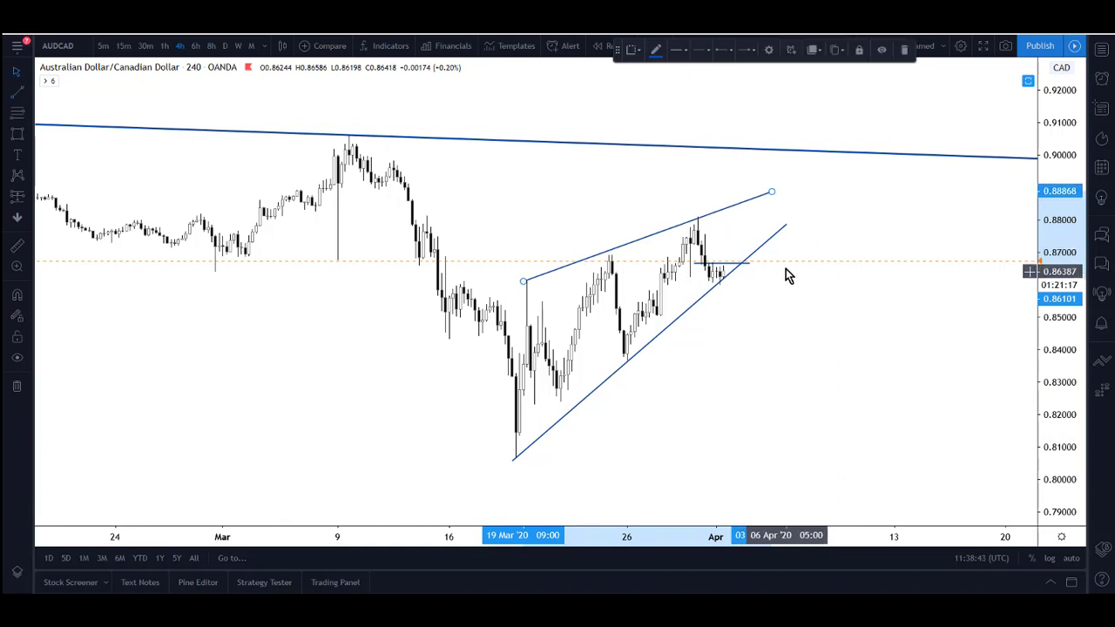
{"action": "left_click_drag", "start_coordinate": [787, 272], "coordinate": [783, 232]}
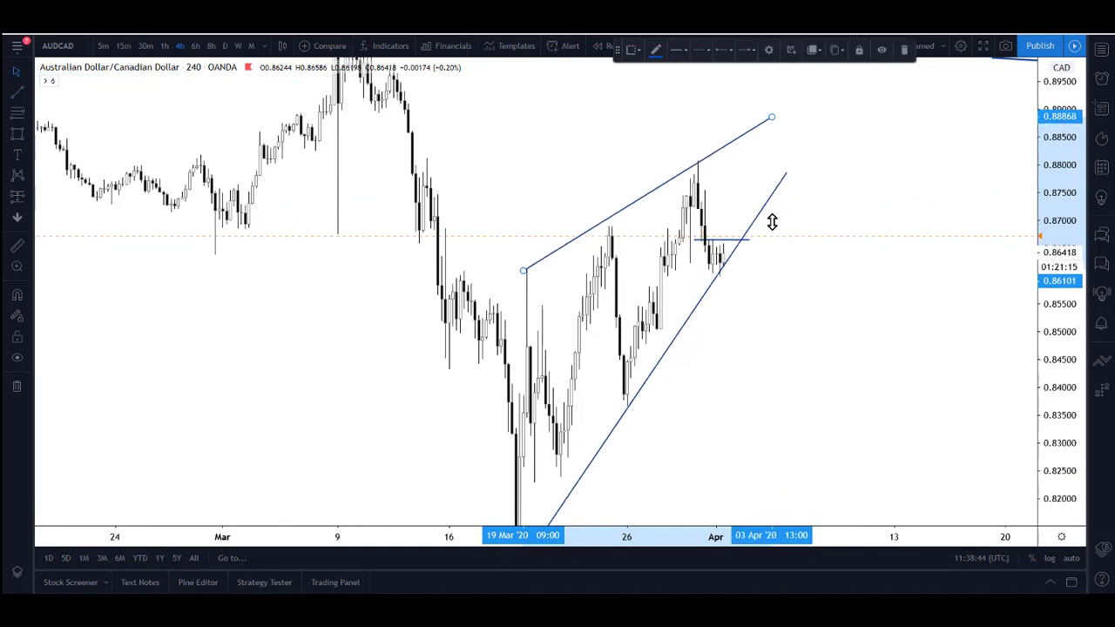
{"action": "left_click", "coordinate": [756, 209]}
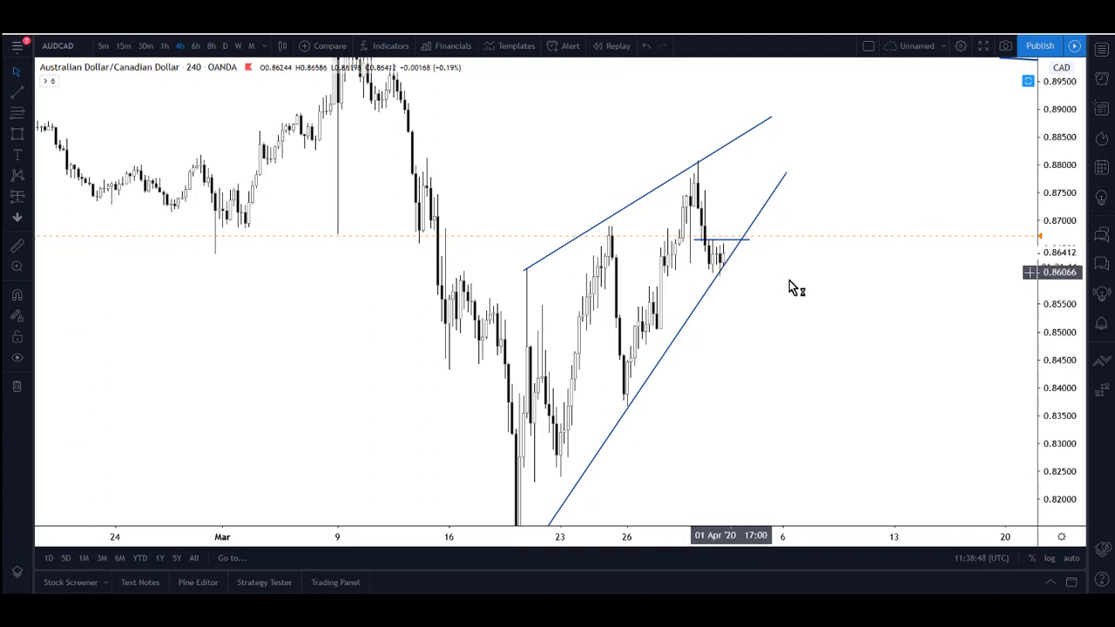
Examine how AUDCAD price moves between the two rising trend lines and around the short horizontal level at the latest candles.
{"action": "left_click_drag", "start_coordinate": [1053, 225], "coordinate": [1057, 257]}
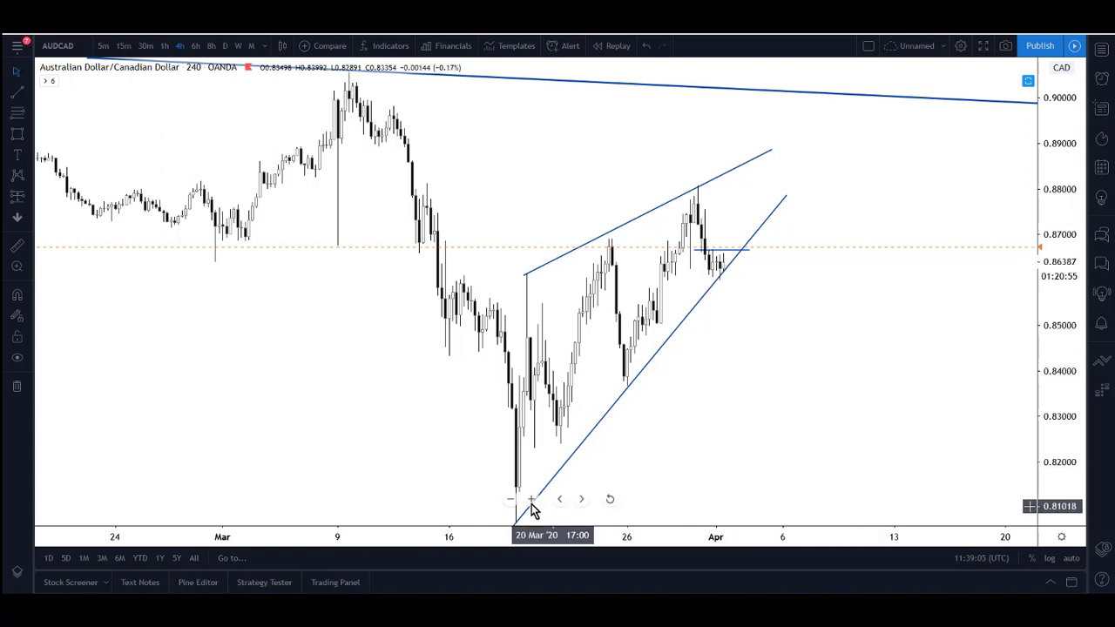
{"action": "left_click", "coordinate": [530, 499]}
{"action": "scroll", "coordinate": [614, 485], "scroll_direction": "up", "scroll_amount": 2}
{"action": "left_click_drag", "start_coordinate": [1065, 398], "coordinate": [1065, 321]}
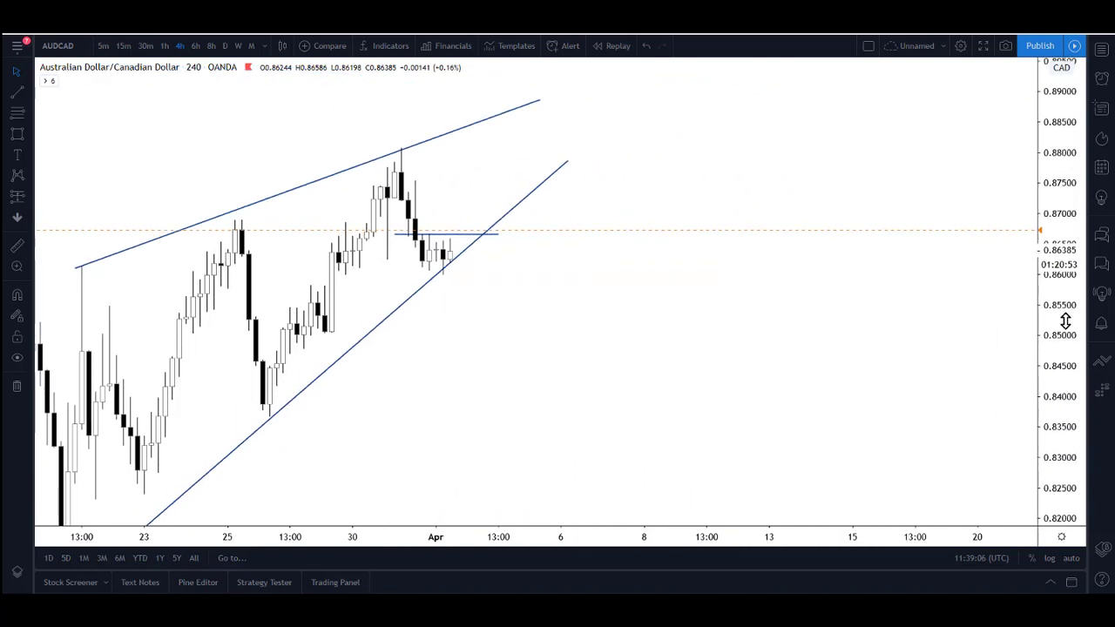
{"action": "left_click_drag", "start_coordinate": [806, 389], "coordinate": [853, 394]}
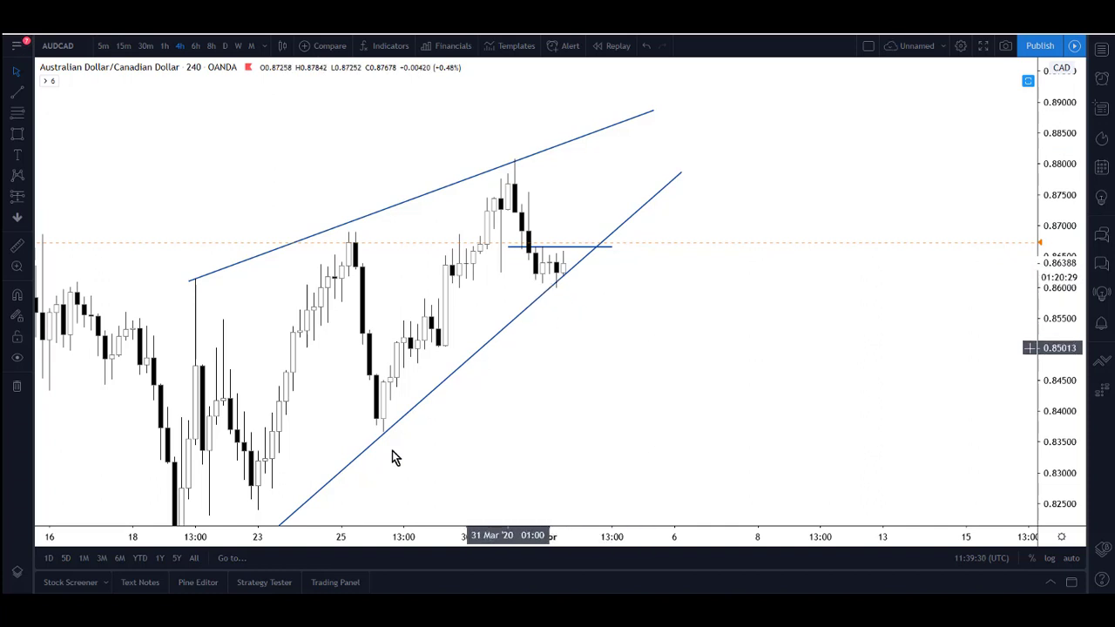
{"action": "left_click_drag", "start_coordinate": [1057, 216], "coordinate": [992, 256]}
{"action": "left_click_drag", "start_coordinate": [802, 302], "coordinate": [841, 258]}
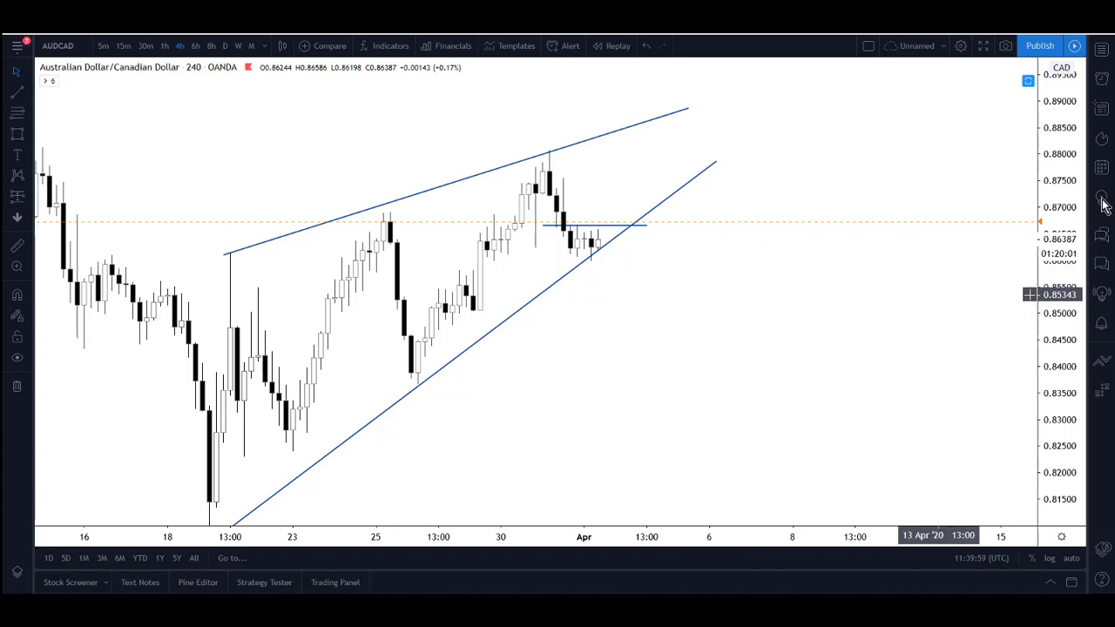
{"action": "left_click_drag", "start_coordinate": [1061, 178], "coordinate": [1061, 218]}
{"action": "left_click_drag", "start_coordinate": [785, 271], "coordinate": [859, 264]}
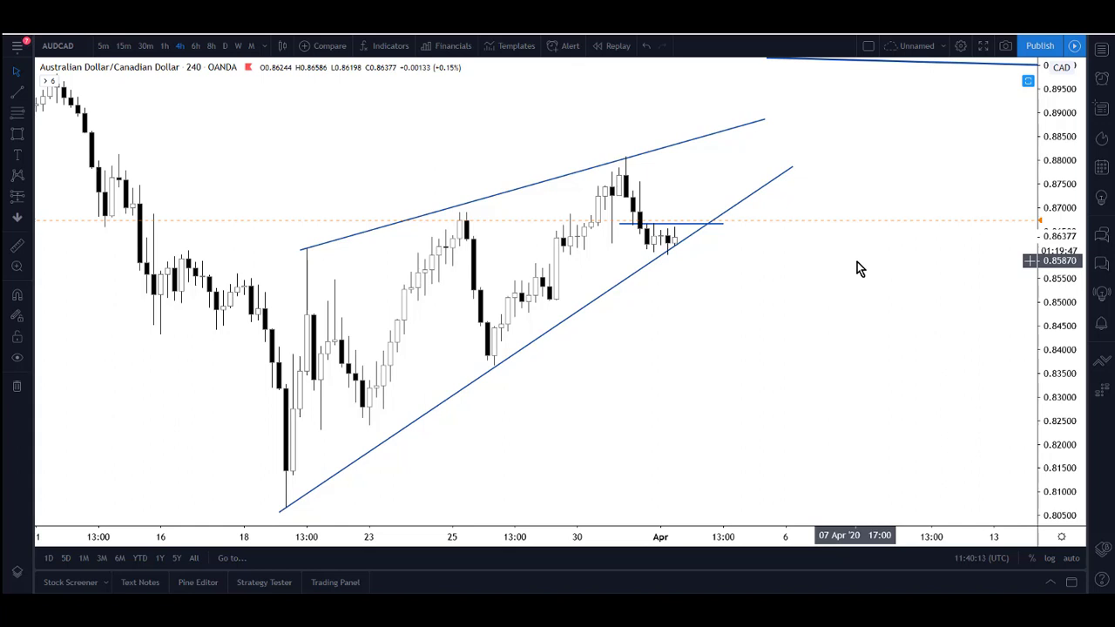
Switch from AUDCAD to the GBPUSD chart in the watchlist, leaving the watchlist hidden.
{"action": "left_click", "coordinate": [1101, 53]}
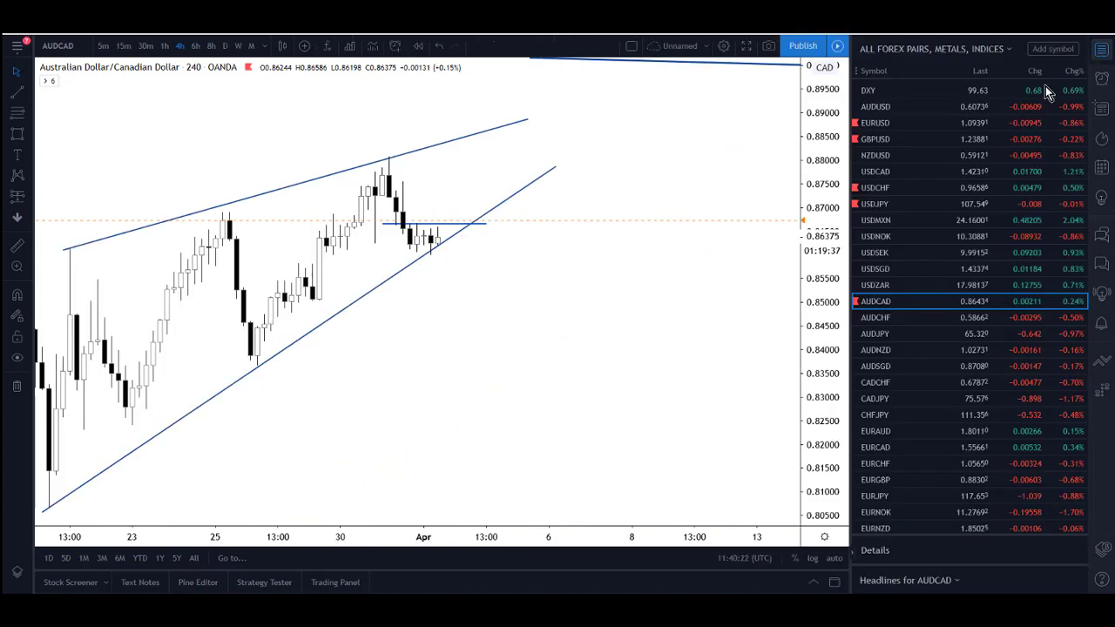
{"action": "left_click", "coordinate": [867, 142]}
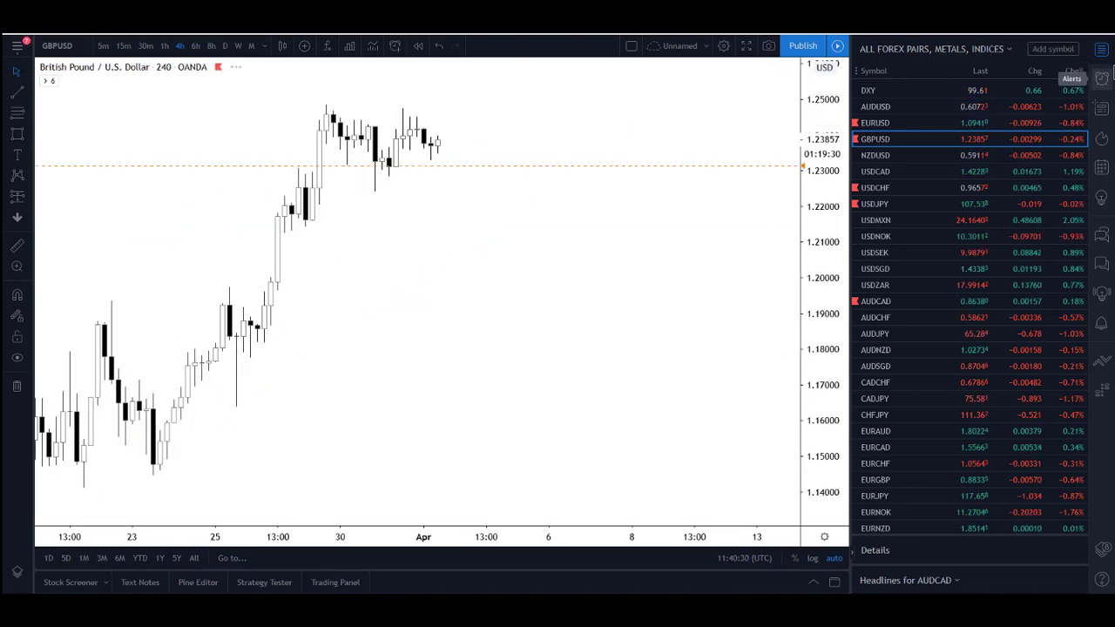
{"action": "left_click", "coordinate": [1103, 51]}
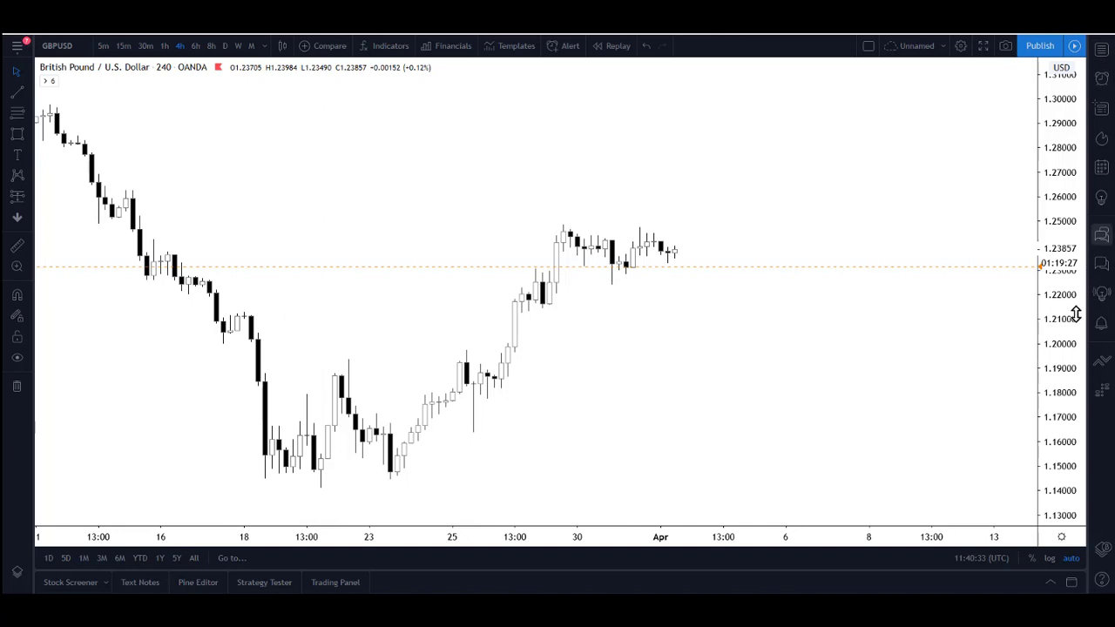
Draw a falling trend line on GBPUSD from about 1.24889 on 27 March 13:00 to 1.23072 on 2 April 13:00.
{"action": "left_click_drag", "start_coordinate": [1060, 286], "coordinate": [1048, 192]}
{"action": "left_click_drag", "start_coordinate": [920, 176], "coordinate": [857, 164]}
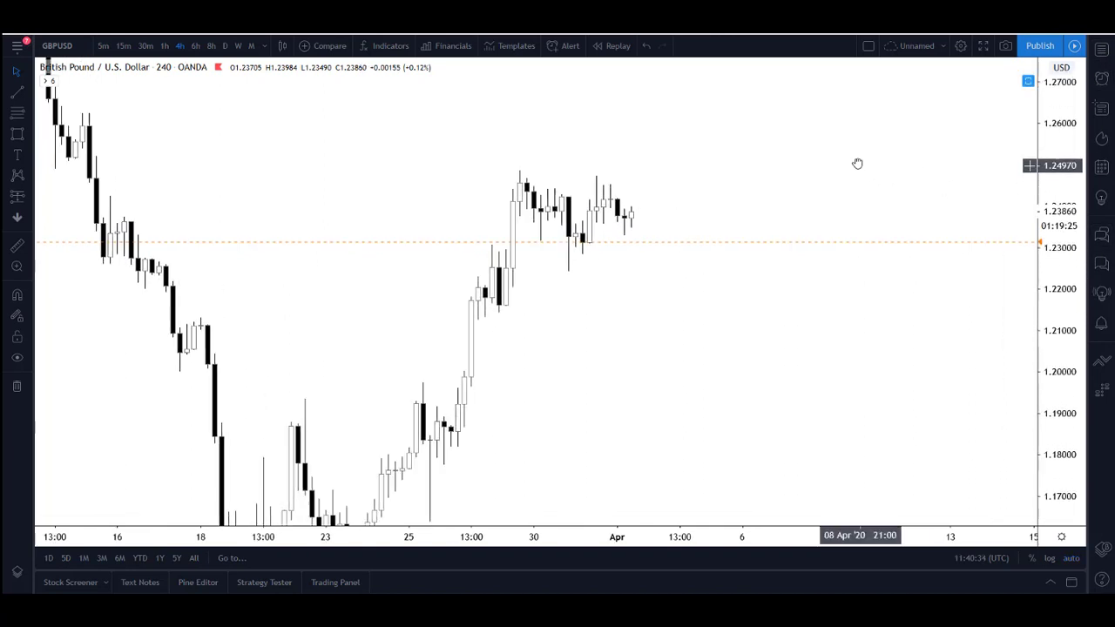
{"action": "left_click_drag", "start_coordinate": [331, 514], "coordinate": [326, 506]}
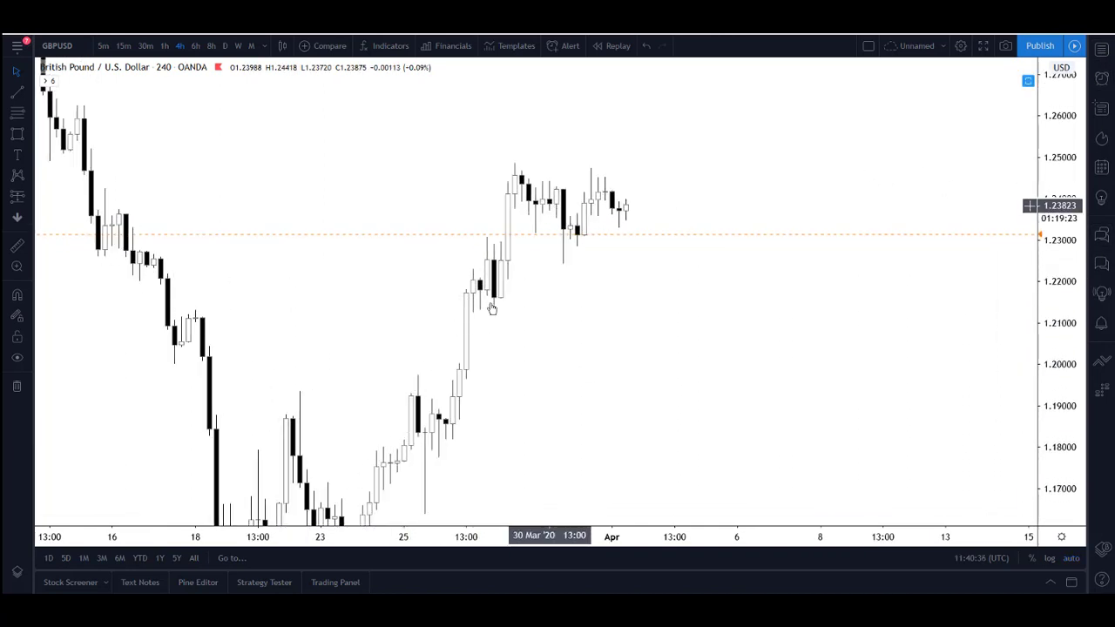
{"action": "left_click_drag", "start_coordinate": [990, 172], "coordinate": [973, 291]}
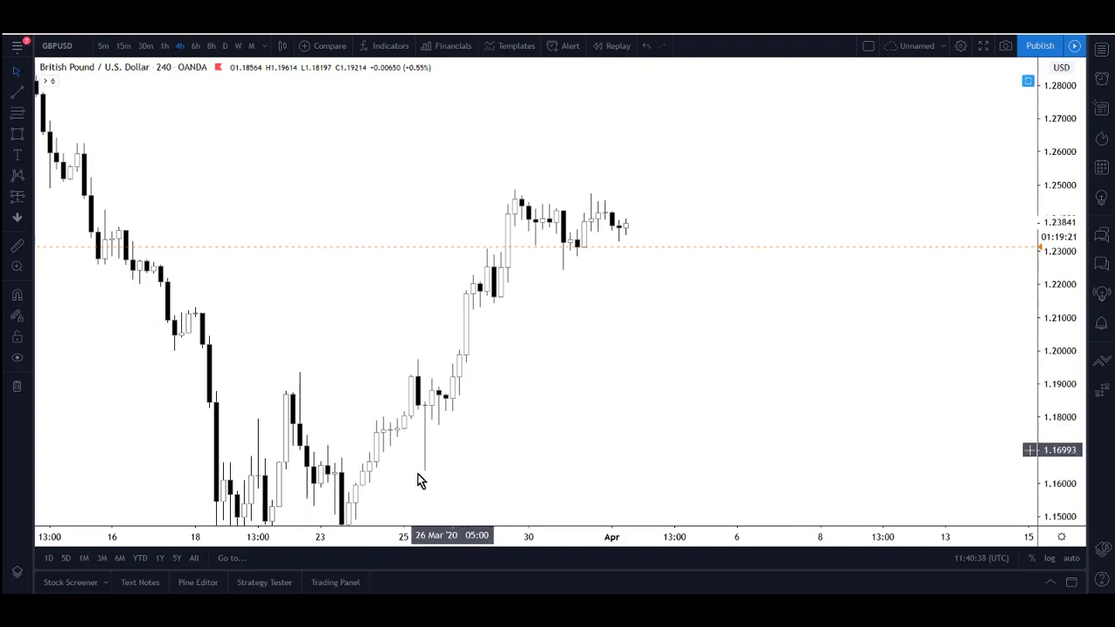
{"action": "left_click", "coordinate": [33, 93]}
{"action": "left_click", "coordinate": [509, 189]}
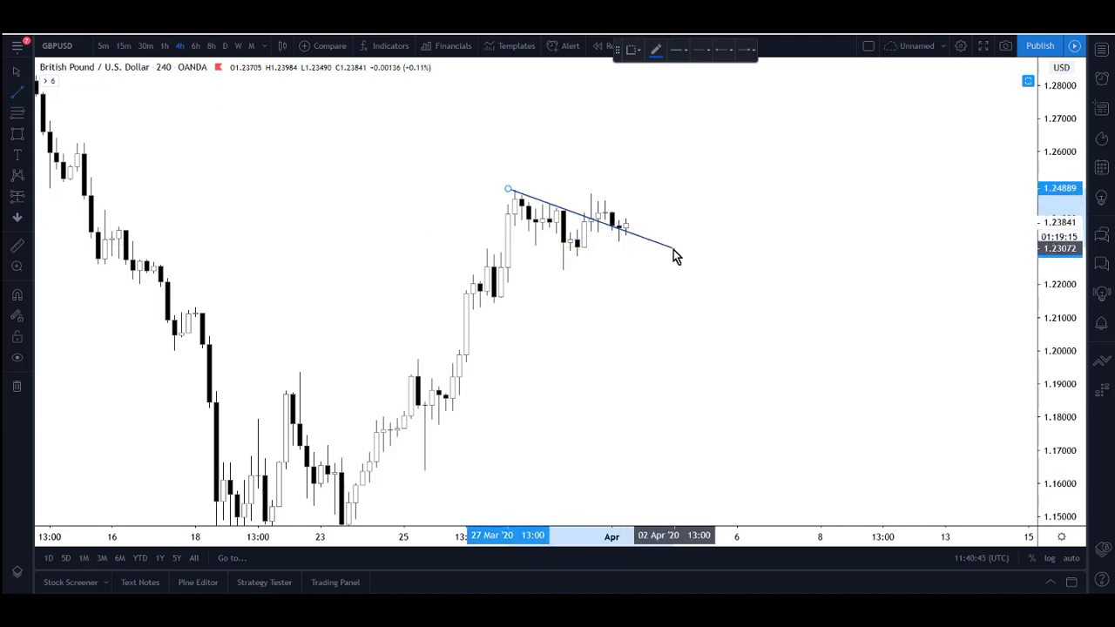
{"action": "left_click", "coordinate": [736, 252]}
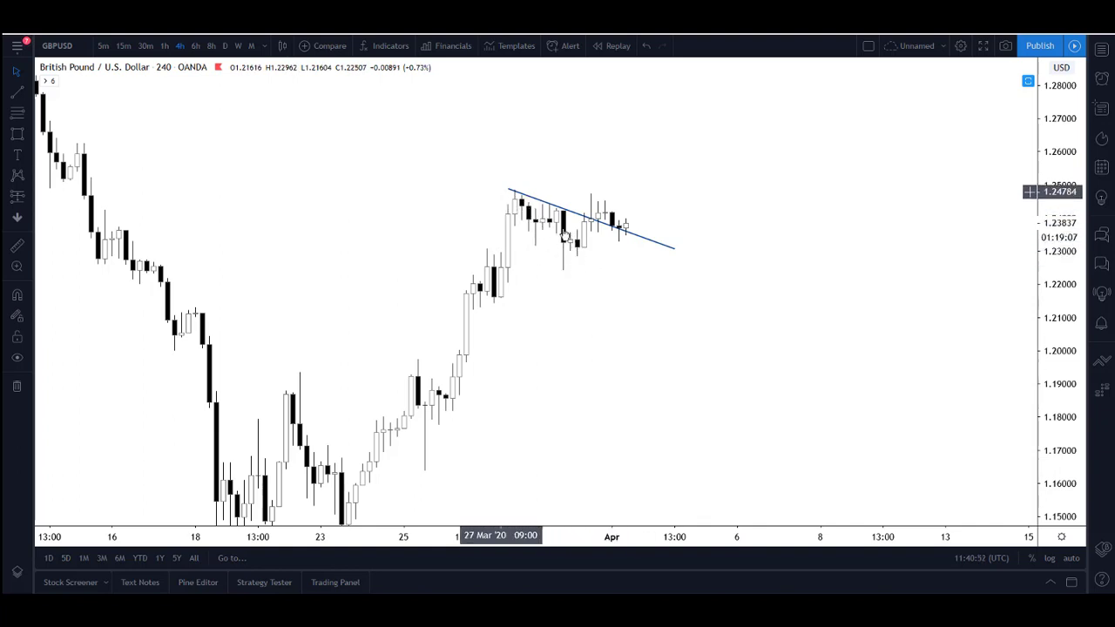
Draw a nearly horizontal trend line under the recent GBPUSD lows at about 1.229, from 29 March 21:00 to 2 April 05:00.
{"action": "left_click", "coordinate": [31, 93]}
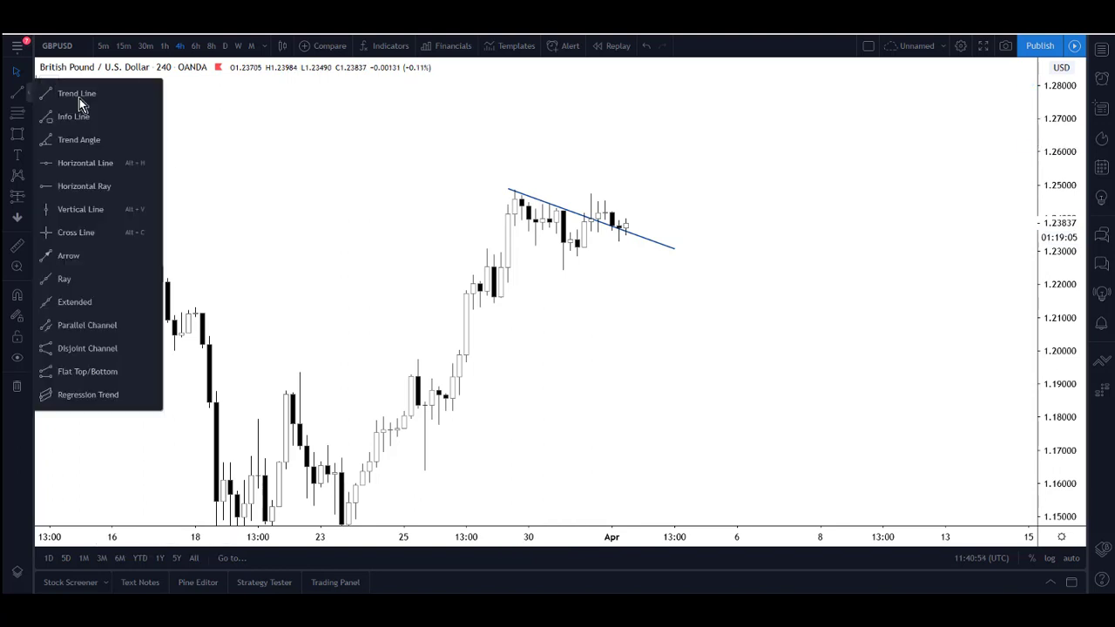
{"action": "left_click", "coordinate": [76, 94]}
{"action": "left_click", "coordinate": [521, 254]}
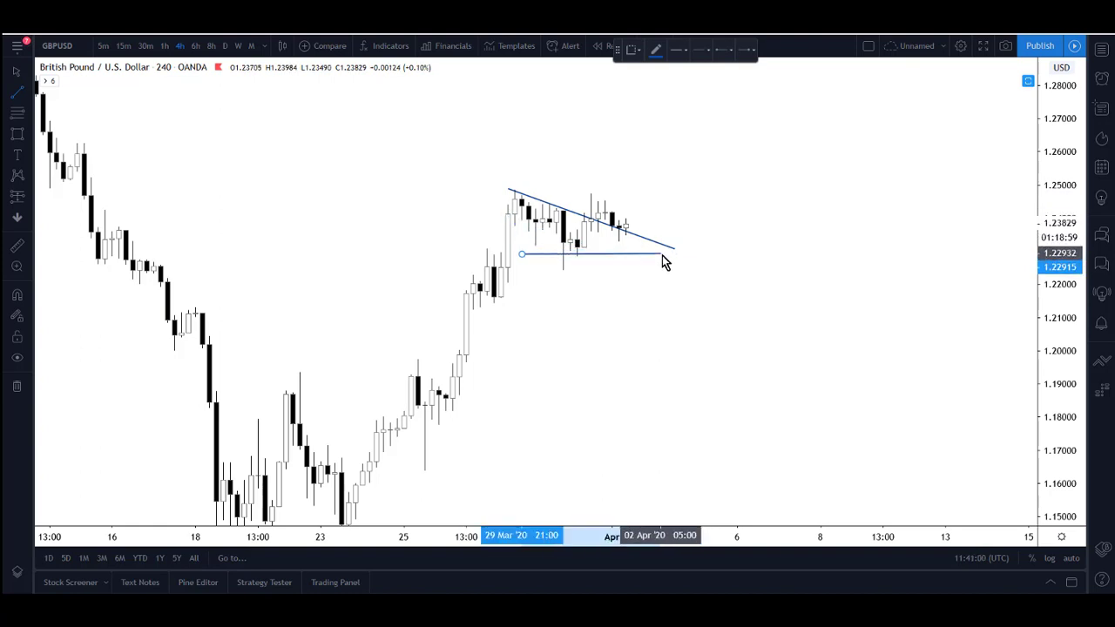
{"action": "left_click", "coordinate": [661, 255]}
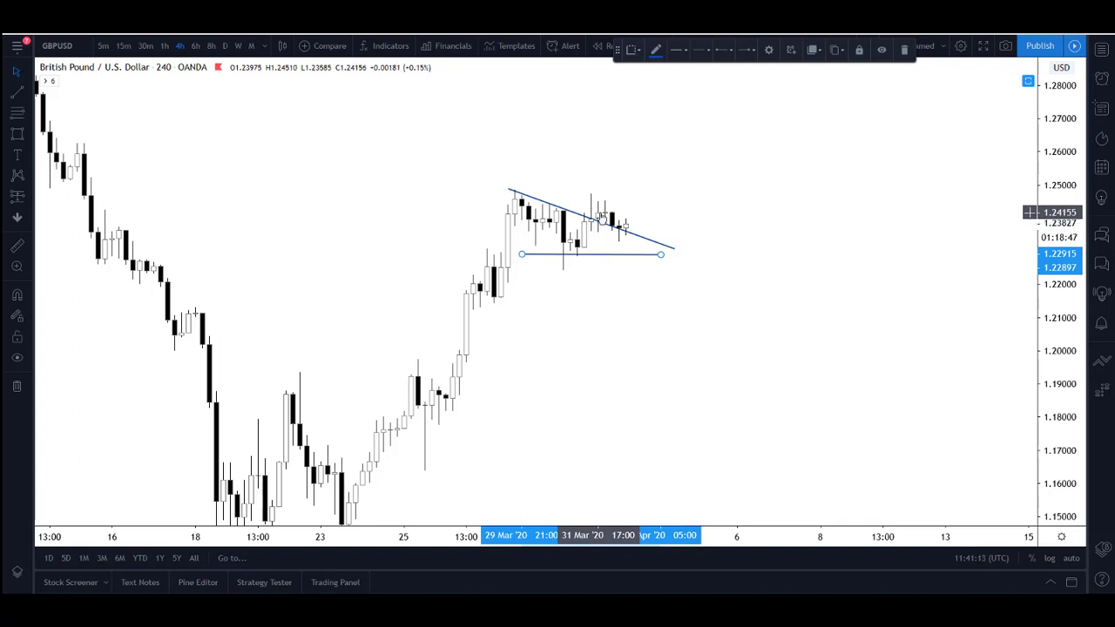
Remove both the falling and the horizontal trend line from the GBPUSD chart.
{"action": "right_click", "coordinate": [673, 249]}
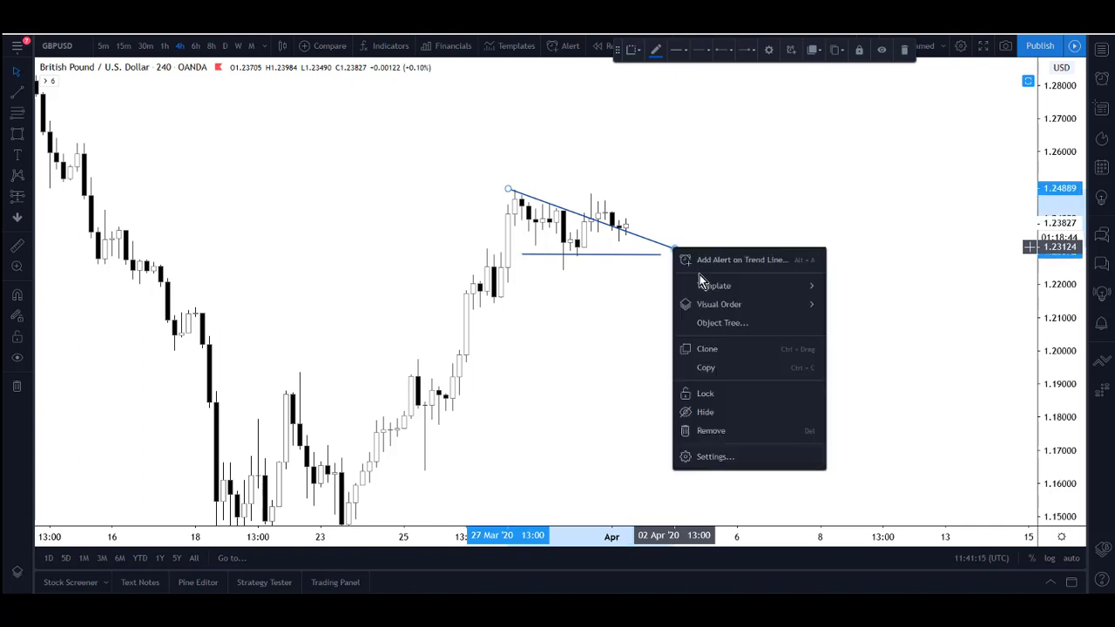
{"action": "left_click", "coordinate": [750, 431]}
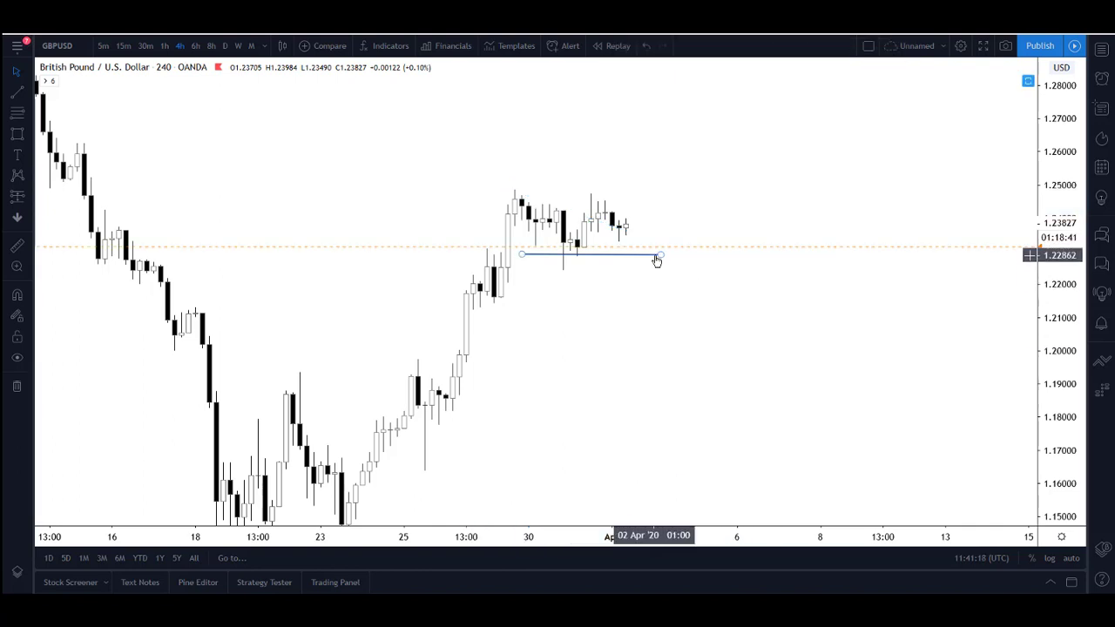
{"action": "right_click", "coordinate": [657, 260]}
{"action": "left_click", "coordinate": [708, 439]}
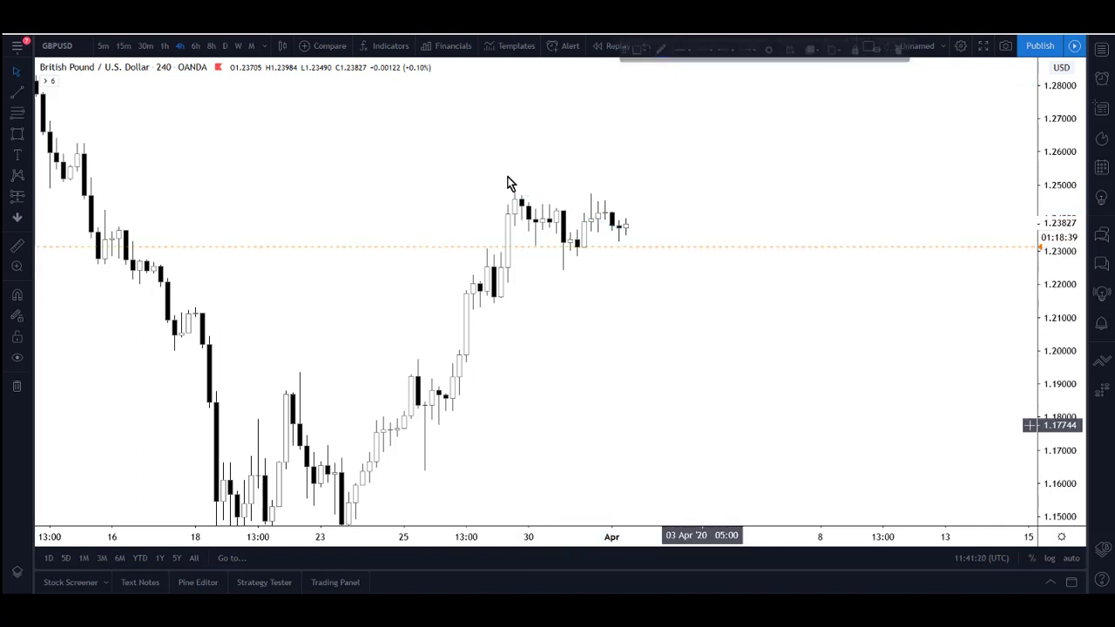
Mark the GBPUSD range with two thin rectangles, one over the highs at about 1.24592 to 1.24819 and one at the lows near 1.23.
{"action": "left_click", "coordinate": [16, 134]}
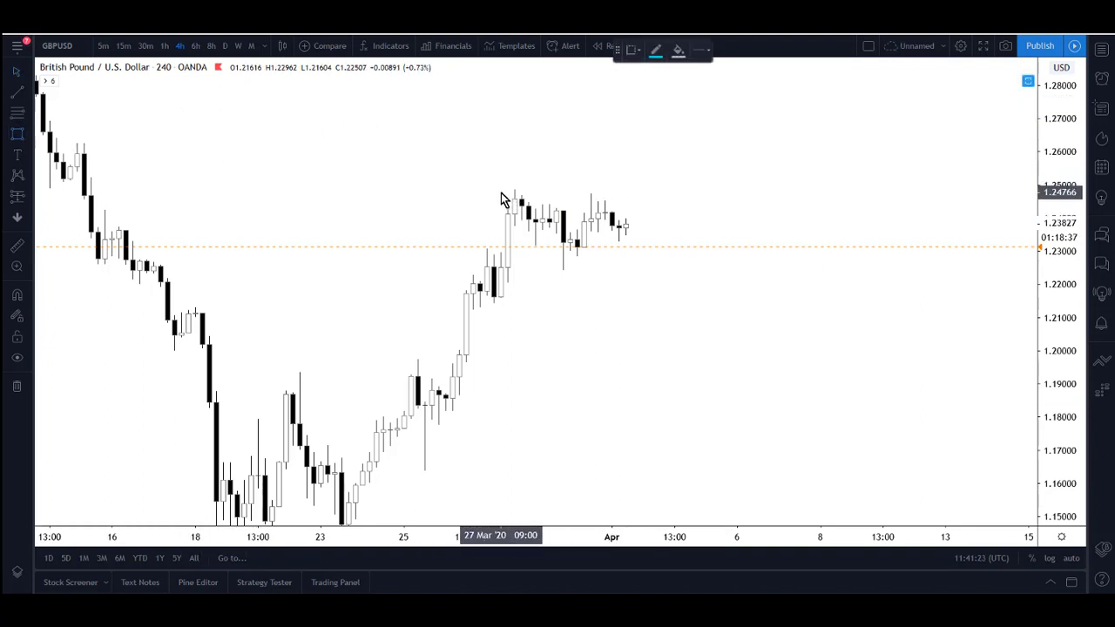
{"action": "left_click_drag", "start_coordinate": [500, 192], "coordinate": [648, 198]}
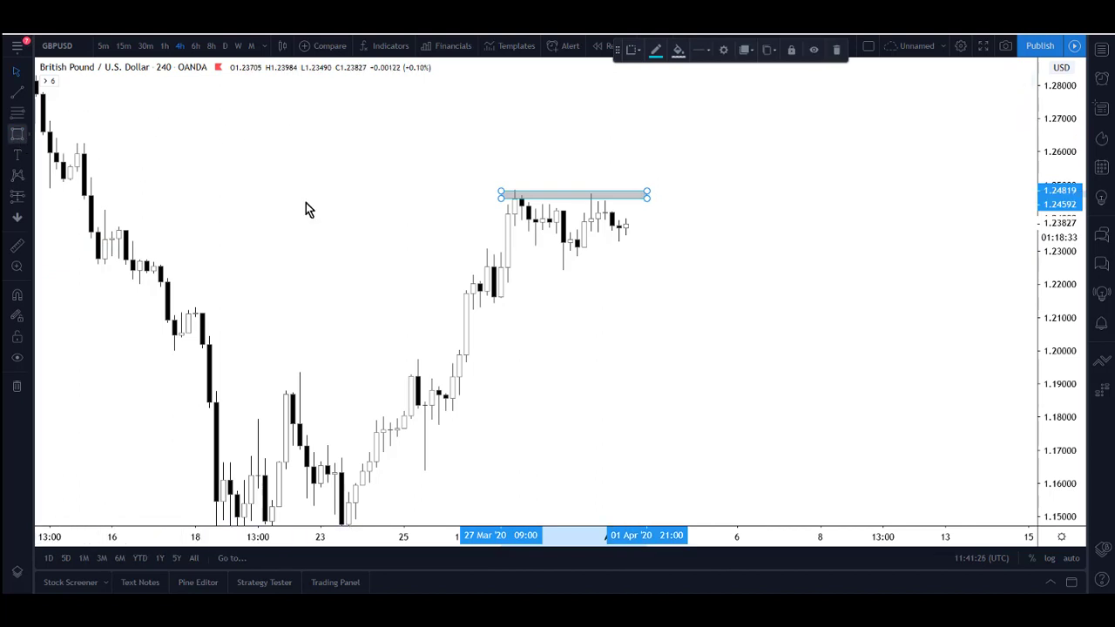
{"action": "left_click_drag", "start_coordinate": [479, 253], "coordinate": [661, 259]}
{"action": "left_click", "coordinate": [684, 254]}
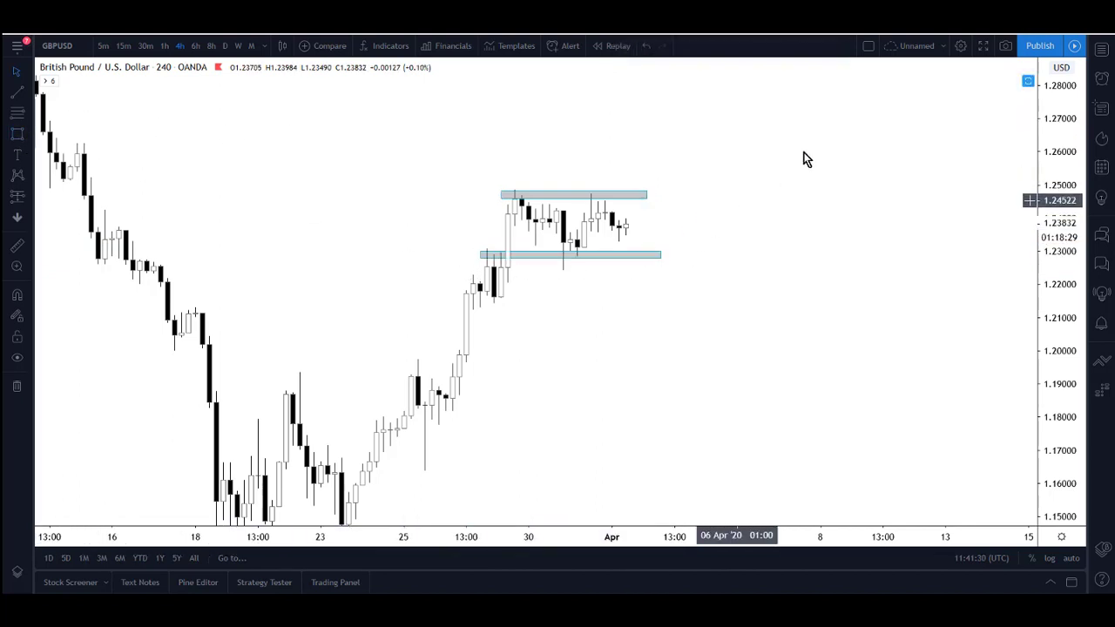
Extend the upper GBPUSD rectangle's start back to 27 March 01:00.
{"action": "left_click_drag", "start_coordinate": [1056, 332], "coordinate": [1066, 259]}
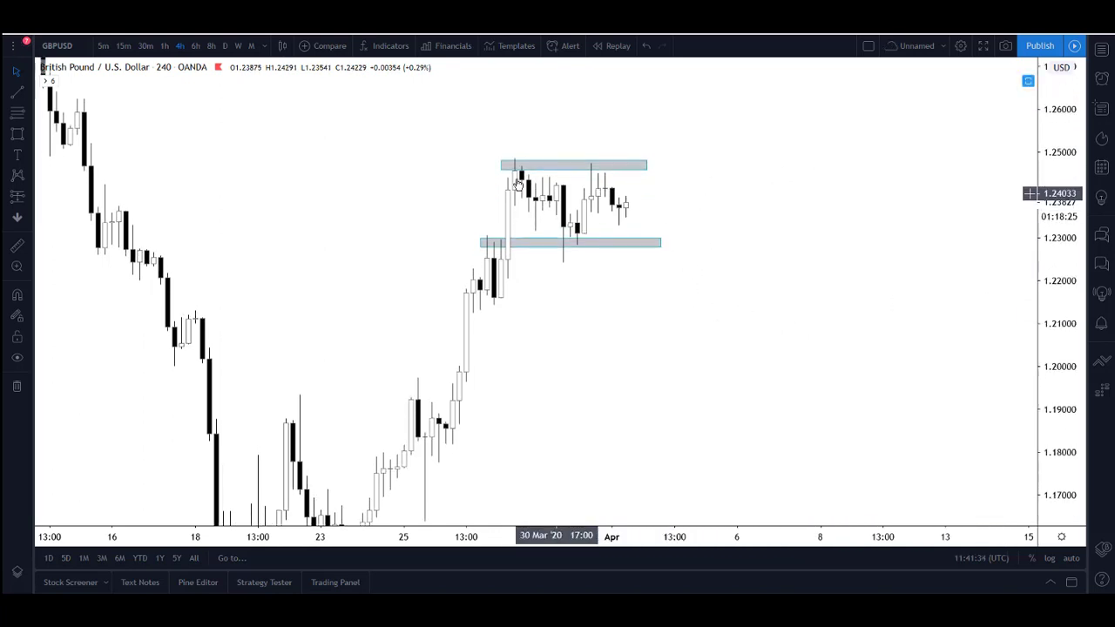
{"action": "left_click_drag", "start_coordinate": [500, 165], "coordinate": [487, 175]}
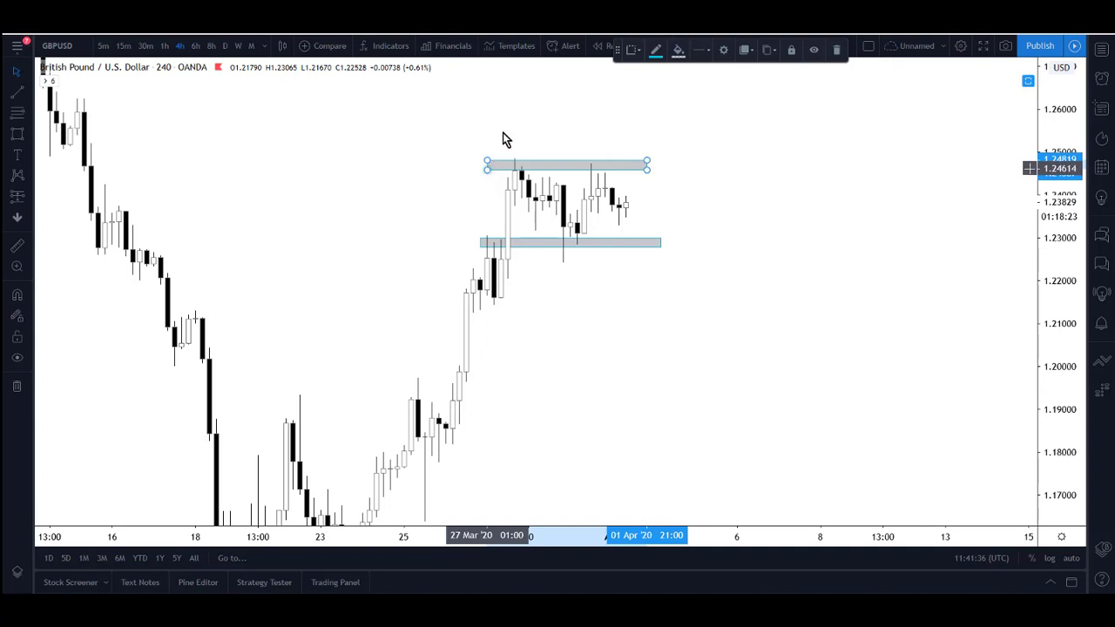
{"action": "left_click", "coordinate": [511, 135]}
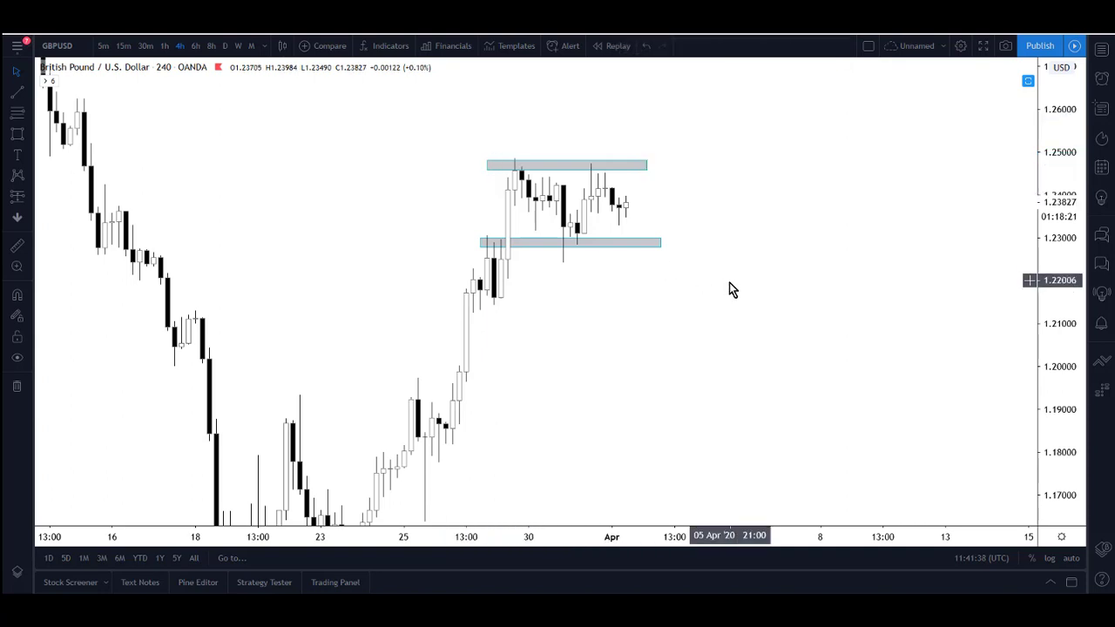
Set the GBPUSD chart's timeframe to 6 hours.
{"action": "left_click", "coordinate": [197, 47]}
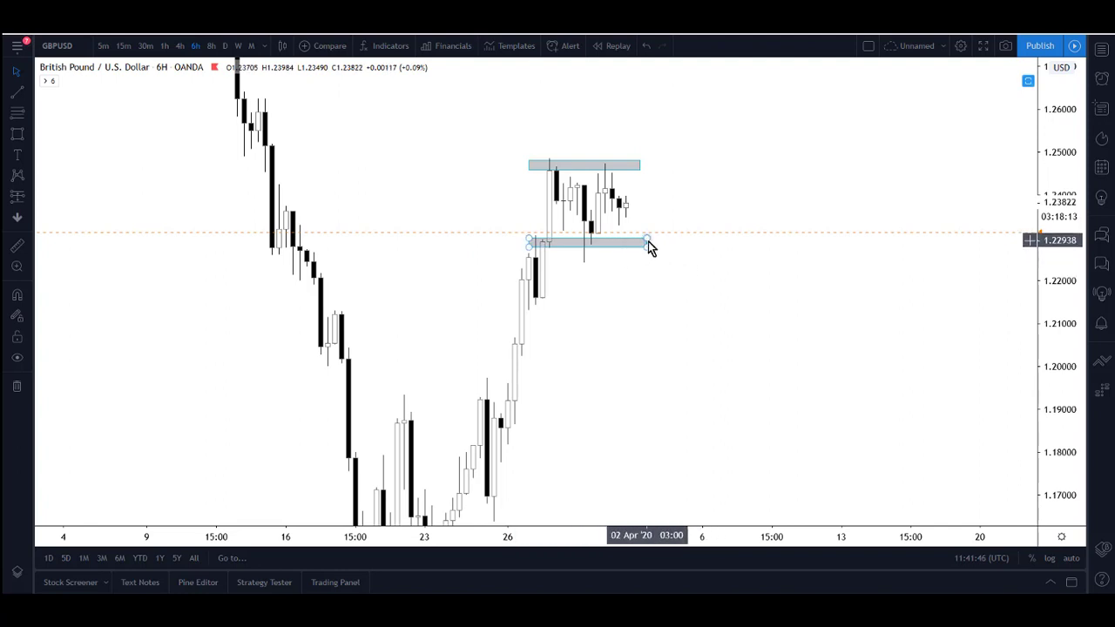
Nudge the lower GBPUSD rectangle up to the swing lows and save the price alert there at 1.23033.
{"action": "mouse_move", "coordinate": [666, 240]}
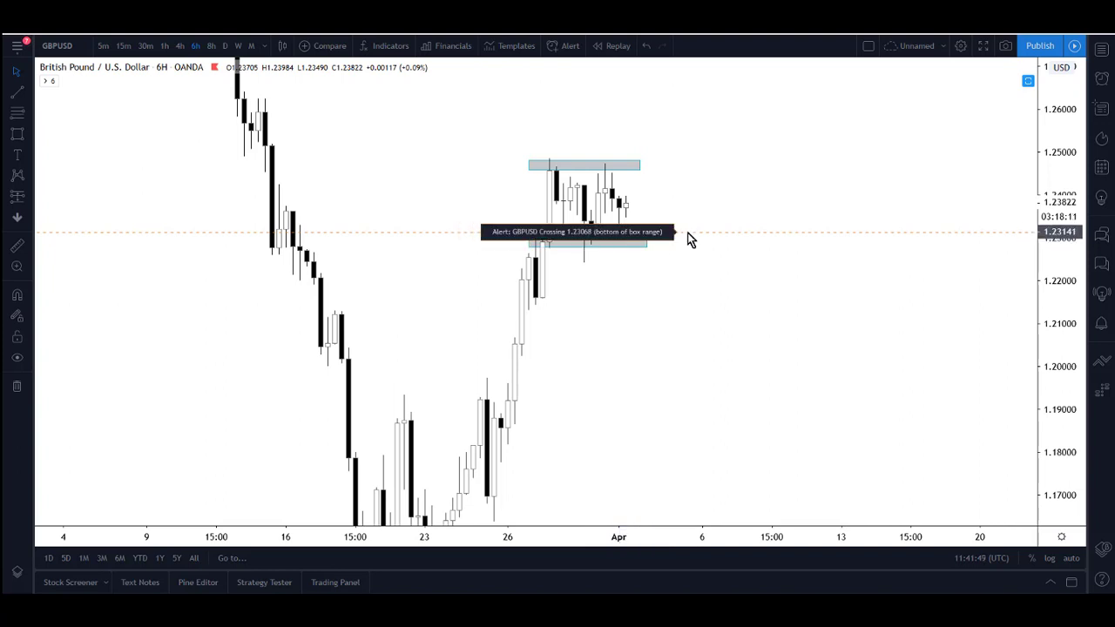
{"action": "left_click", "coordinate": [597, 243]}
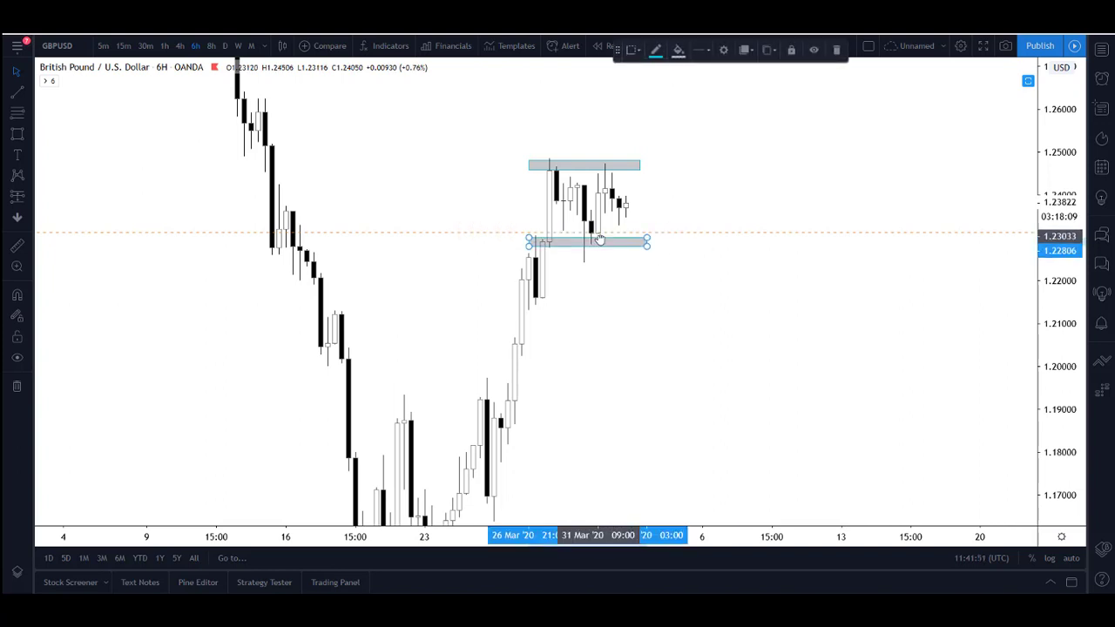
{"action": "left_click", "coordinate": [673, 234]}
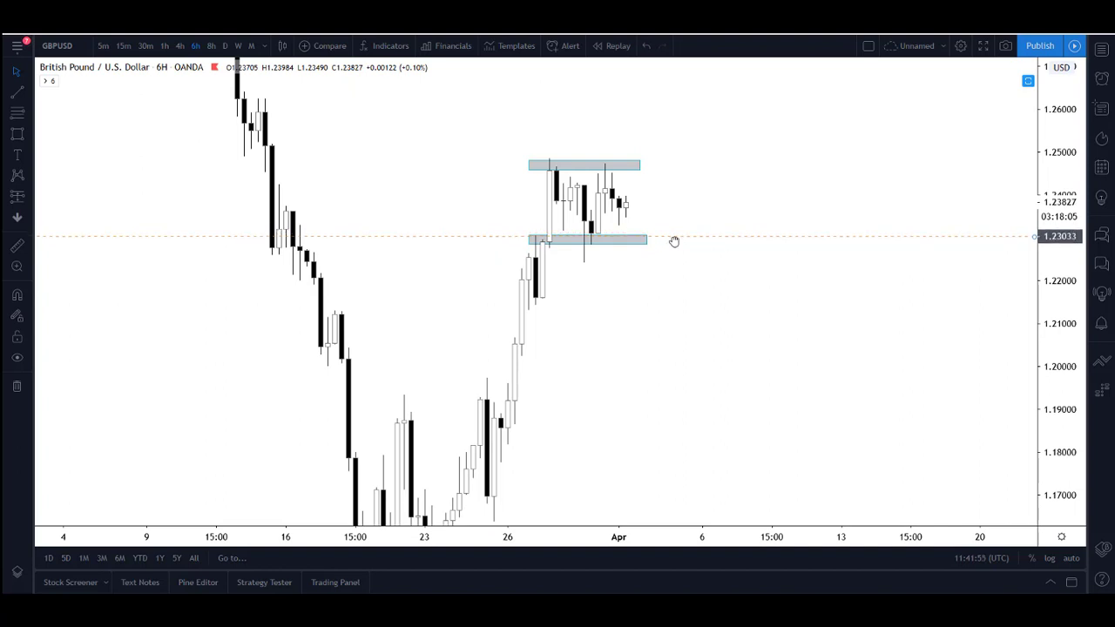
{"action": "double_click", "coordinate": [676, 236]}
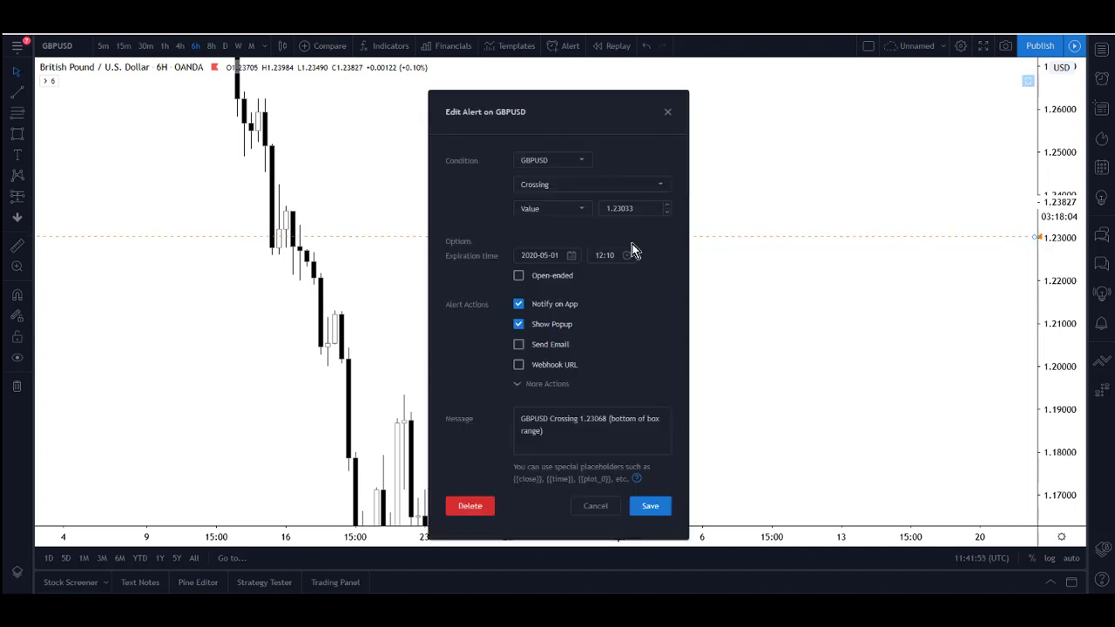
{"action": "left_click", "coordinate": [653, 526]}
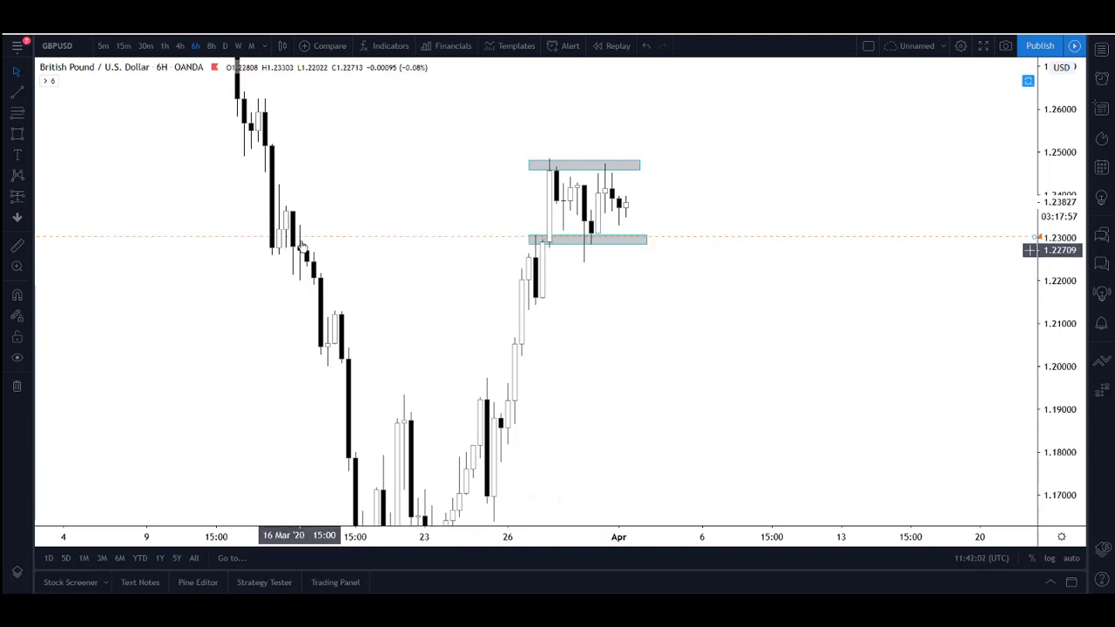
Set the GBPUSD chart's timeframe to 1 hour.
{"action": "mouse_move", "coordinate": [302, 242]}
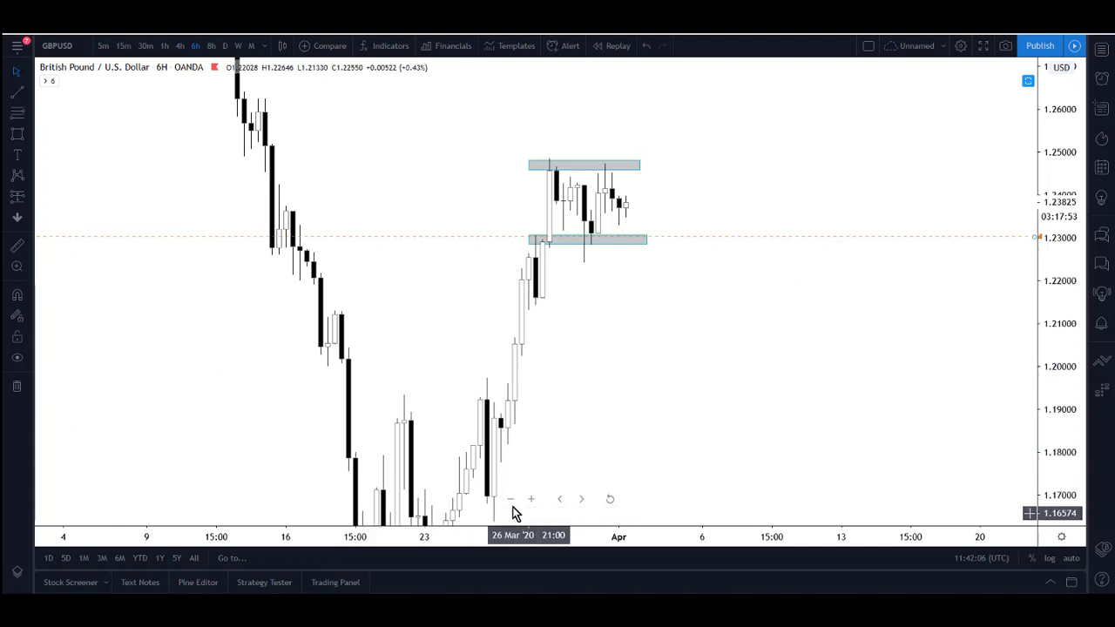
{"action": "left_click", "coordinate": [531, 499]}
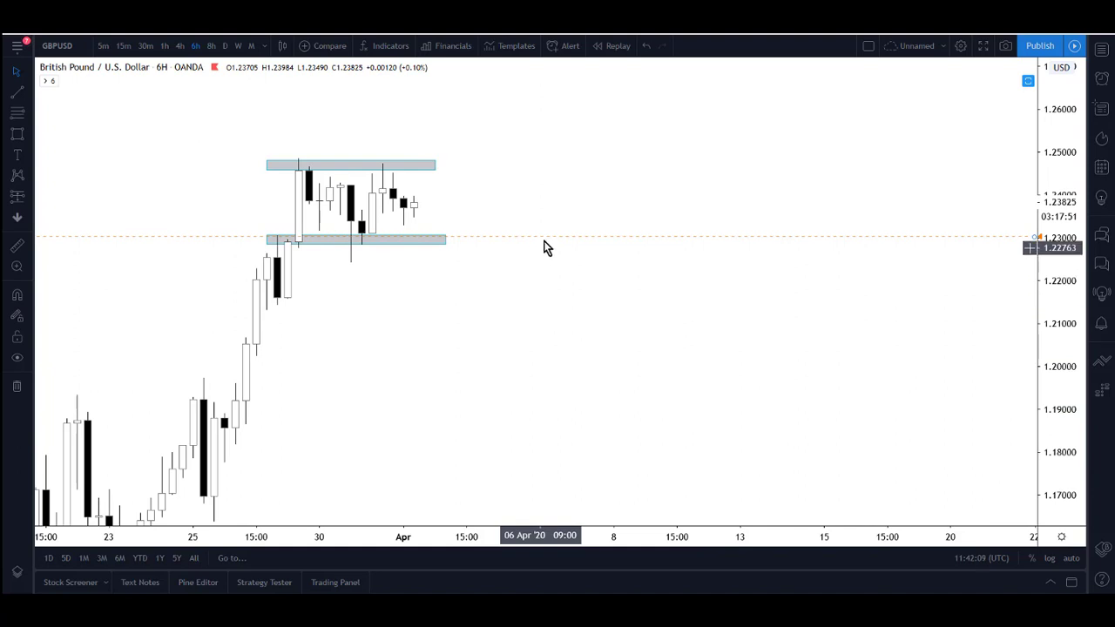
{"action": "mouse_move", "coordinate": [544, 237]}
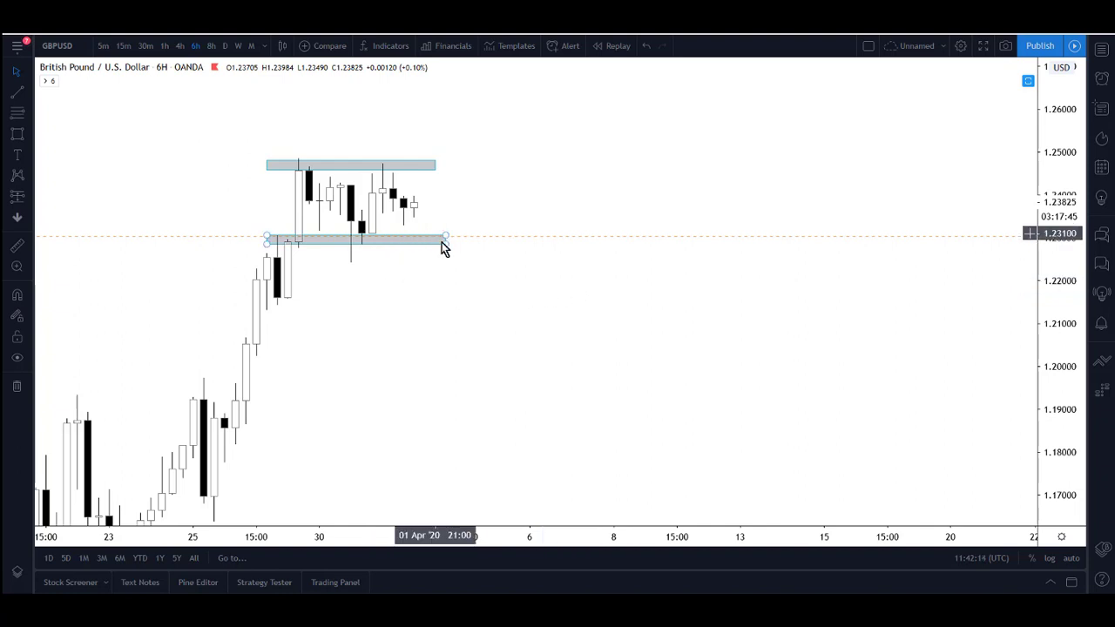
{"action": "left_click_drag", "start_coordinate": [221, 137], "coordinate": [316, 142]}
{"action": "left_click", "coordinate": [165, 47]}
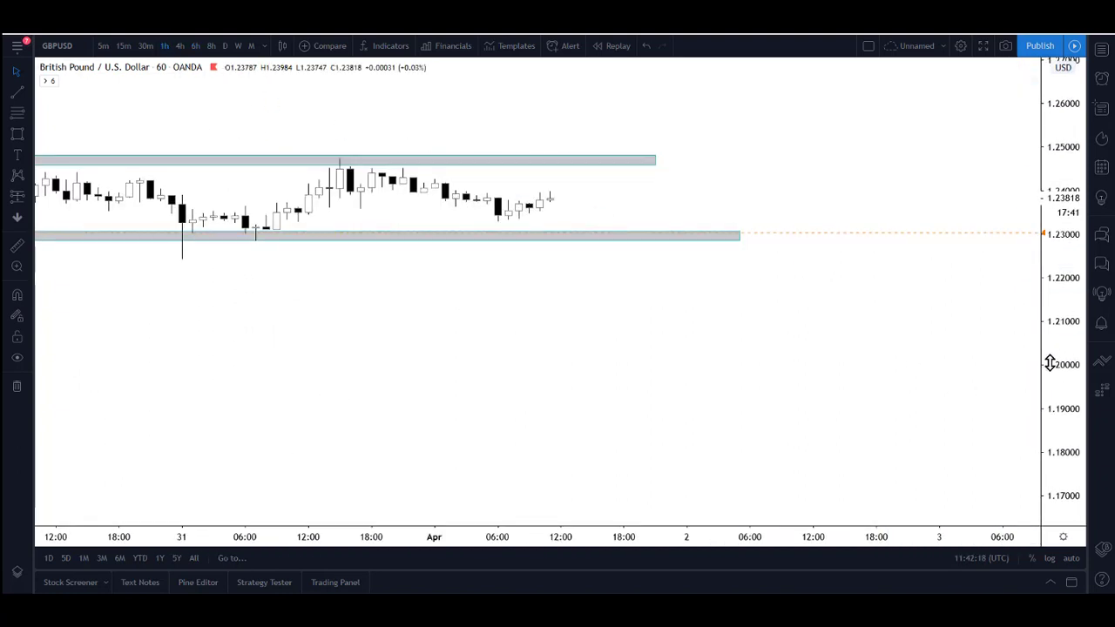
Draw a rising trend line under the latest GBPUSD lows, from 1.23260 at 1 April 07:00 to about 1.239.
{"action": "left_click_drag", "start_coordinate": [1050, 380], "coordinate": [1040, 194]}
{"action": "left_click_drag", "start_coordinate": [737, 383], "coordinate": [754, 420]}
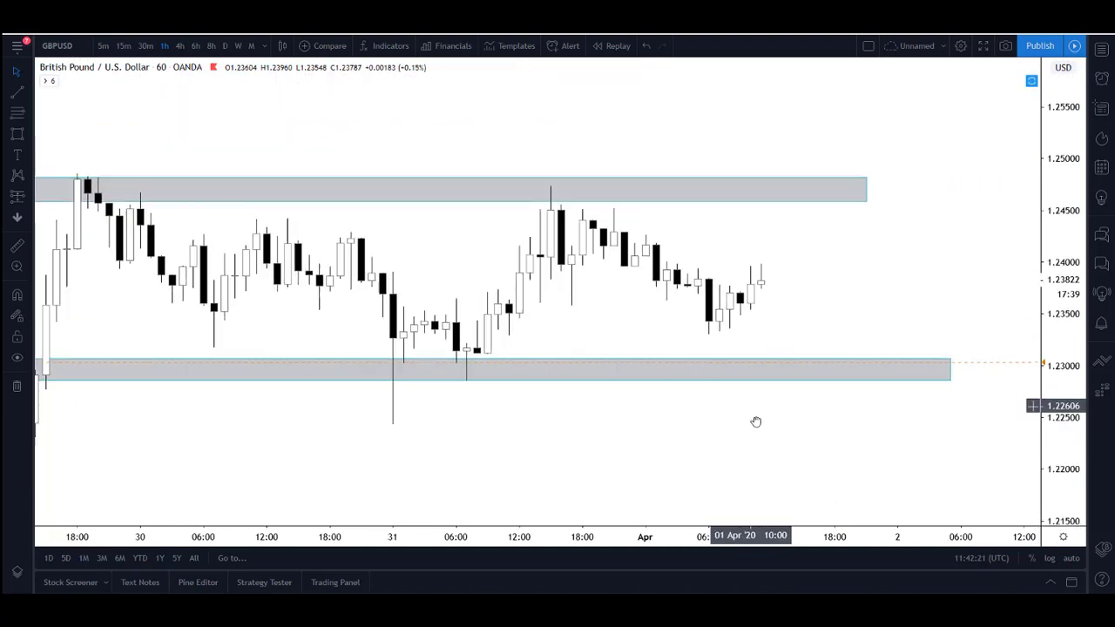
{"action": "left_click_drag", "start_coordinate": [1061, 340], "coordinate": [1061, 331]}
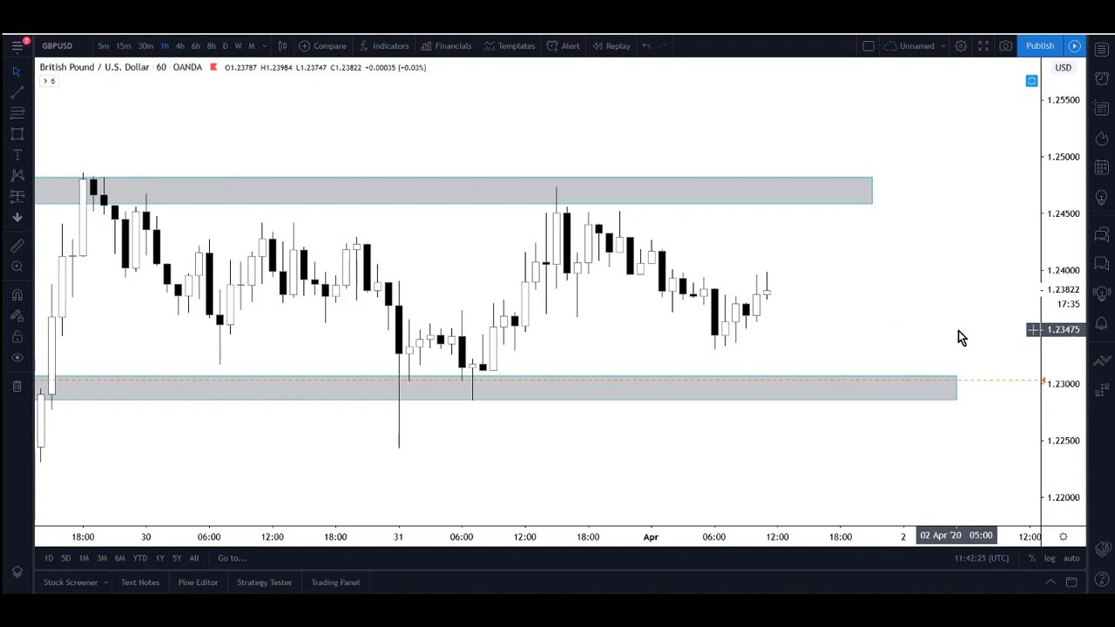
{"action": "left_click", "coordinate": [30, 97]}
{"action": "left_click", "coordinate": [75, 94]}
{"action": "left_click", "coordinate": [725, 354]}
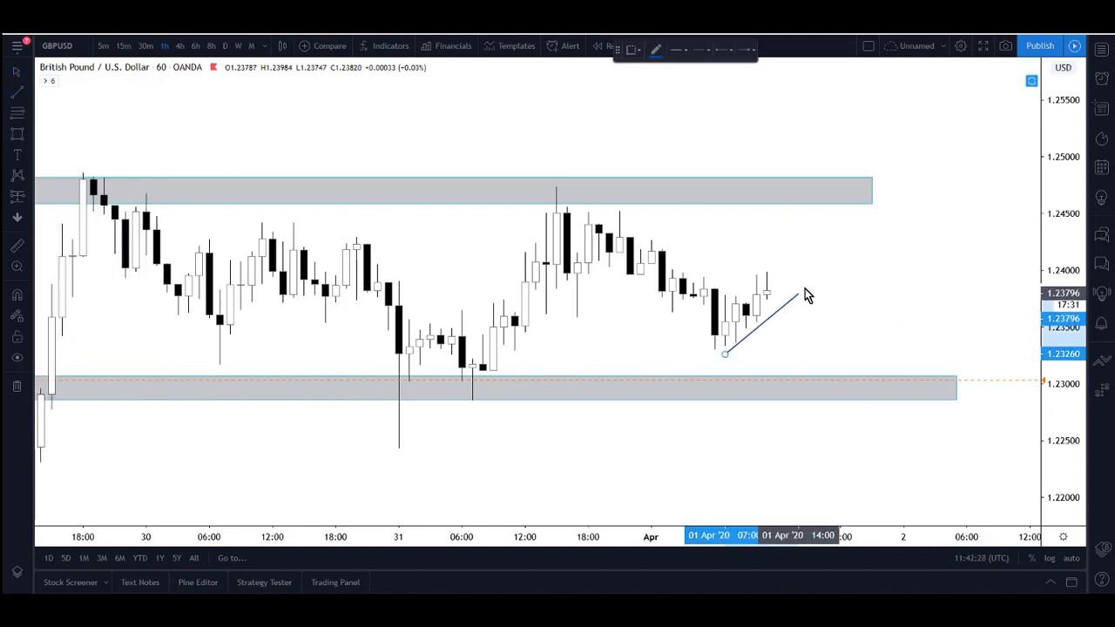
{"action": "left_click", "coordinate": [868, 327]}
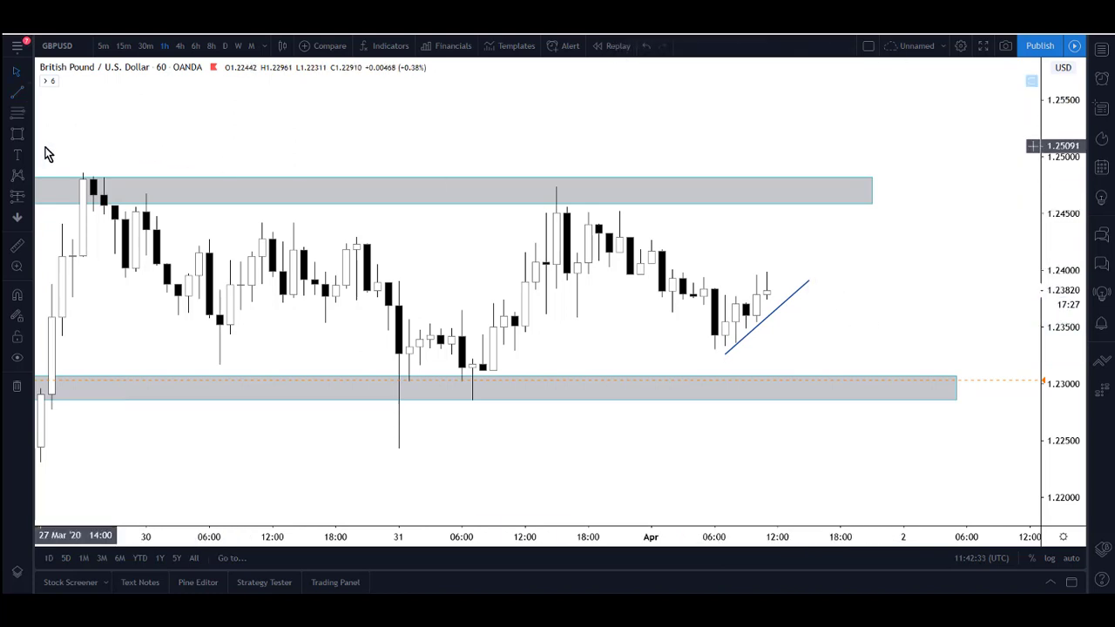
Draw a falling arrow from 1.23979 beside the latest candle, through the trend line, to 1.22954 inside the lower rectangle.
{"action": "left_click", "coordinate": [29, 95]}
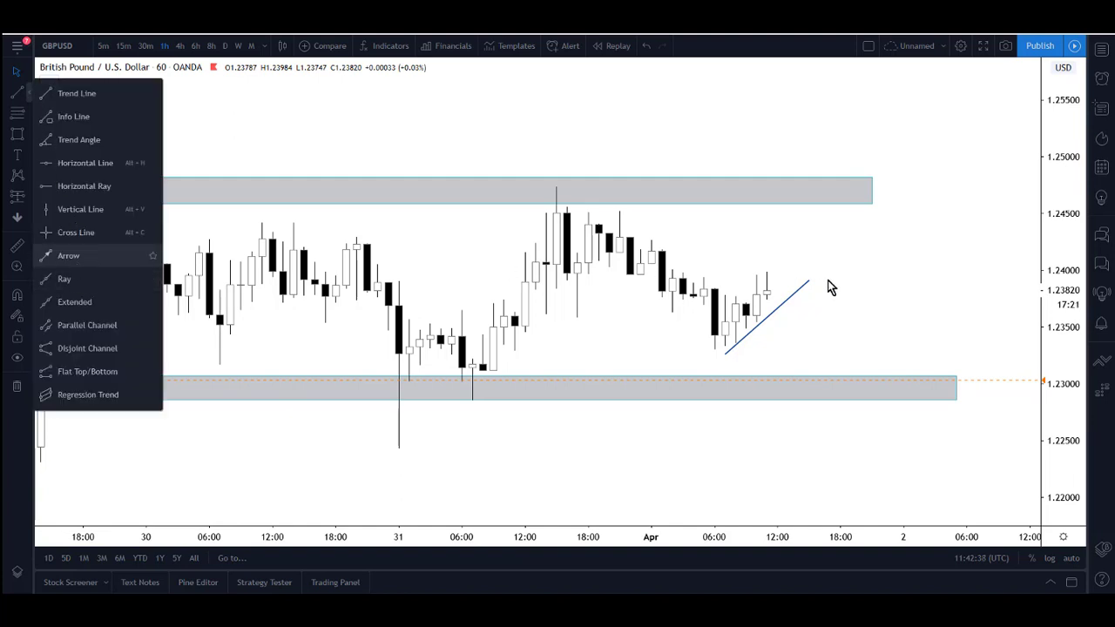
{"action": "left_click", "coordinate": [779, 275]}
{"action": "left_click", "coordinate": [830, 392]}
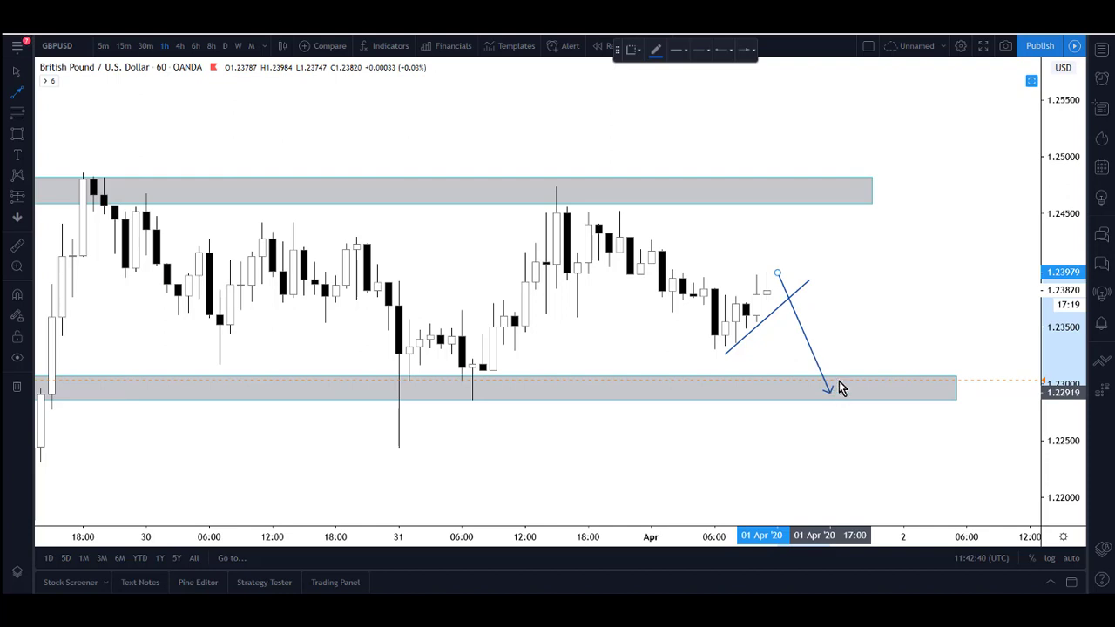
{"action": "left_click", "coordinate": [862, 334]}
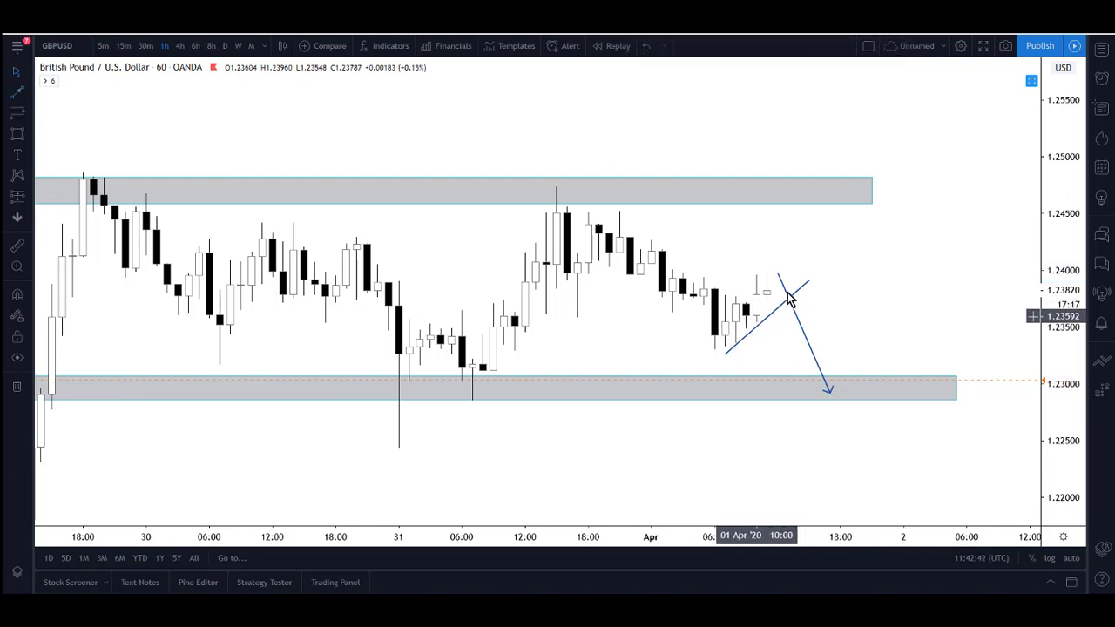
{"action": "left_click", "coordinate": [828, 392]}
Draw a rising arrow from the falling arrow's tip in the lower rectangle, past the upper rectangle, to about 1.2545.
{"action": "left_click", "coordinate": [28, 93]}
{"action": "left_click", "coordinate": [97, 254]}
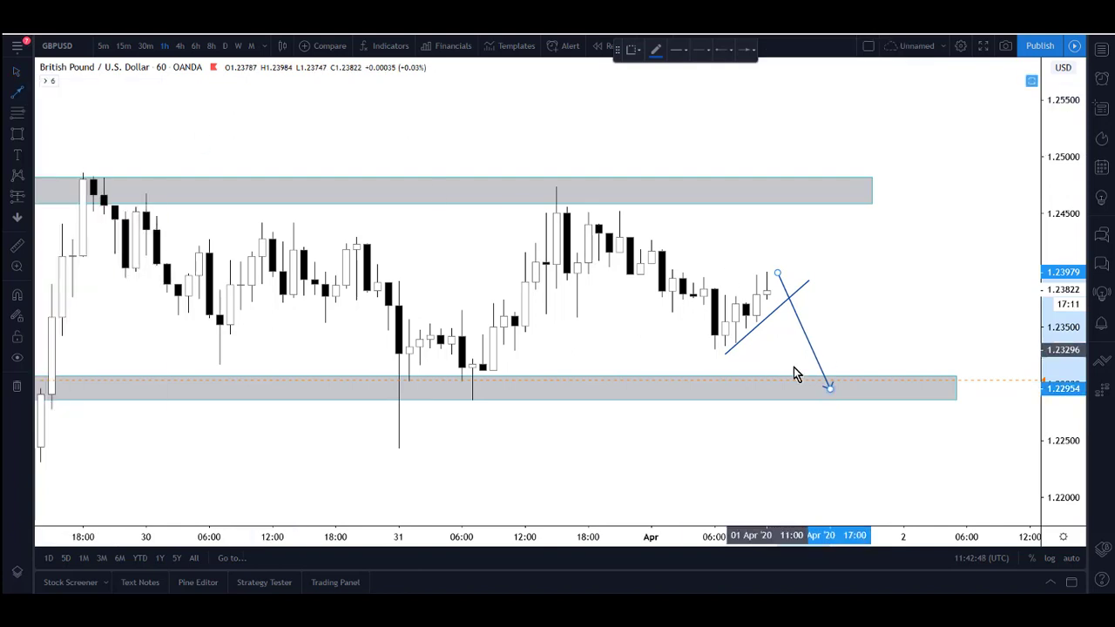
{"action": "left_click_drag", "start_coordinate": [840, 386], "coordinate": [850, 334]}
{"action": "left_click_drag", "start_coordinate": [874, 270], "coordinate": [894, 189]}
{"action": "left_click", "coordinate": [940, 264]}
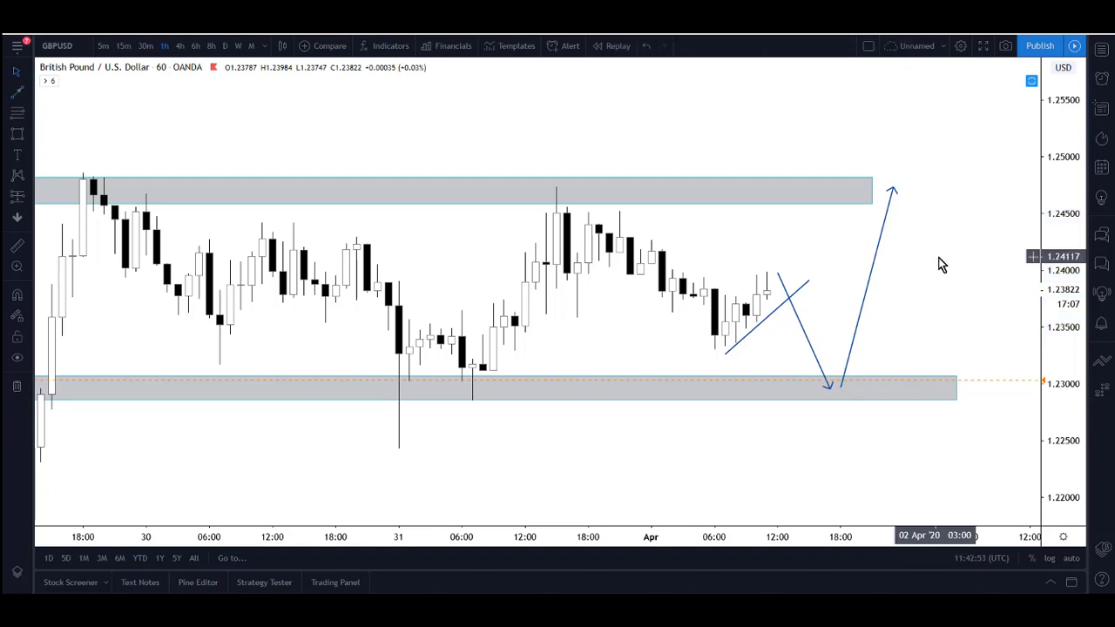
{"action": "left_click_drag", "start_coordinate": [894, 190], "coordinate": [908, 107]}
{"action": "left_click", "coordinate": [920, 125]}
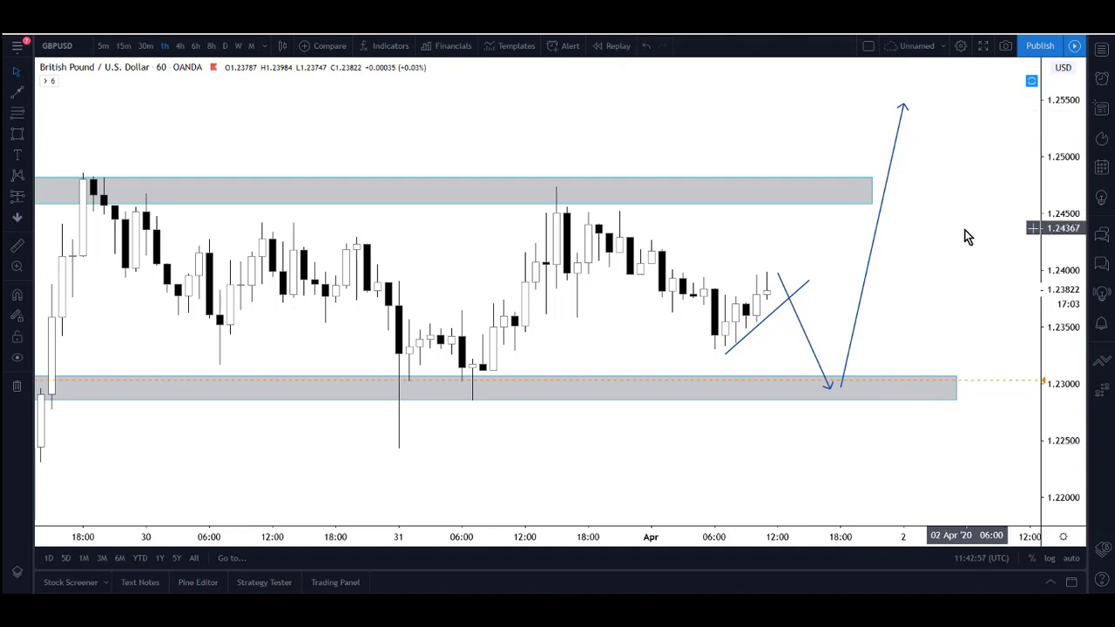